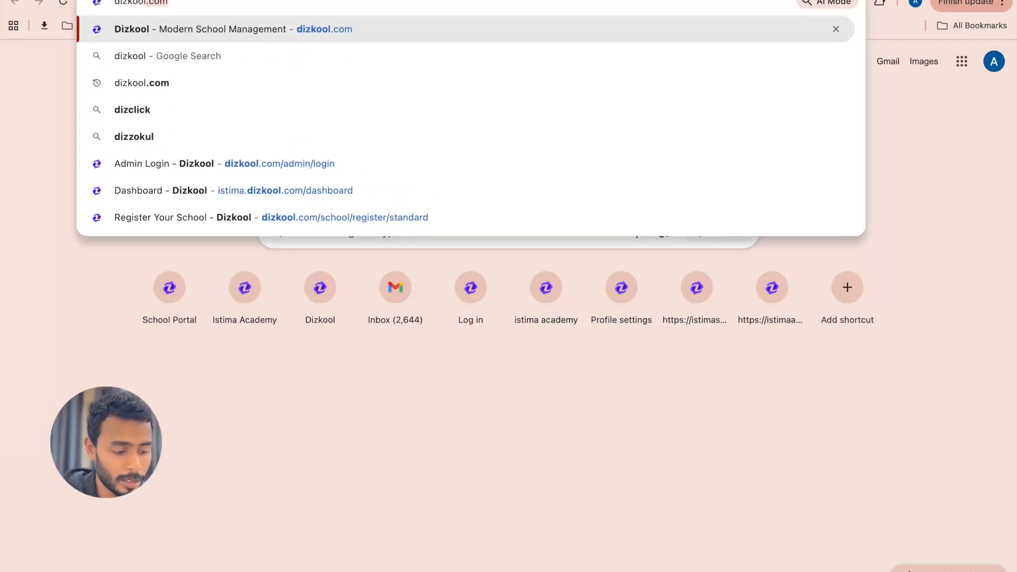
# Step: Open dizkool.com and get free early access to the Basic plan from the pricing section
pyautogui.press('Return')
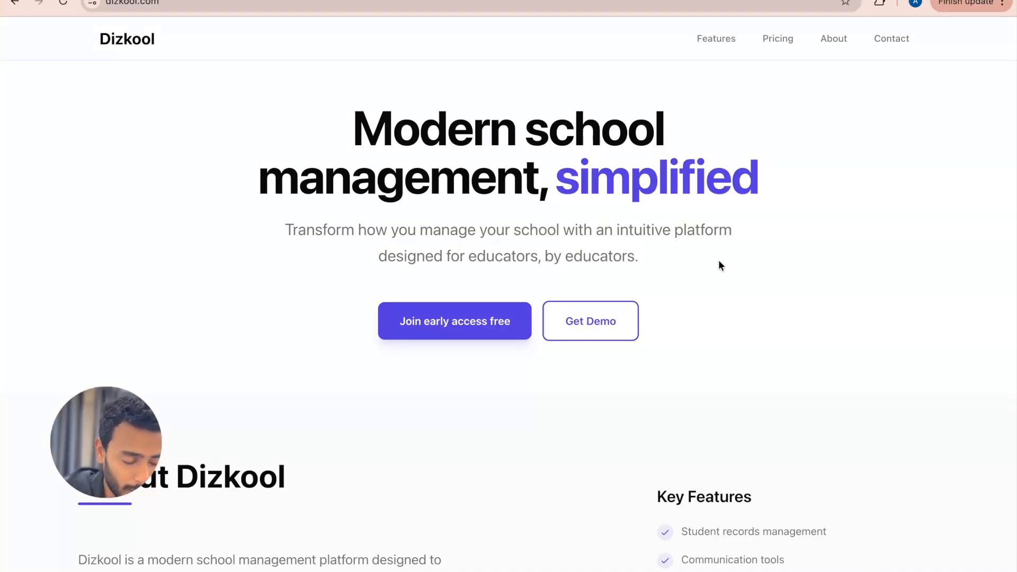
pyautogui.scroll(-1, 719, 260)
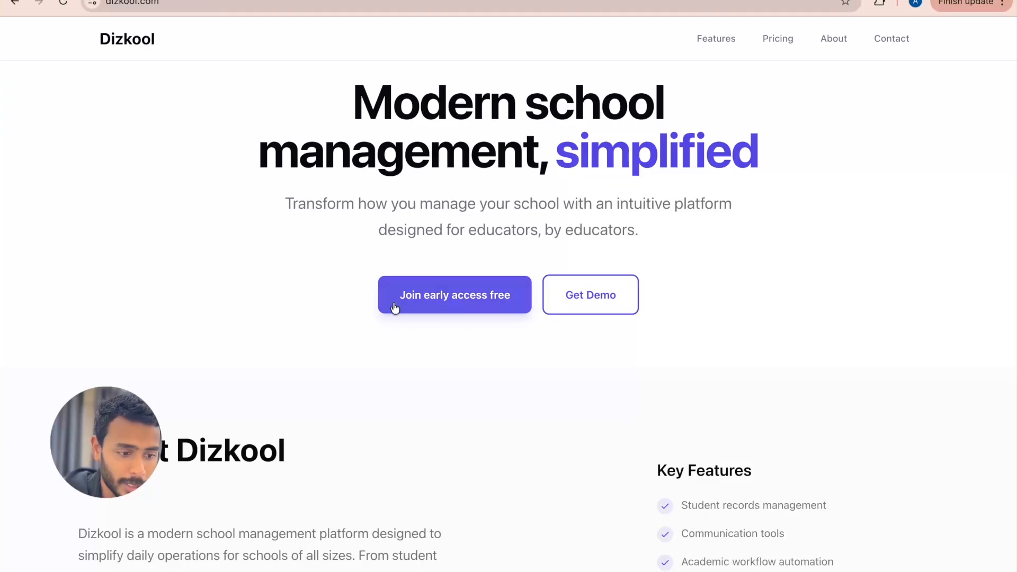
pyautogui.click(470, 297)
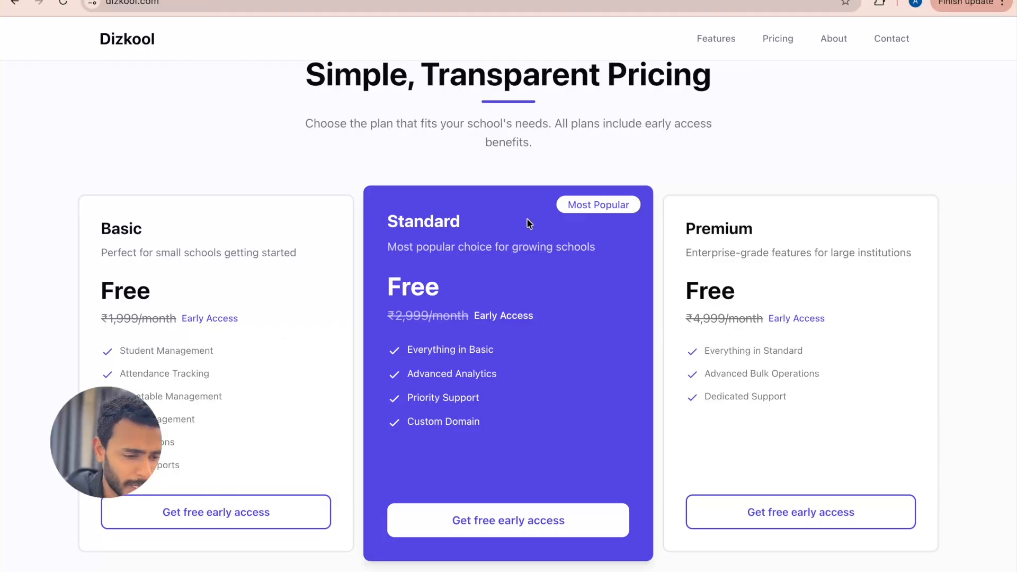
pyautogui.moveTo(756, 229); pyautogui.dragTo(678, 229)
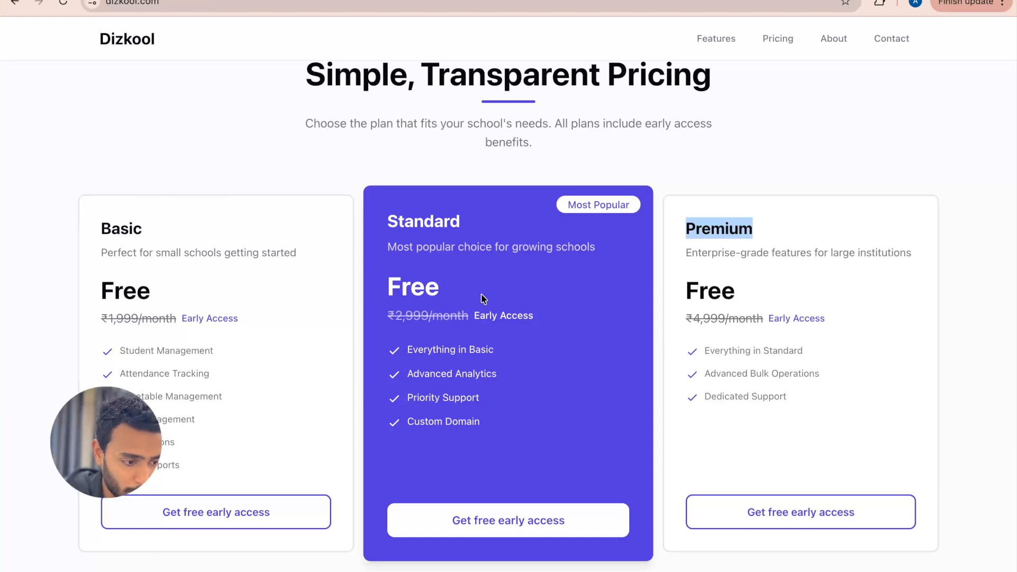
pyautogui.scroll(-1, 483, 298)
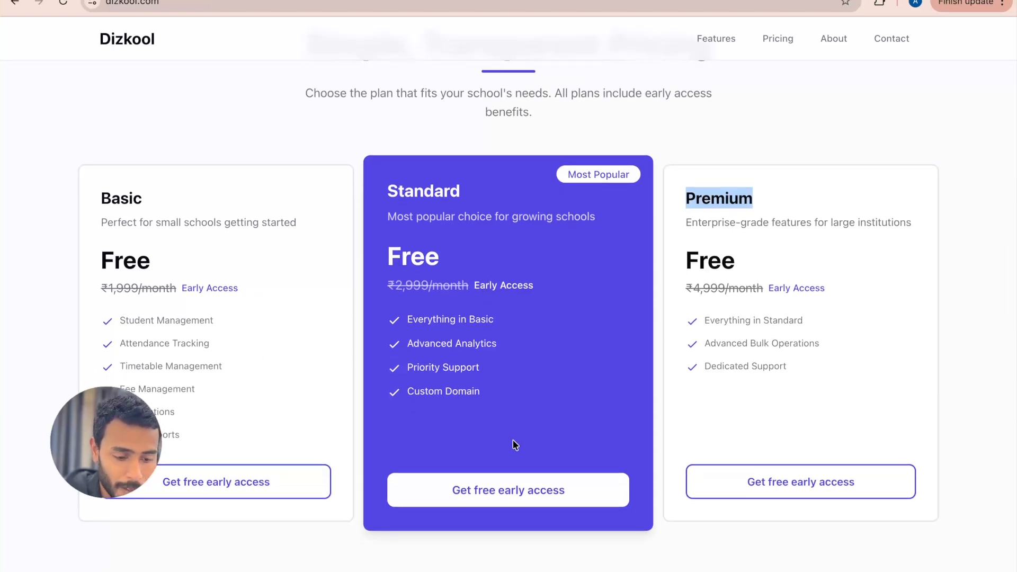
pyautogui.click(225, 483)
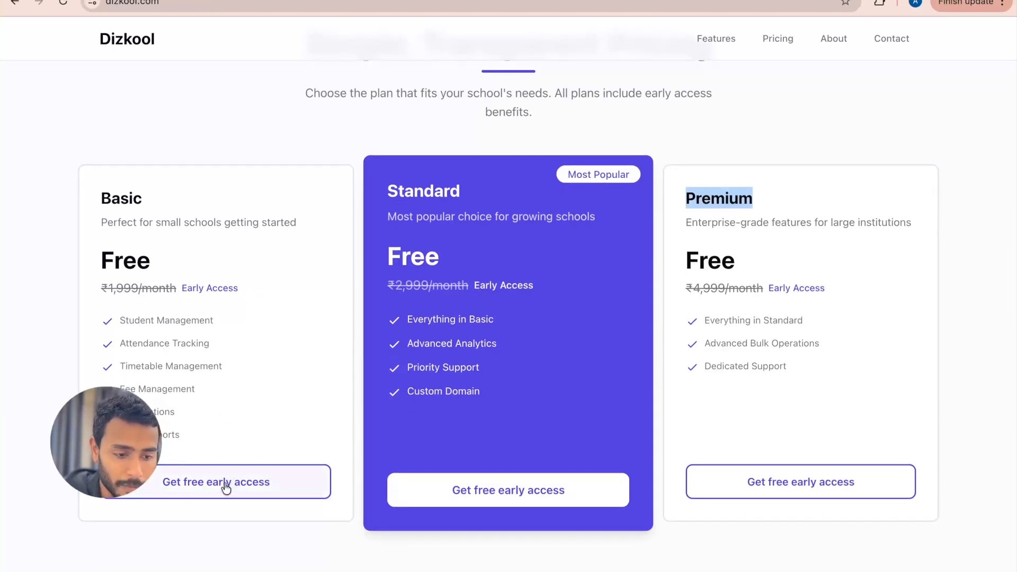
# Step: Upload the istima logo PNG from the Downloads folder as the school logo
pyautogui.scroll(-1, 424, 350)
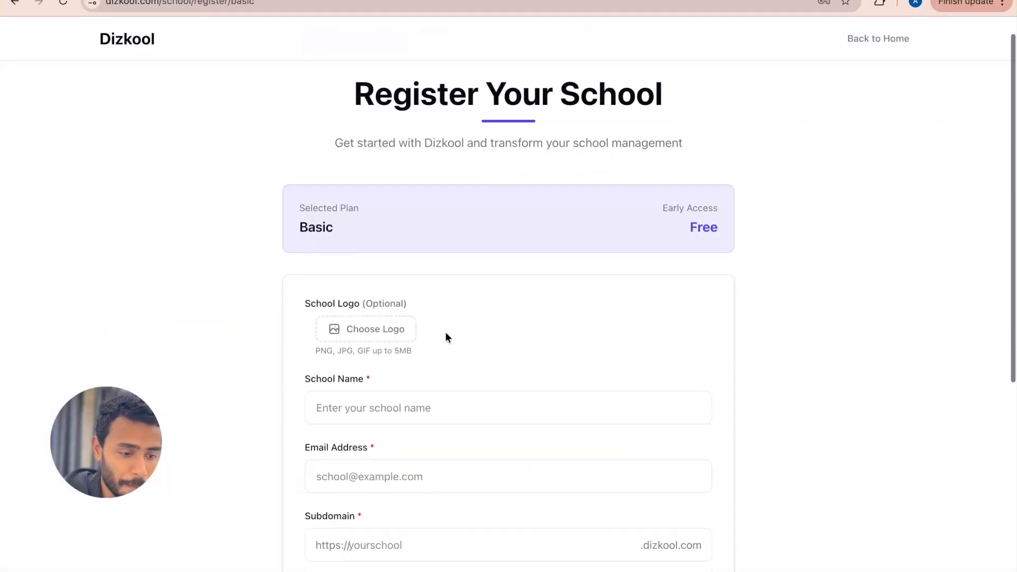
pyautogui.click(374, 331)
pyautogui.scroll(-1, 245, 363)
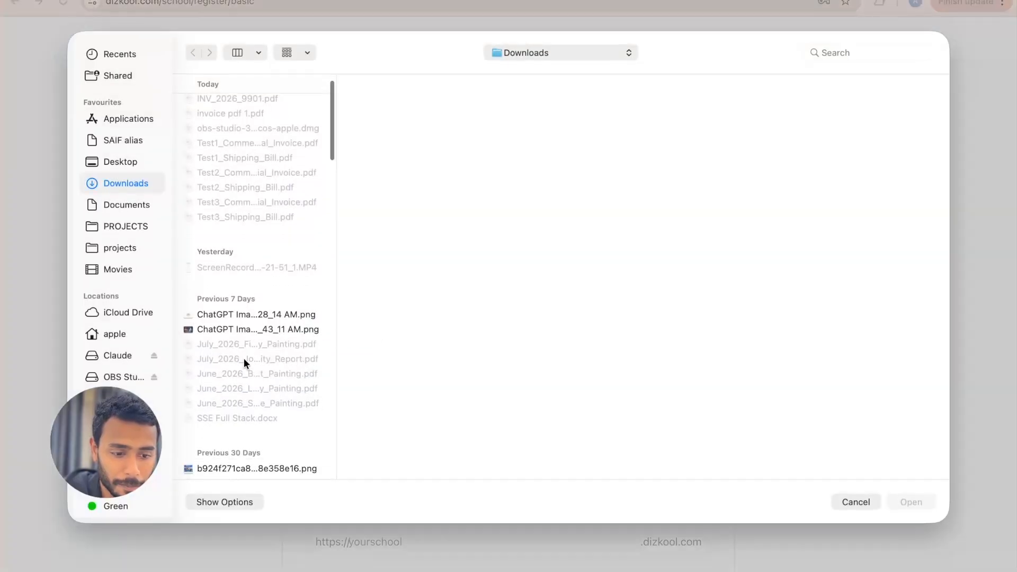
pyautogui.click(258, 308)
pyautogui.doubleClick(270, 312)
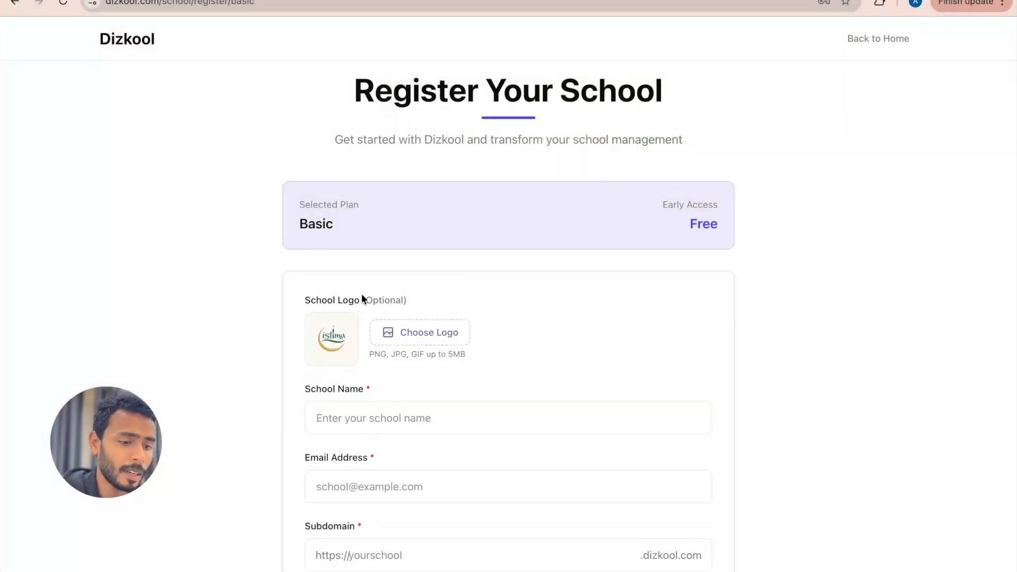
# Step: Enter "Iqraa School" as the school name in the registration form
pyautogui.scroll(-1, 538, 366)
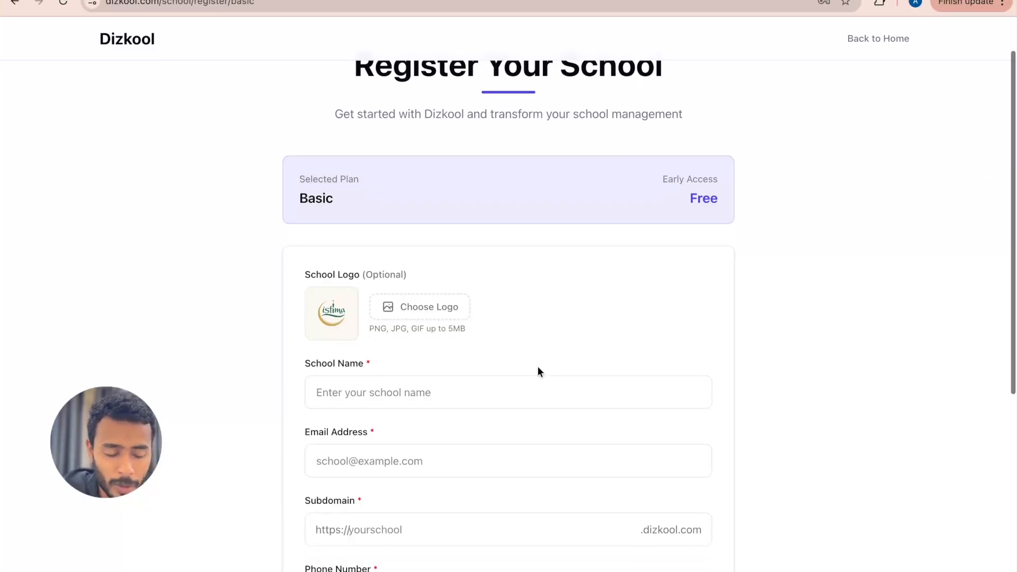
pyautogui.click(409, 397)
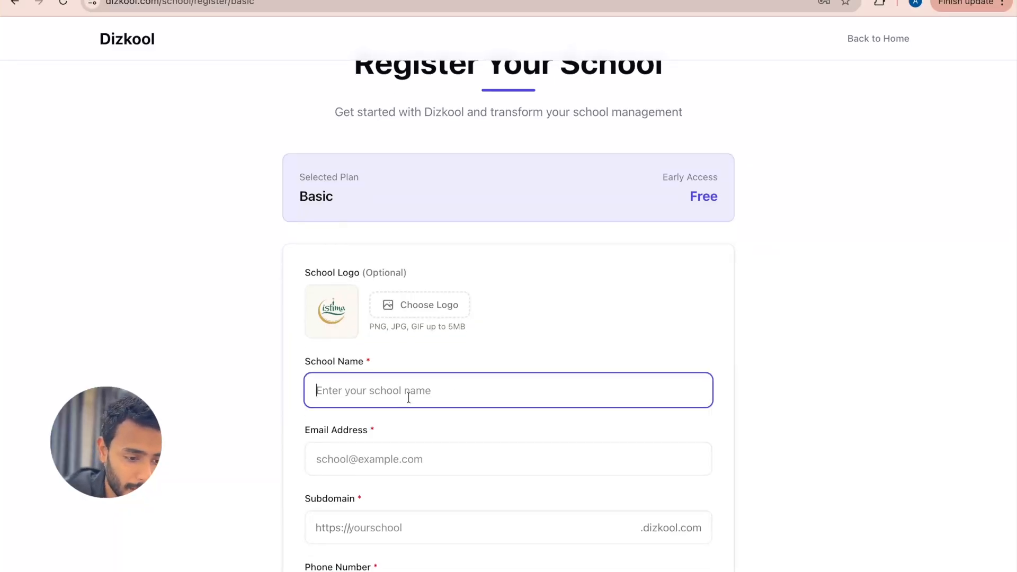
pyautogui.write('Iqraa Sch')
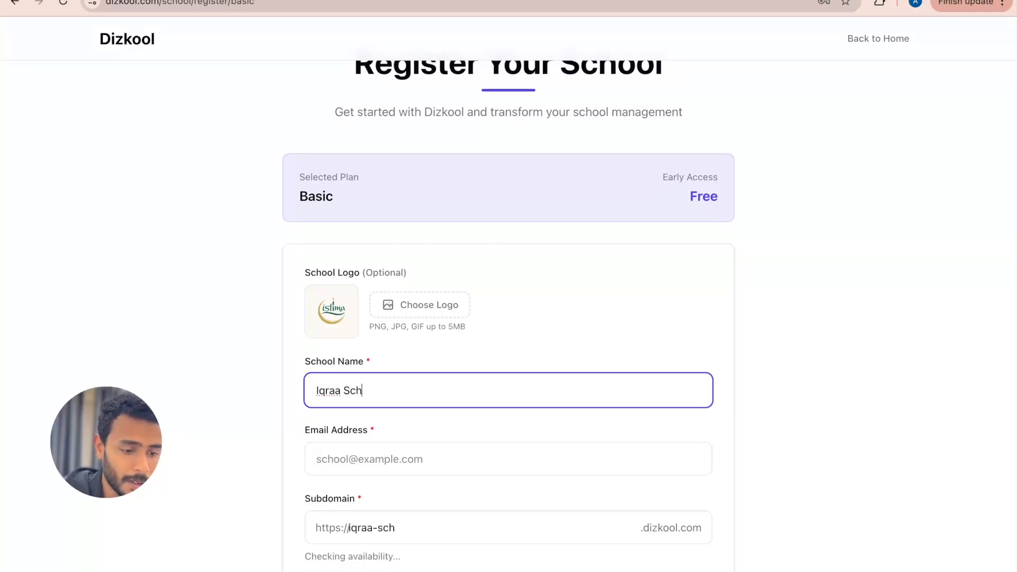
pyautogui.write('ool')
# Step: Fill in the school's email address in the registration form
pyautogui.scroll(-1, 453, 425)
pyautogui.click(413, 430)
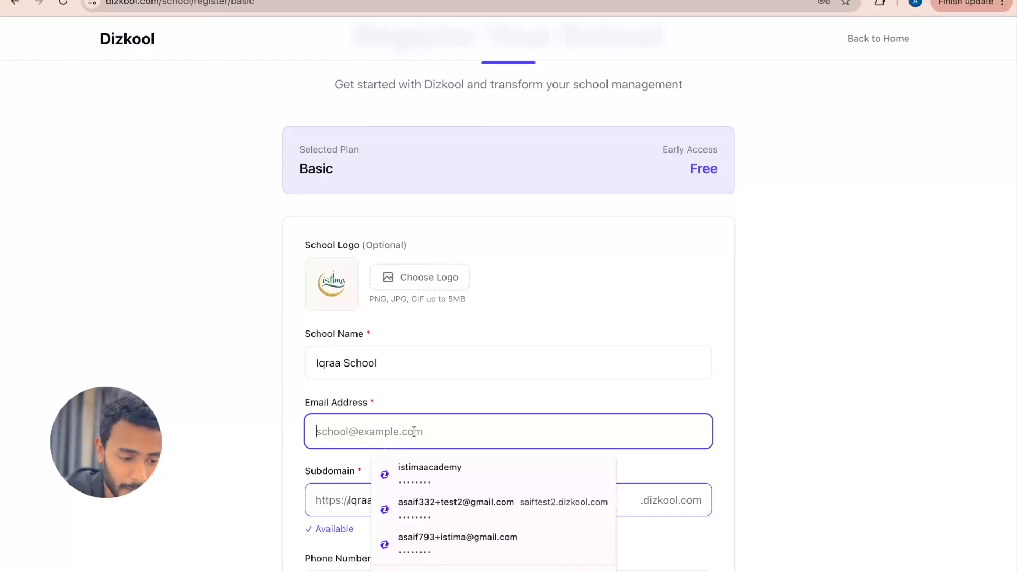
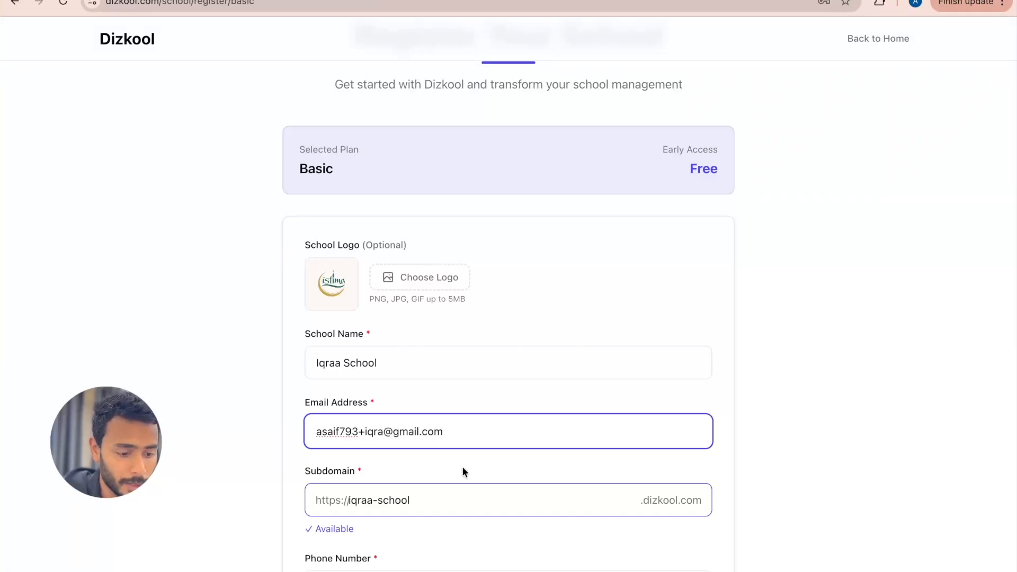
pyautogui.press('Tab')
# Step: Keep "iqraa-school" as the subdomain and enter the school's 10-digit phone number
pyautogui.scroll(-1, 463, 470)
pyautogui.moveTo(409, 471); pyautogui.dragTo(340, 471)
pyautogui.click(413, 471)
pyautogui.scroll(-1, 415, 469)
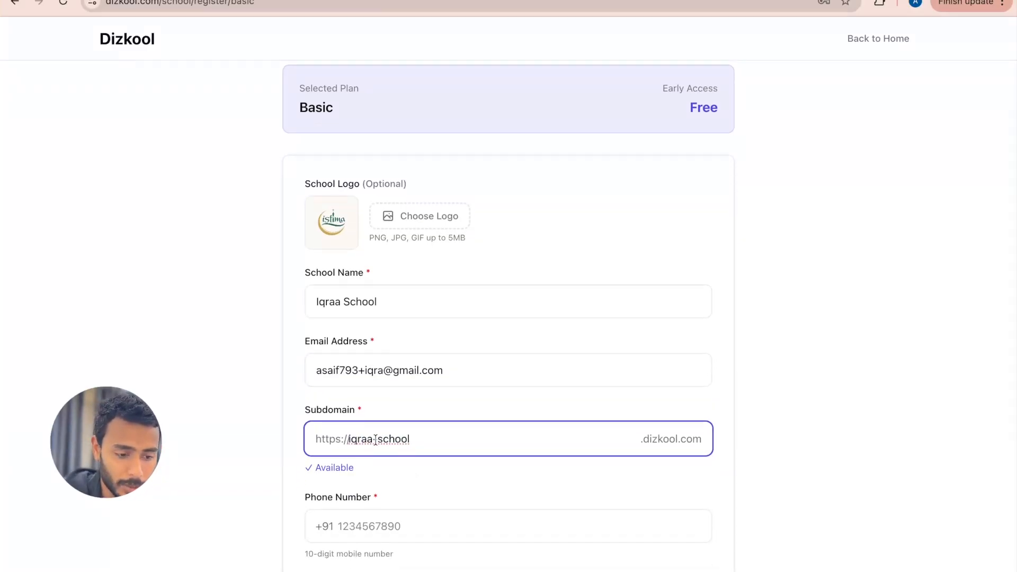
pyautogui.click(445, 407)
pyautogui.click(419, 433)
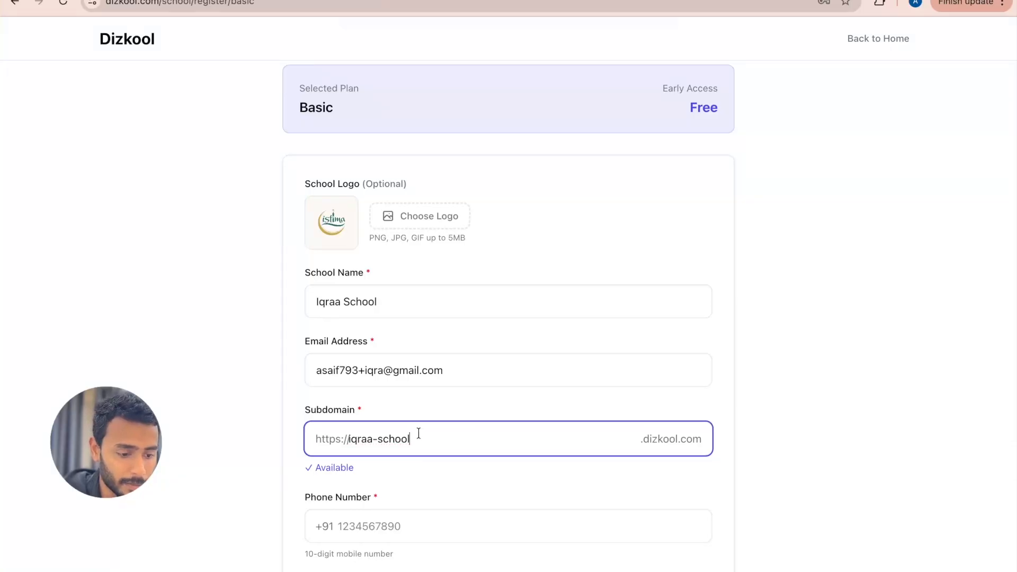
pyautogui.scroll(-1, 427, 468)
pyautogui.click(402, 471)
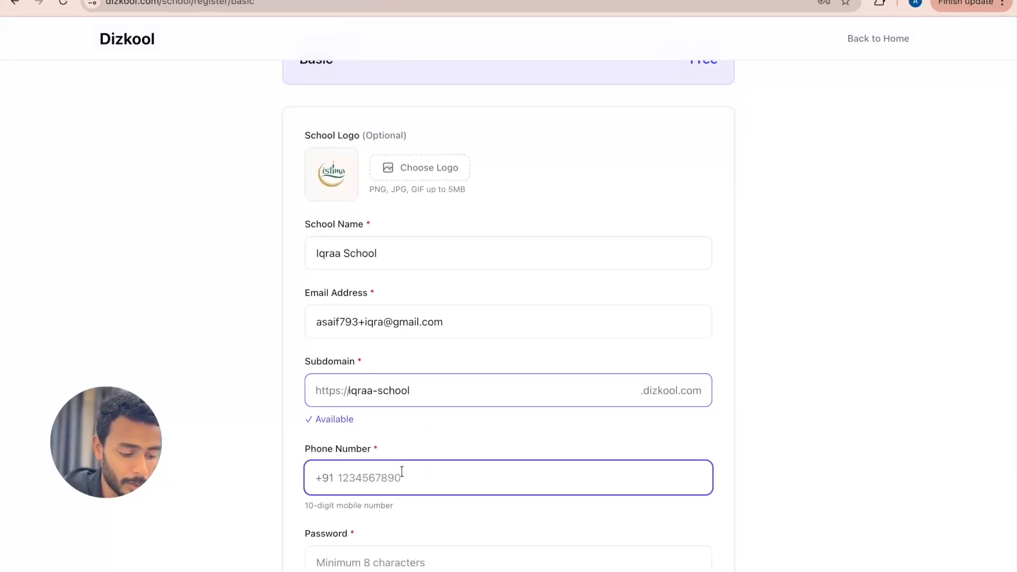
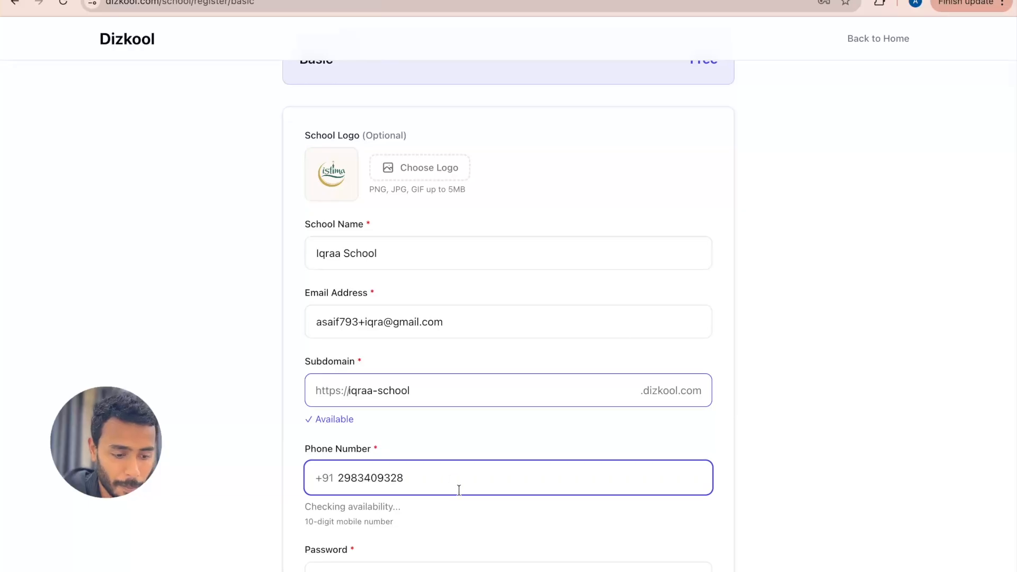
# Step: Enter the account password and repeat it in the password confirmation field
pyautogui.scroll(-1, 454, 484)
pyautogui.click(403, 529)
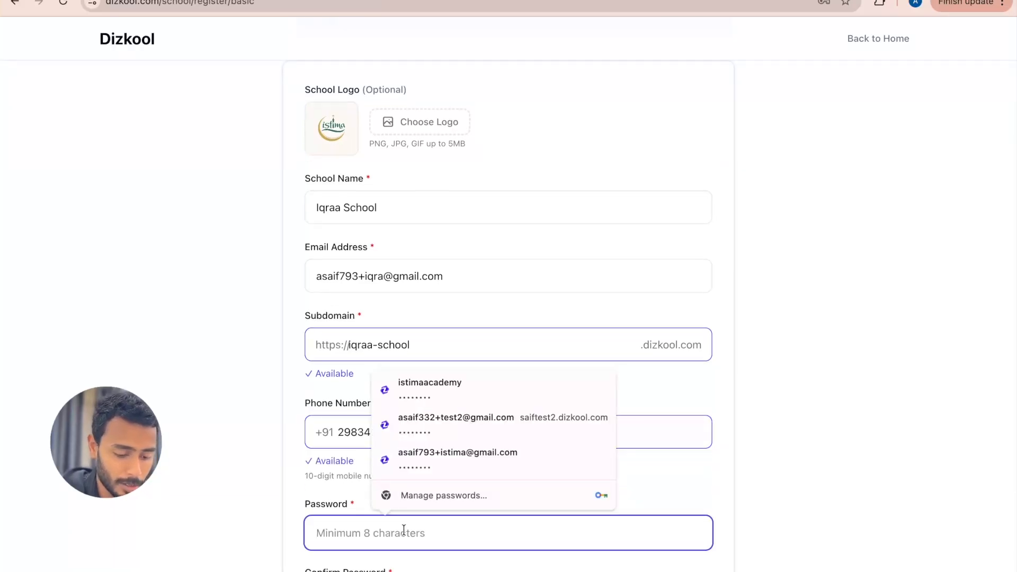
pyautogui.write('12345678')
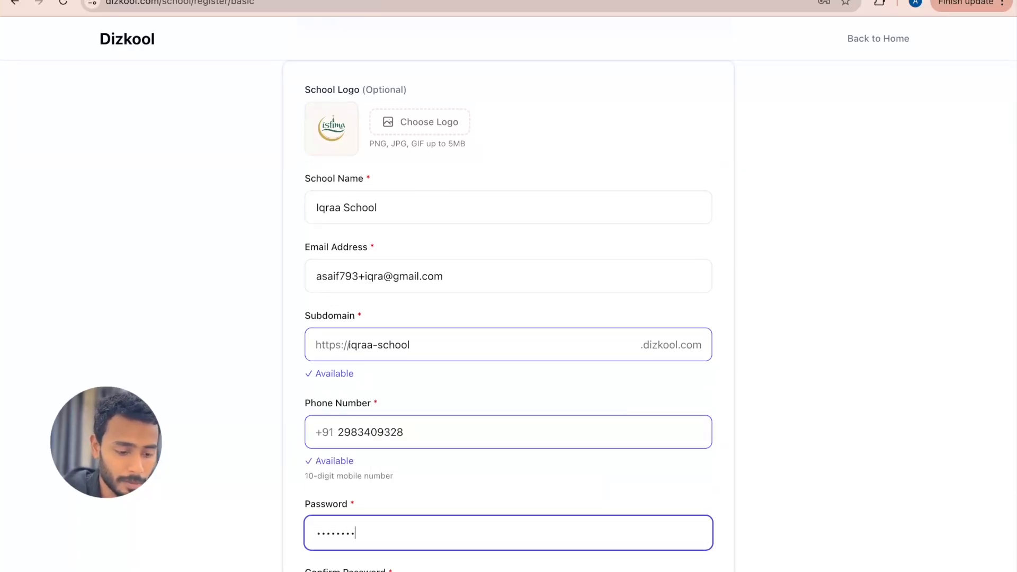
pyautogui.scroll(-1, 379, 550)
pyautogui.click(378, 550)
pyautogui.write('1234567')
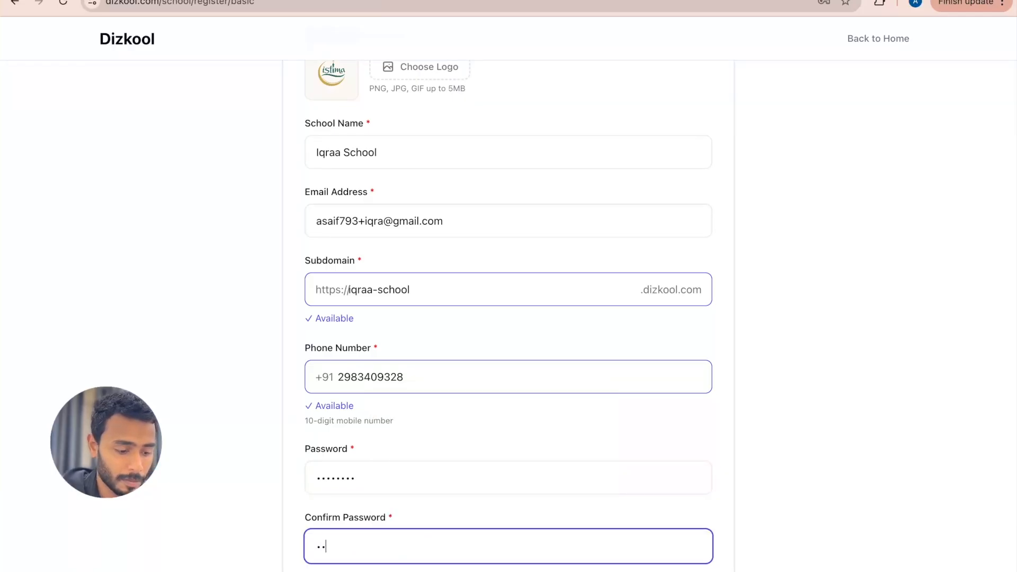
pyautogui.write('8')
# Step: Agree to the Terms of Service and Privacy Policy, review the entered details and submit the school registration
pyautogui.scroll(-1, 395, 550)
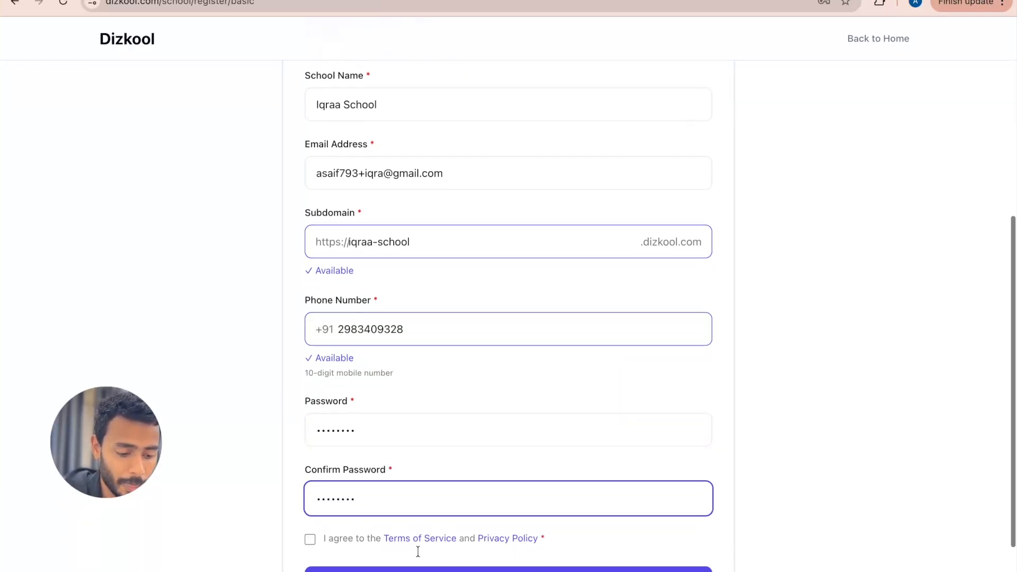
pyautogui.click(309, 537)
pyautogui.scroll(2, 378, 418)
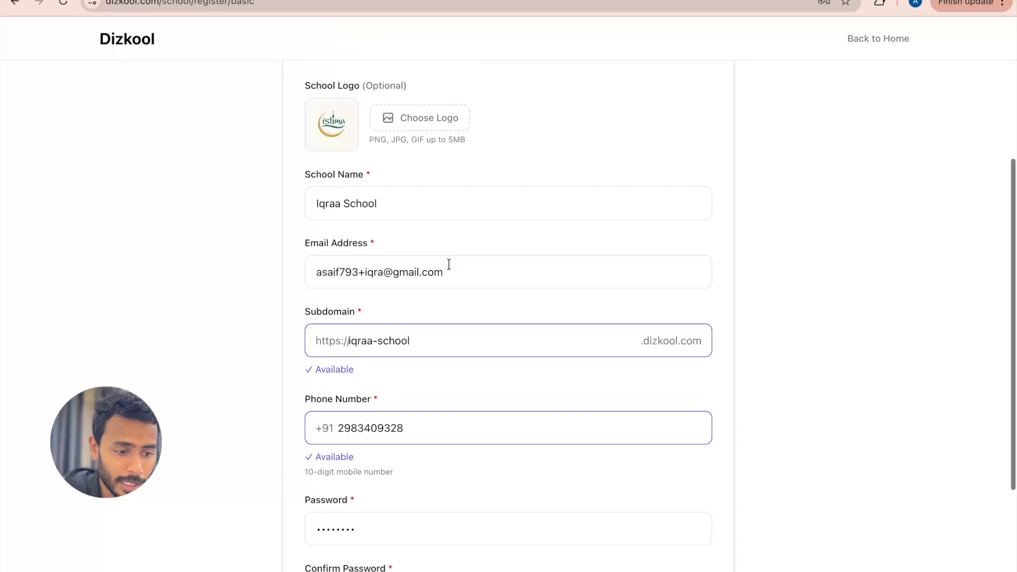
pyautogui.moveTo(446, 270); pyautogui.dragTo(309, 271)
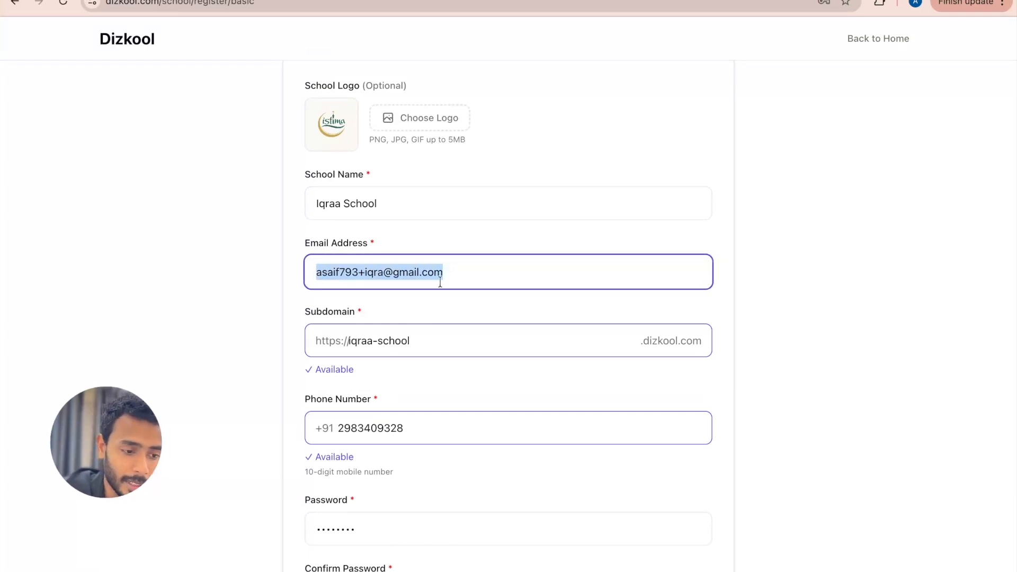
pyautogui.click(473, 299)
pyautogui.scroll(-4, 472, 297)
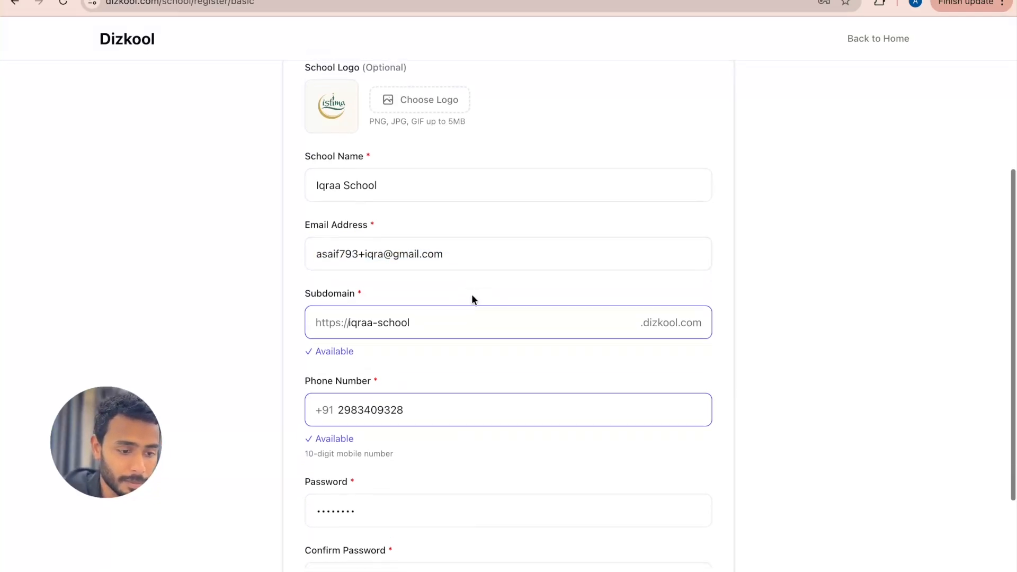
pyautogui.click(433, 512)
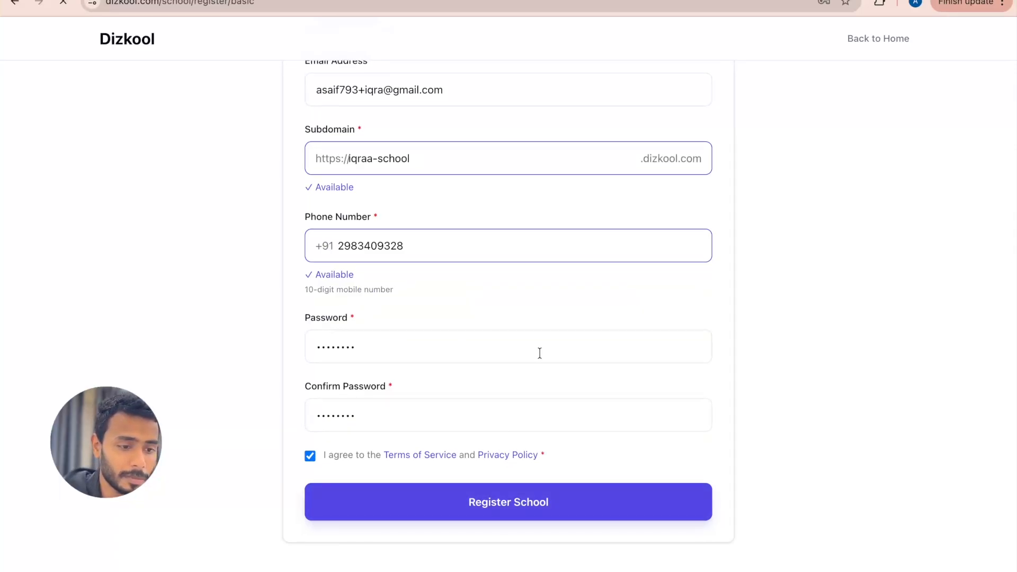
# Step: Save the new login in the browser's password manager and read the instructions on the registration page
pyautogui.scroll(1, 539, 352)
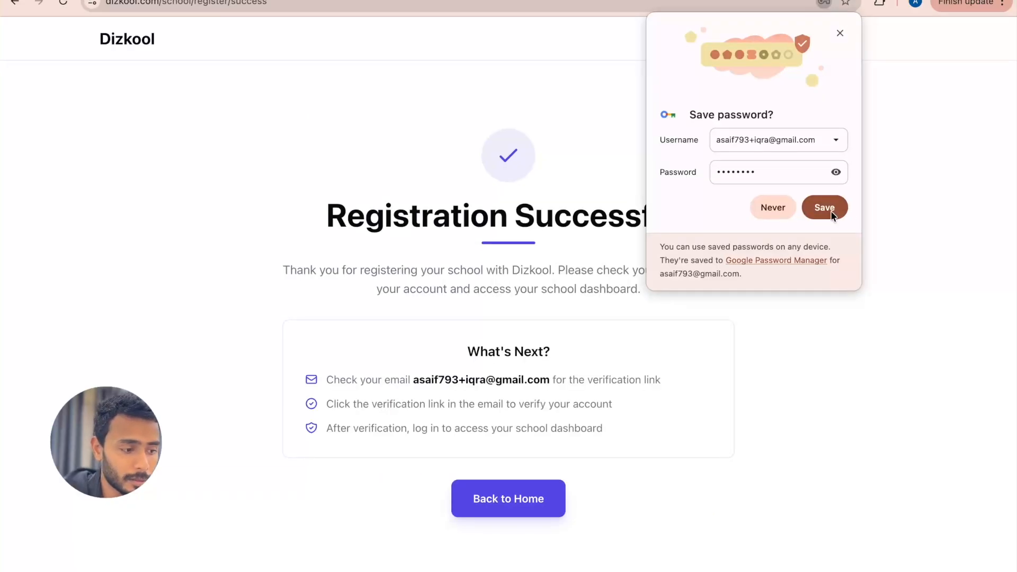
pyautogui.click(826, 209)
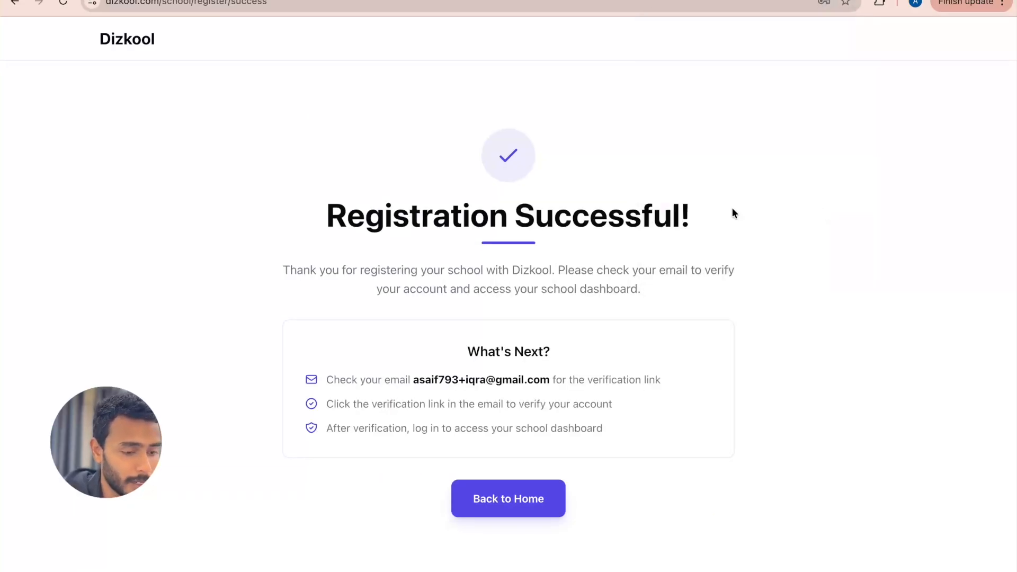
pyautogui.moveTo(325, 211); pyautogui.dragTo(697, 208)
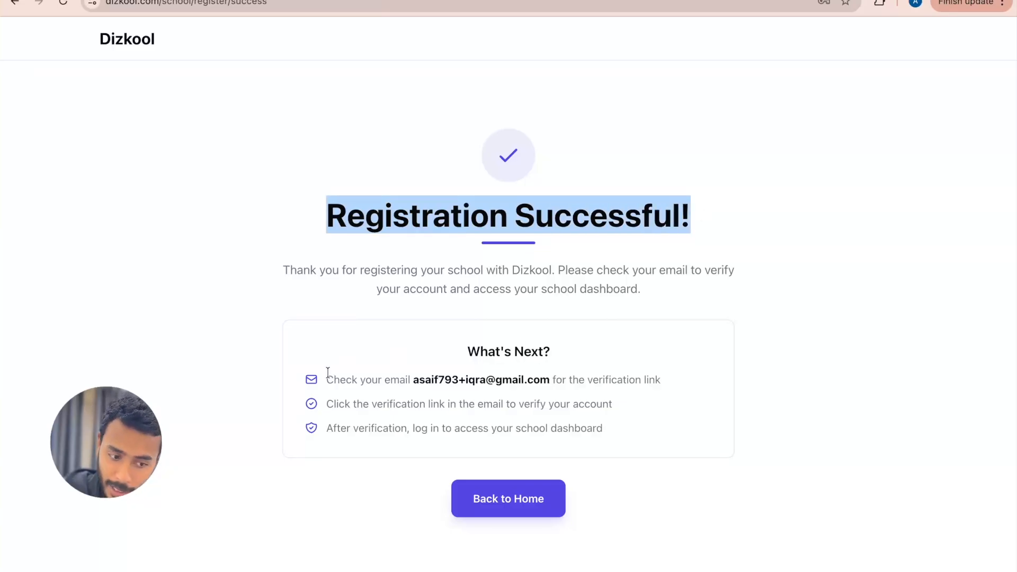
pyautogui.moveTo(327, 379); pyautogui.dragTo(630, 383)
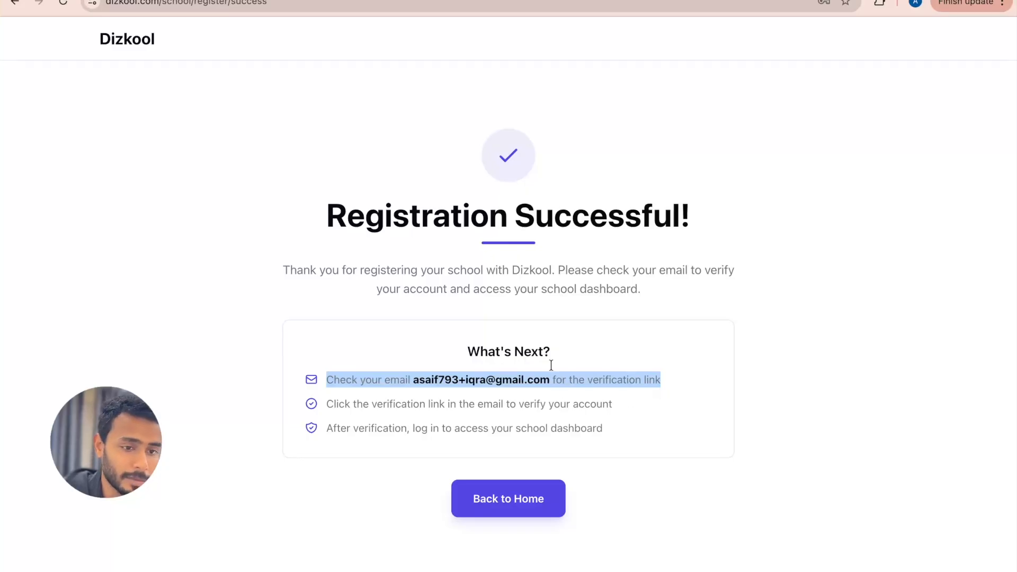
# Step: Switch to Gmail and open Dizkool's latest email at its address verification message
pyautogui.hotkey('ctrl', 'Tab')
pyautogui.click(519, 241)
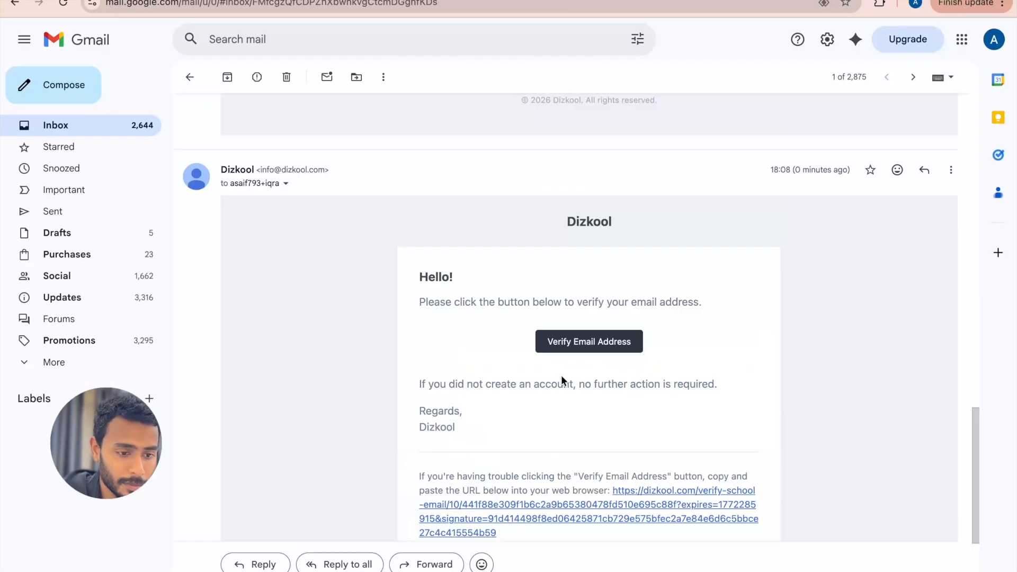
pyautogui.scroll(-1, 563, 381)
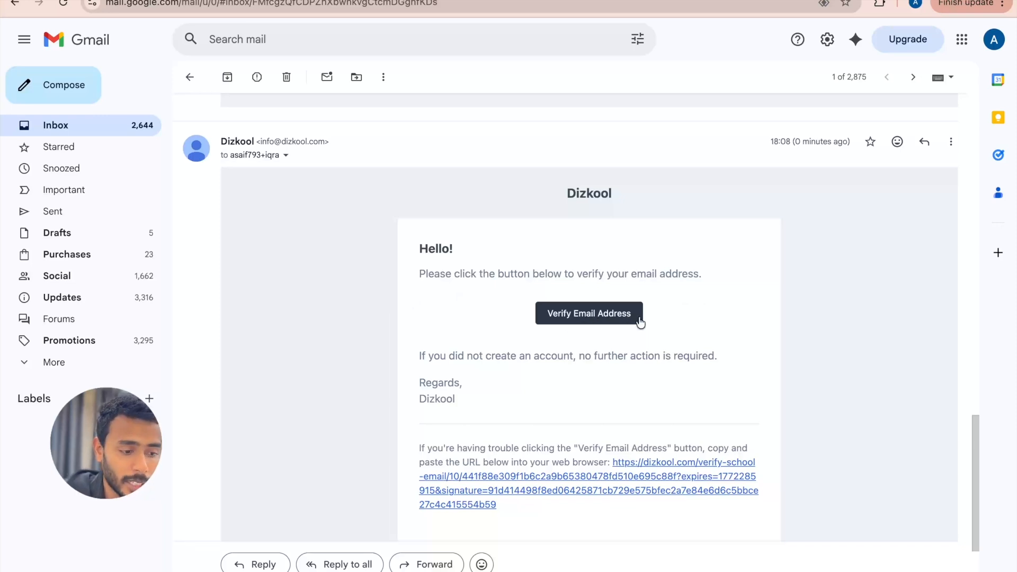
# Step: Verify the school's email address from the Dizkool message and inspect the school portal's web address
pyautogui.click(594, 314)
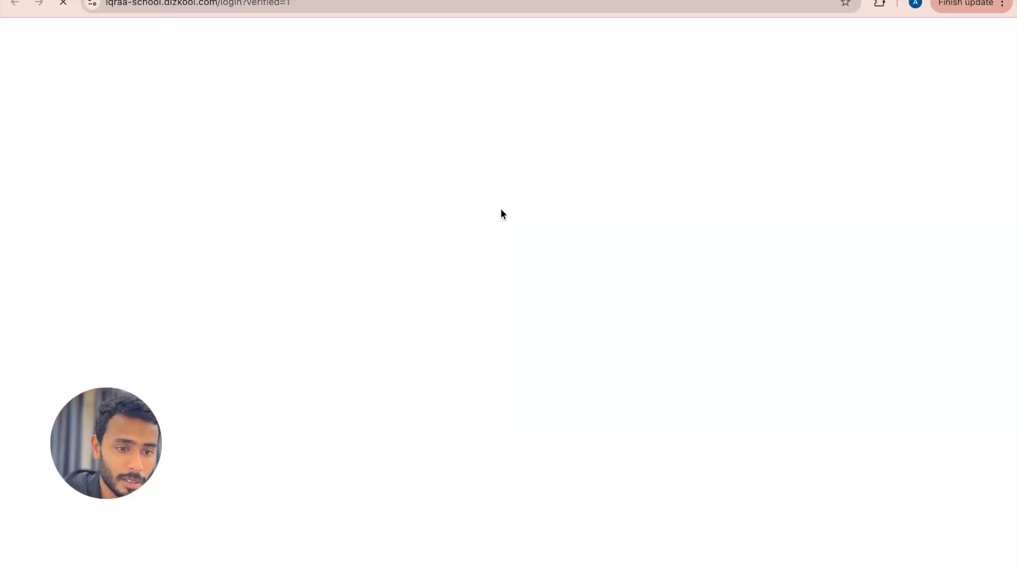
pyautogui.click(120, 3)
pyautogui.click(180, 2)
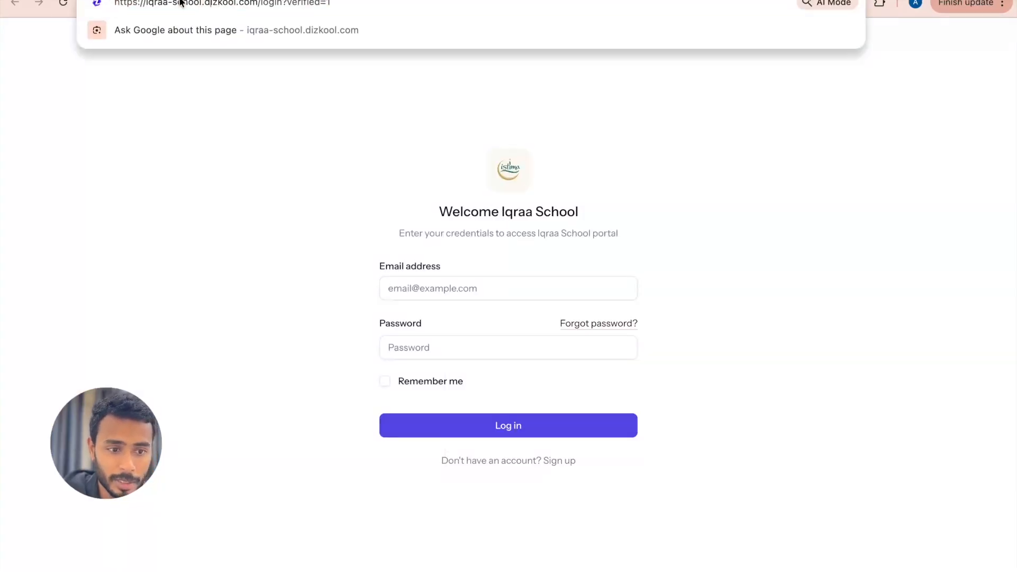
pyautogui.moveTo(146, 3); pyautogui.dragTo(199, 4)
pyautogui.click(227, 79)
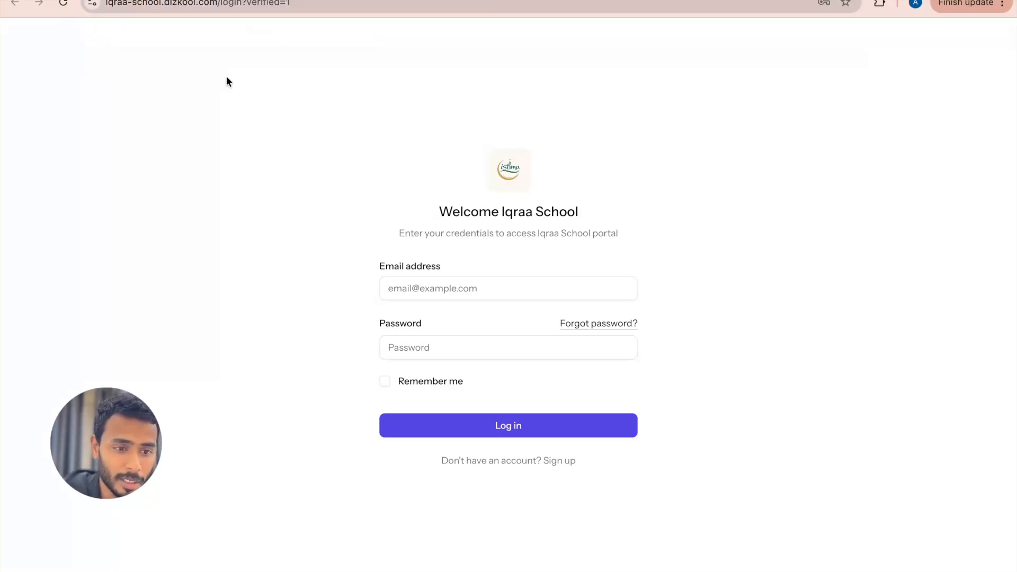
# Step: Fill in the saved Iqraa School email and password on the portal's login form and log in
pyautogui.click(475, 290)
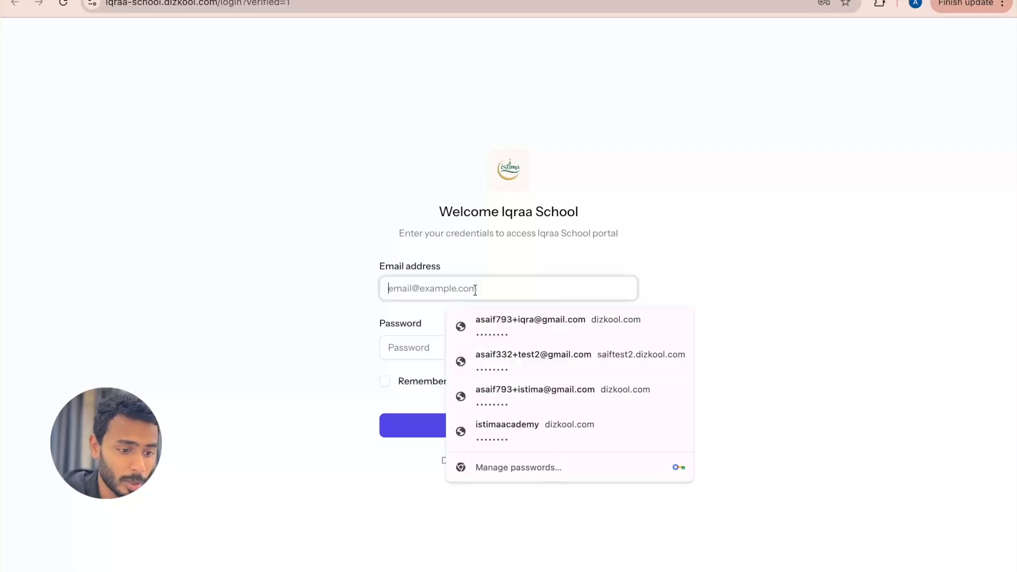
pyautogui.click(506, 313)
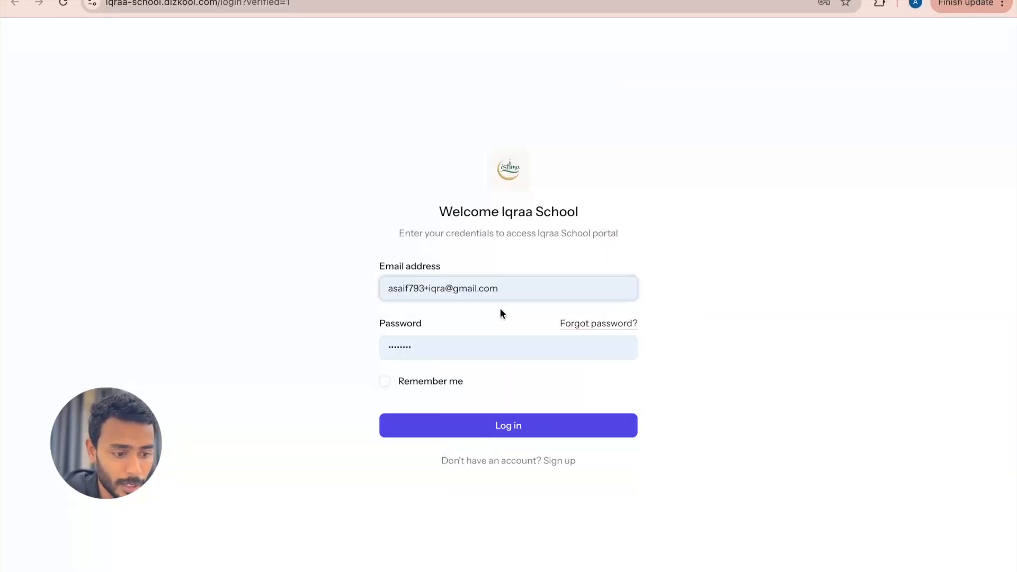
pyautogui.click(499, 424)
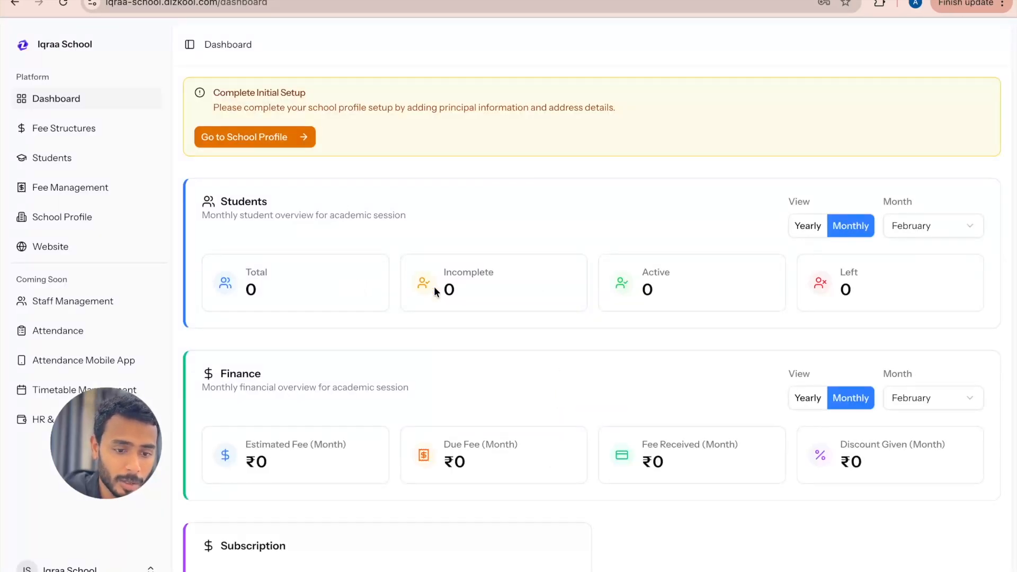
# Step: Review the school dashboard and open the School Profile from the Complete Initial Setup notice
pyautogui.scroll(-1, 456, 308)
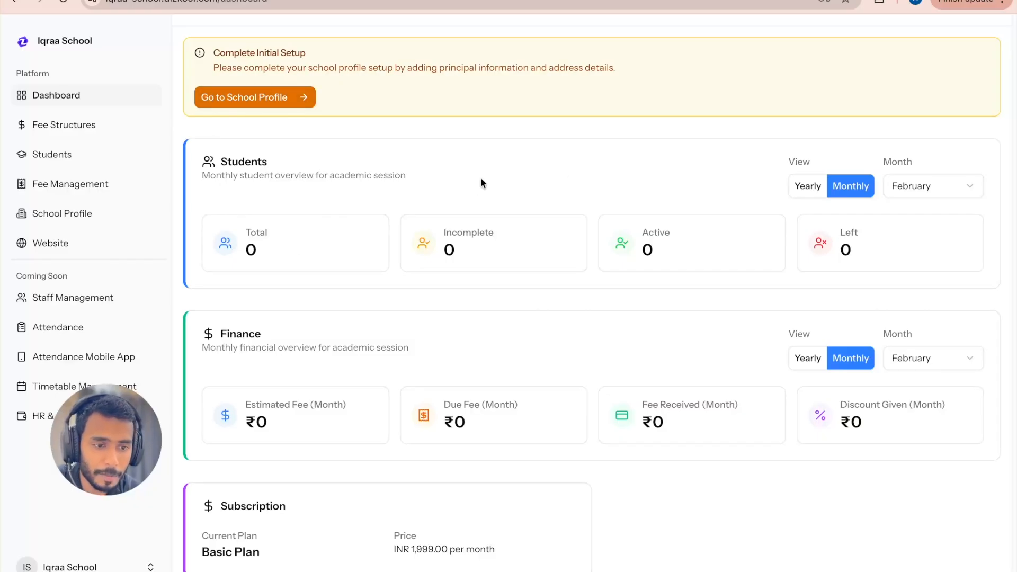
pyautogui.scroll(-1, 459, 247)
pyautogui.scroll(2, 439, 207)
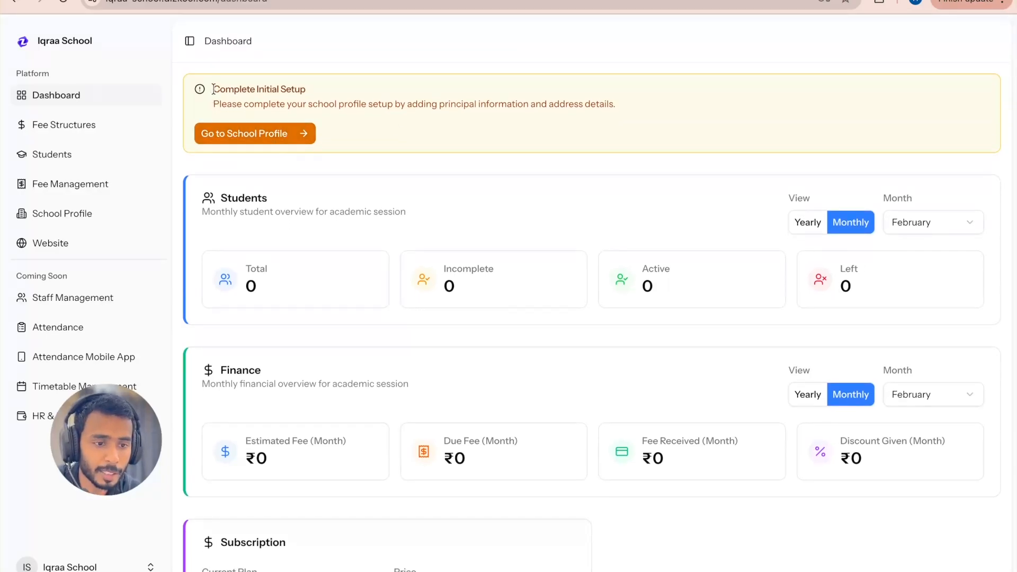
pyautogui.moveTo(213, 89); pyautogui.dragTo(306, 92)
pyautogui.click(310, 87)
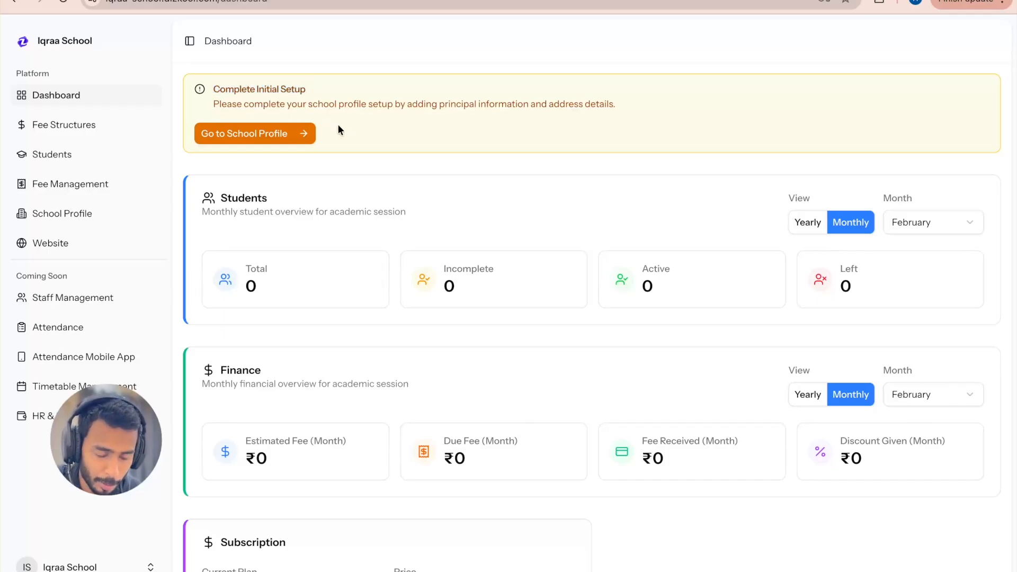
pyautogui.click(271, 134)
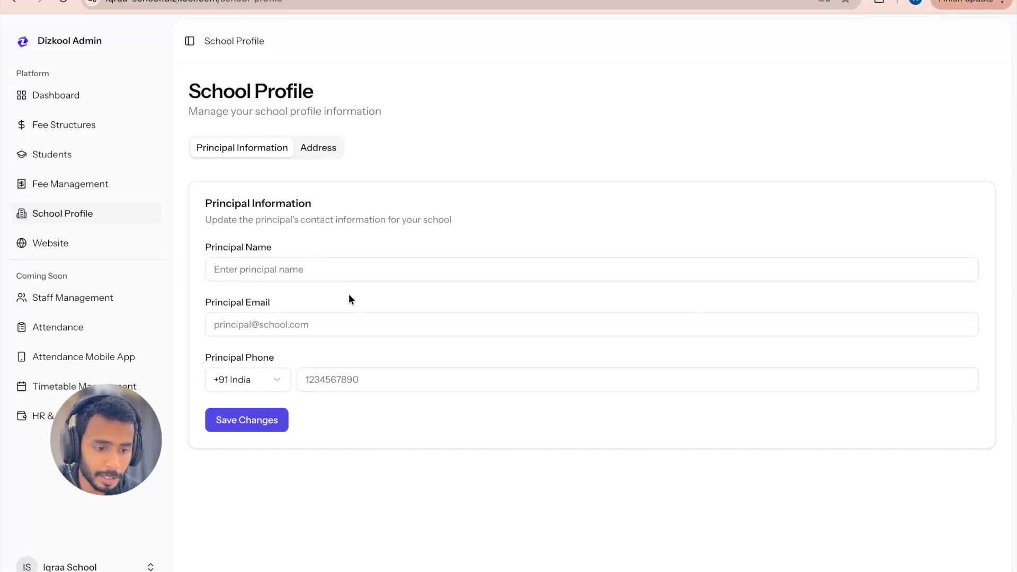
# Step: Enter the principal's full name and email address in the Principal Information form
pyautogui.click(295, 272)
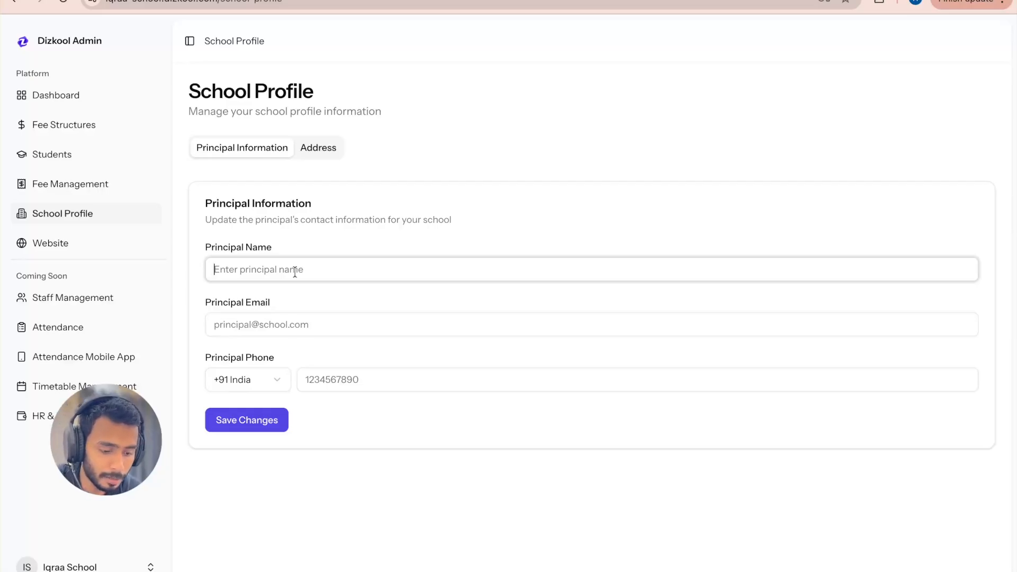
pyautogui.write('Price')
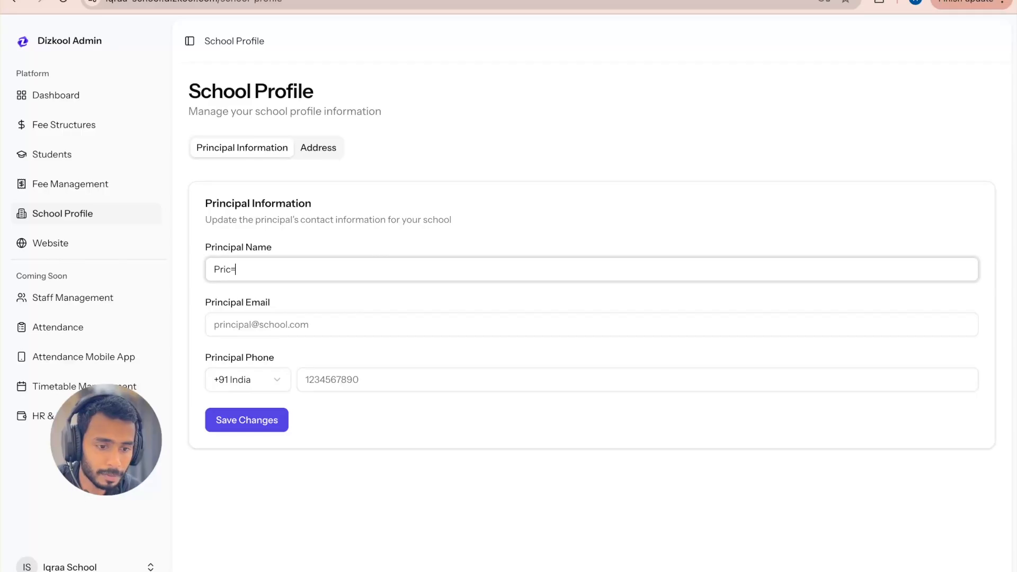
pyautogui.press('BackSpace')
pyautogui.press('BackSpace')
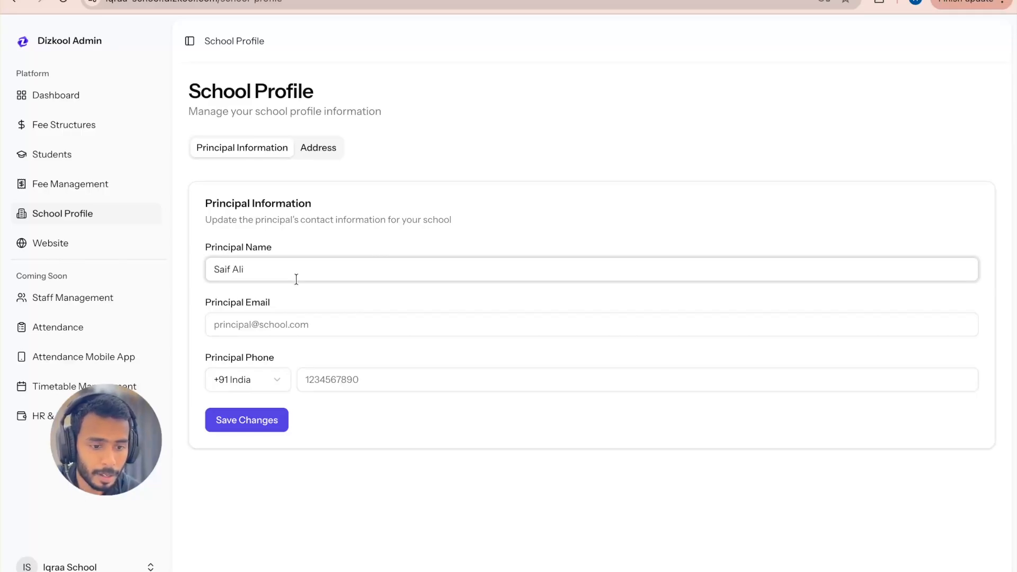
pyautogui.click(264, 314)
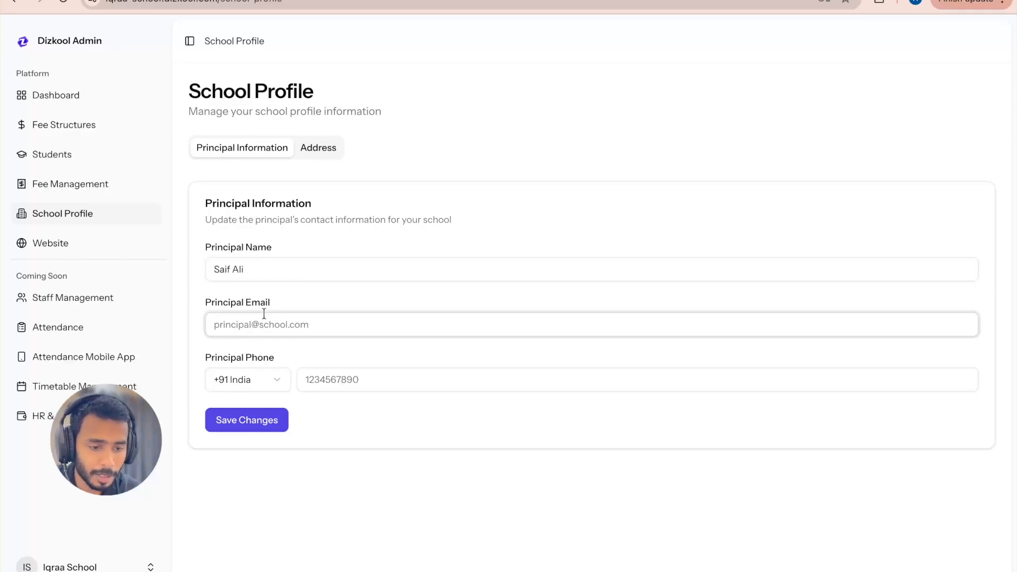
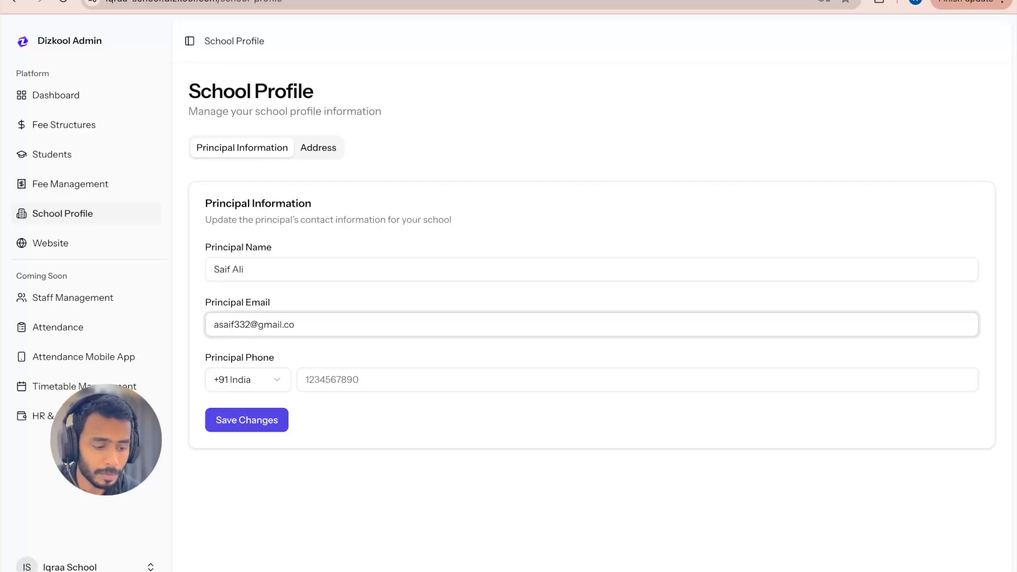
# Step: Enter the principal's phone number and save the principal information
pyautogui.click(355, 375)
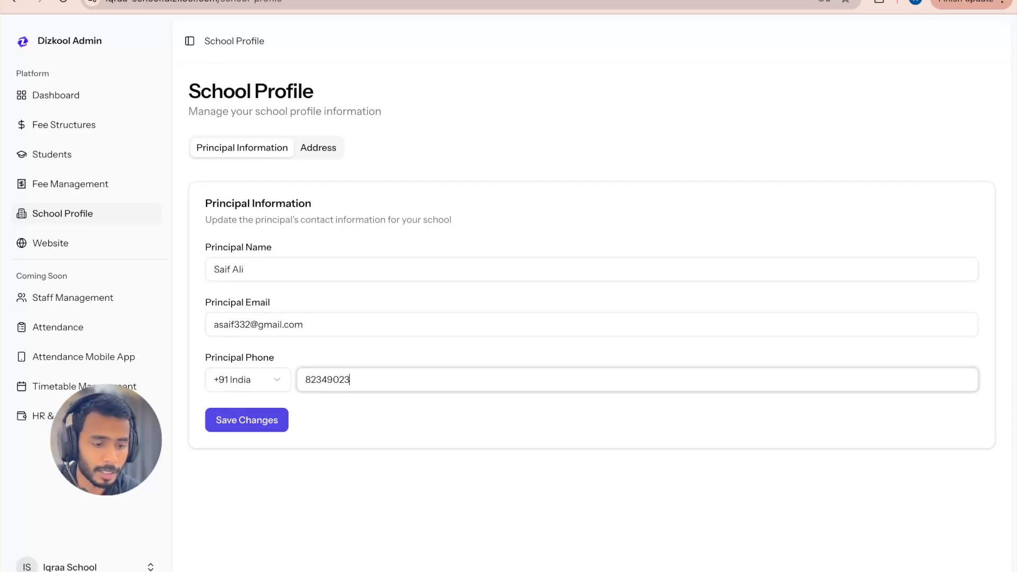
pyautogui.click(279, 420)
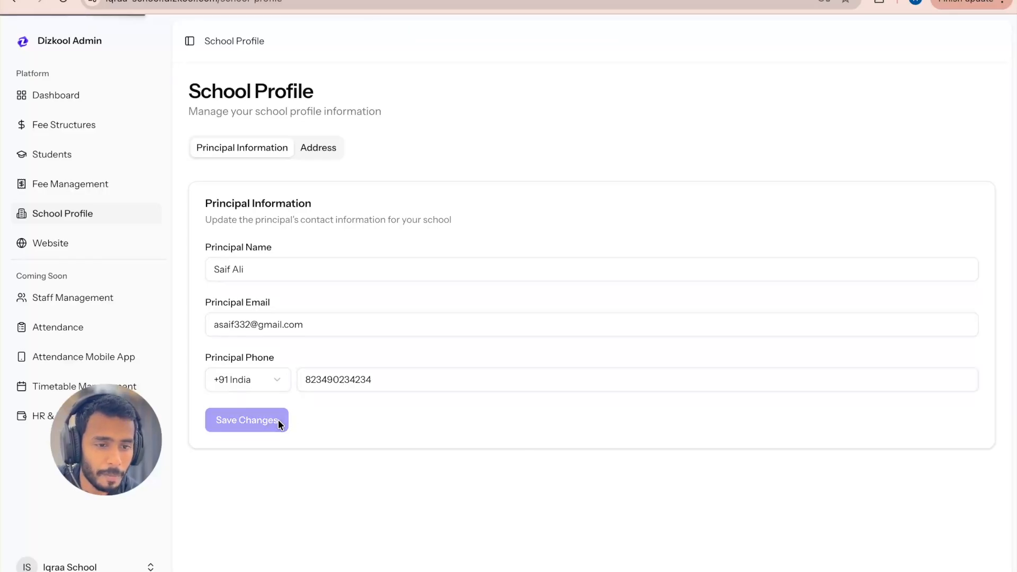
# Step: Fill in the first address line and the city in the school profile's Address Information, leaving the second address line empty
pyautogui.click(325, 151)
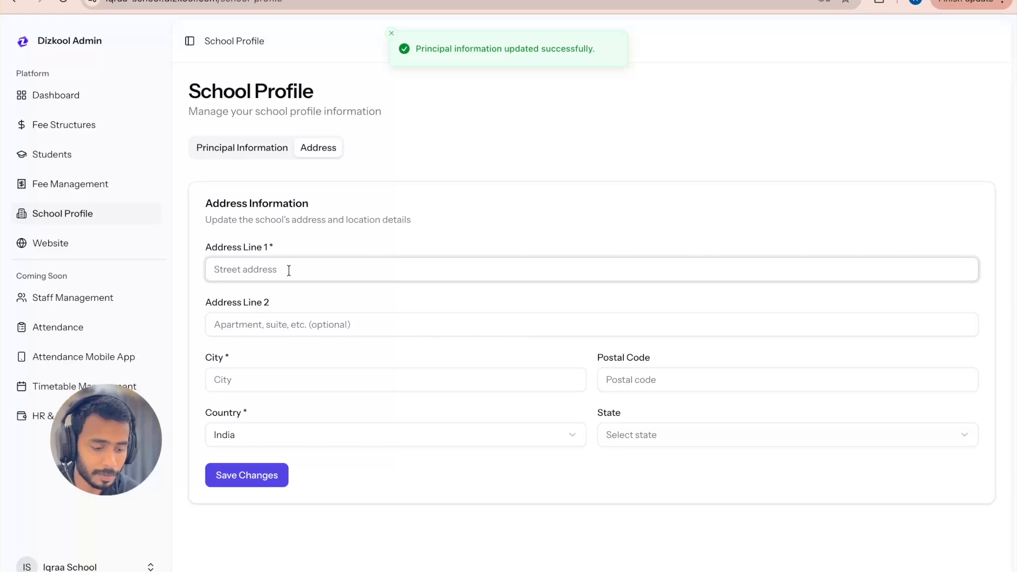
pyautogui.write('Chakpheri, Bilaspur, Ramput')
pyautogui.press('BackSpace')
pyautogui.write('r')
pyautogui.click(310, 324)
pyautogui.click(261, 377)
pyautogui.write('Bilasp')
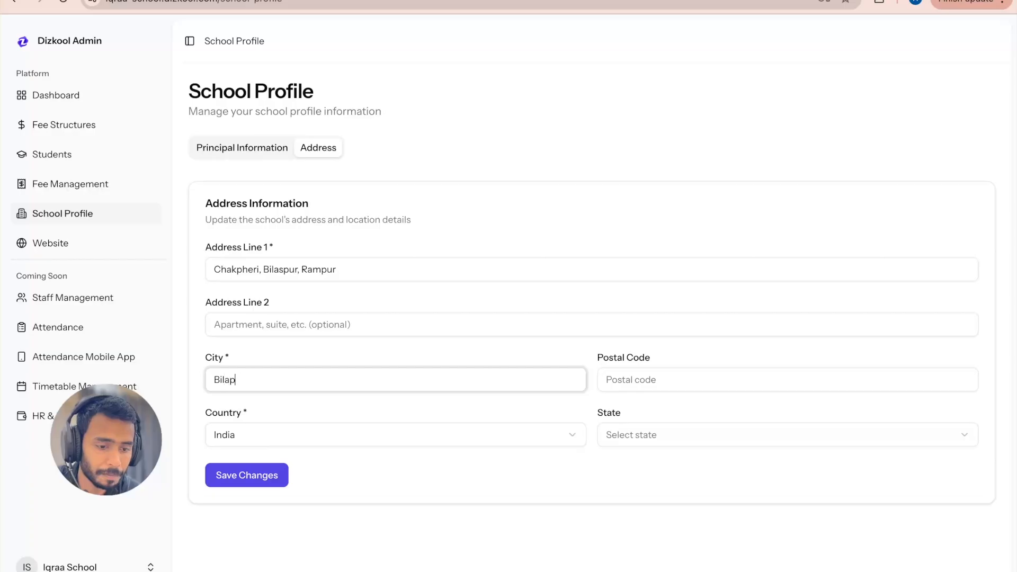
pyautogui.write('ur')
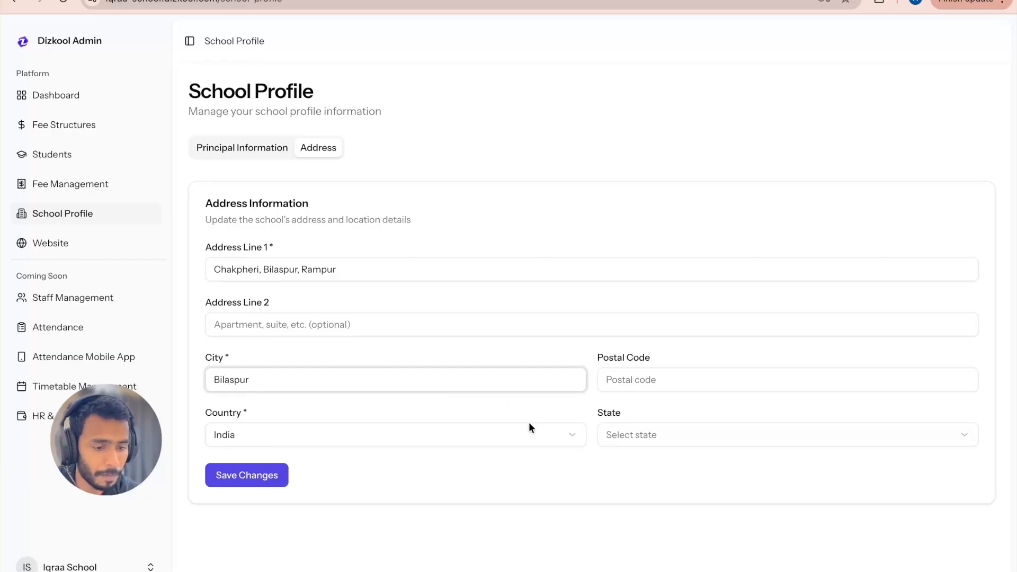
# Step: Choose Uttar Pradesh as the school's state and save the address information
pyautogui.click(618, 438)
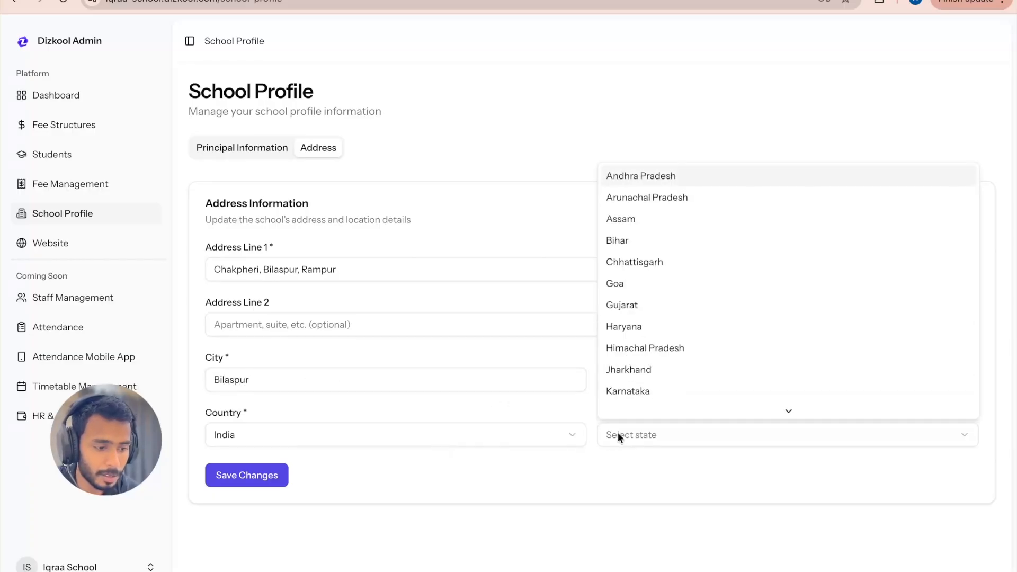
pyautogui.scroll(-6, 642, 368)
pyautogui.click(649, 365)
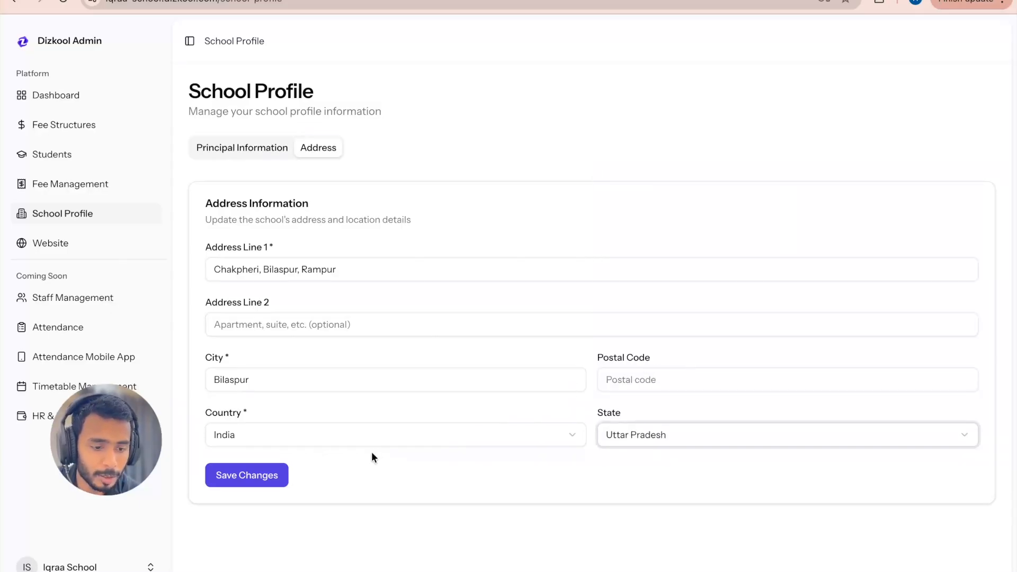
pyautogui.click(275, 475)
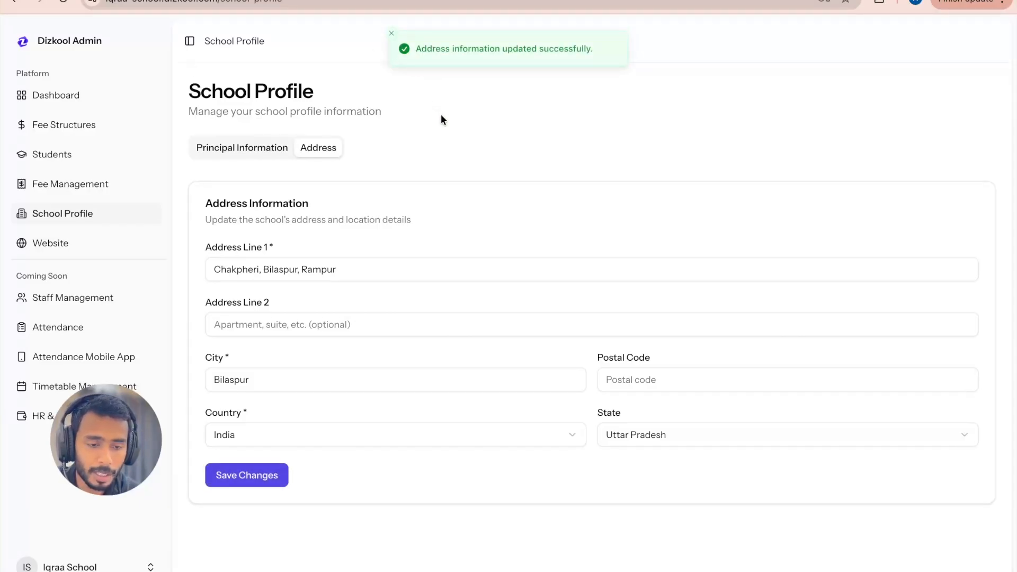
# Step: Return to the dashboard and follow its next required action to the academic session setup
pyautogui.click(73, 98)
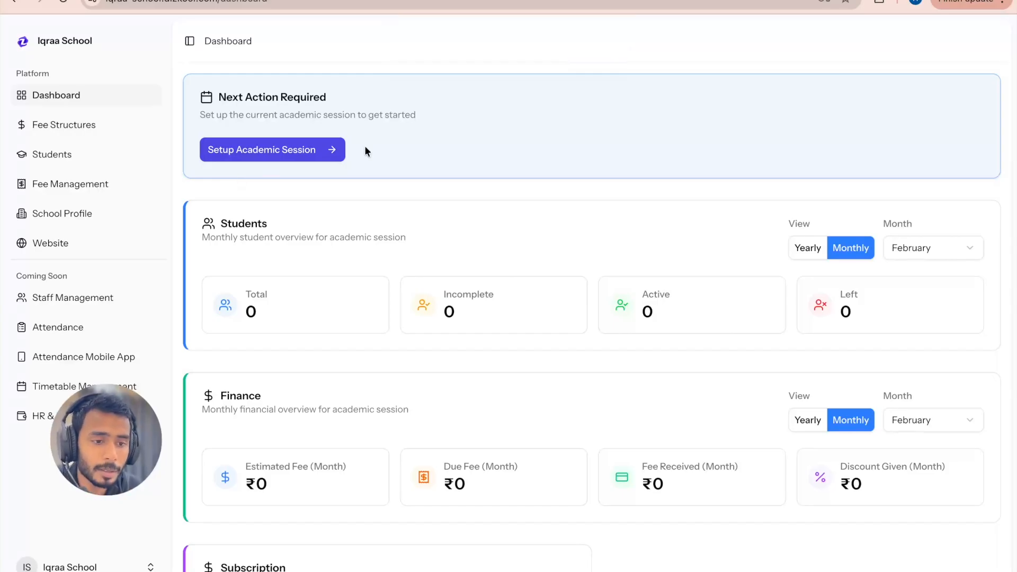
pyautogui.moveTo(325, 95); pyautogui.dragTo(220, 96)
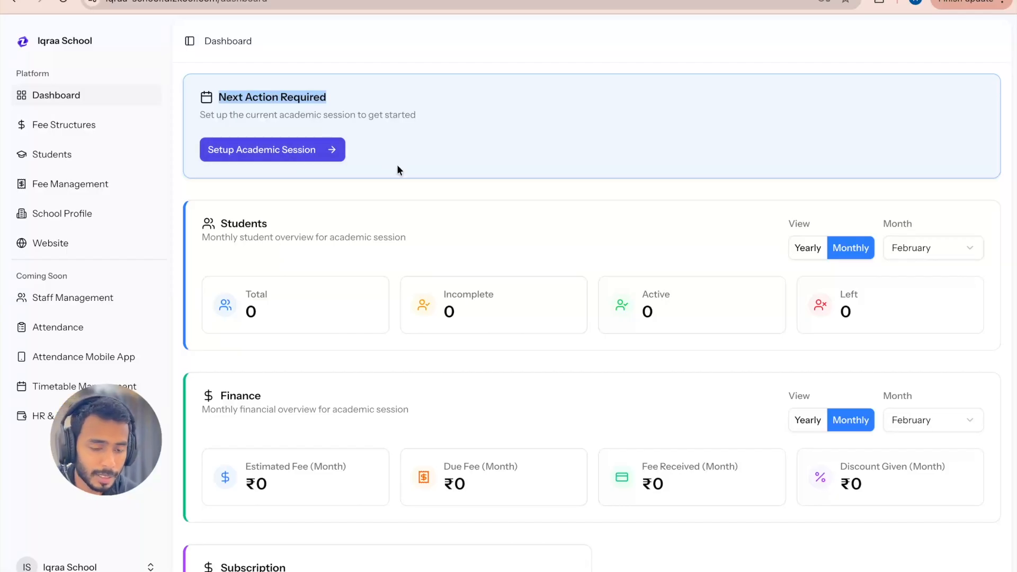
pyautogui.click(264, 155)
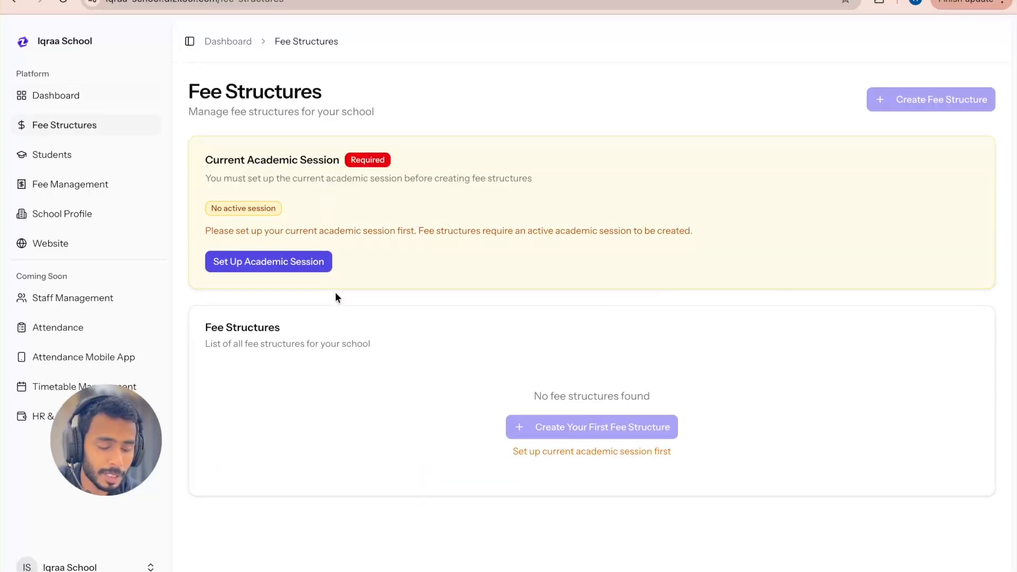
# Step: Set up 2025-2026 as the current academic session with April as the start month
pyautogui.click(295, 260)
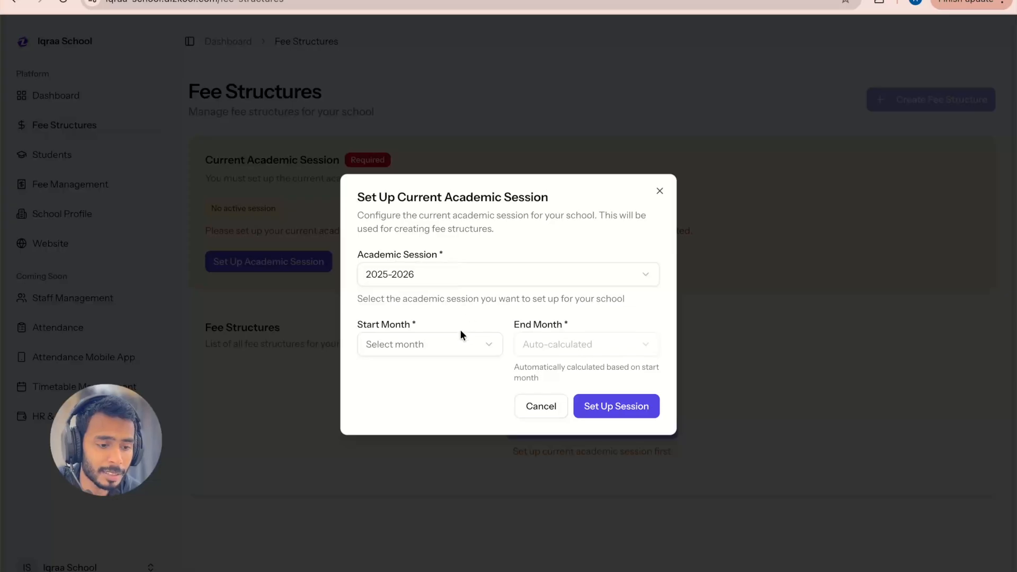
pyautogui.click(446, 352)
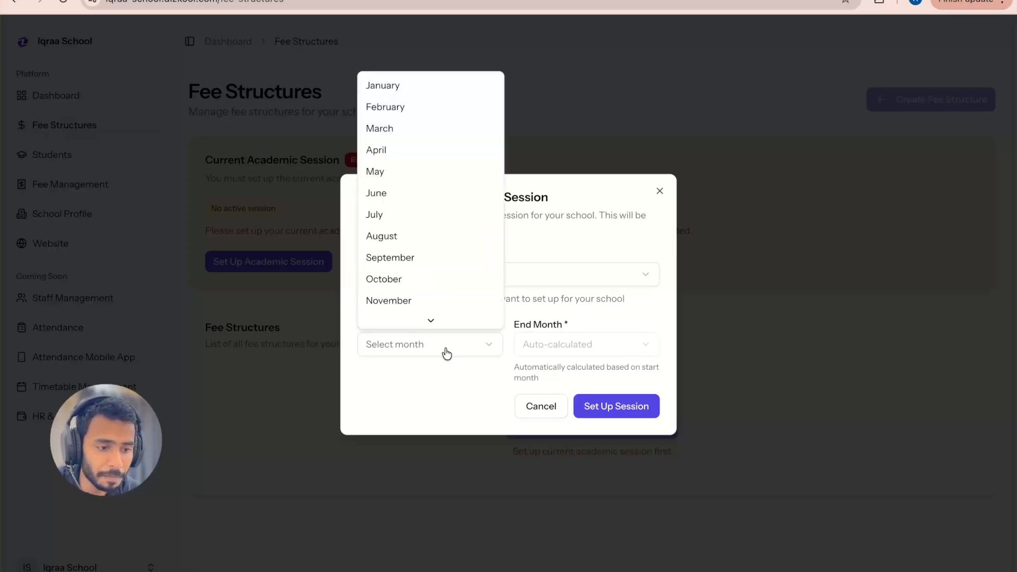
pyautogui.click(395, 150)
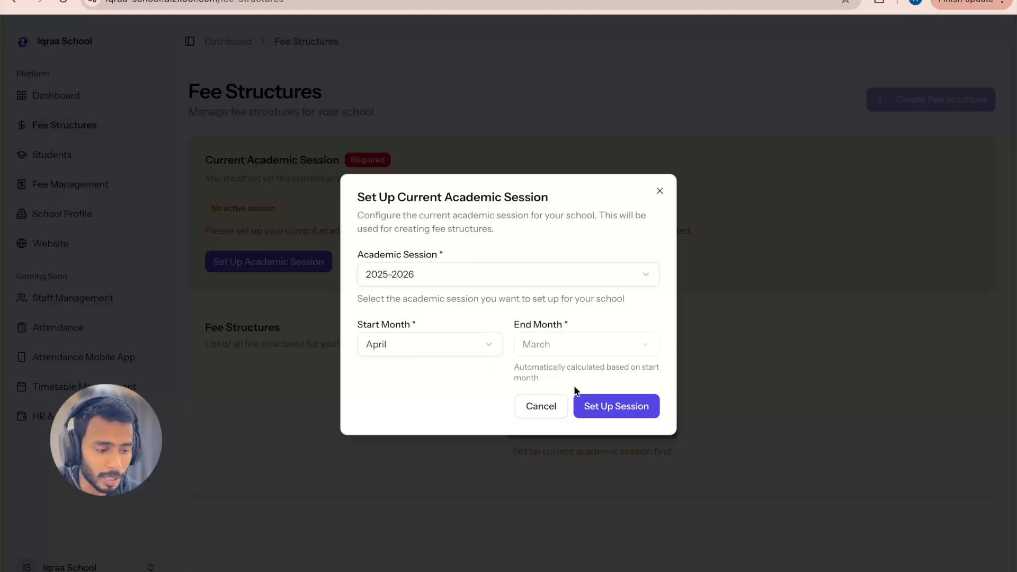
pyautogui.click(607, 405)
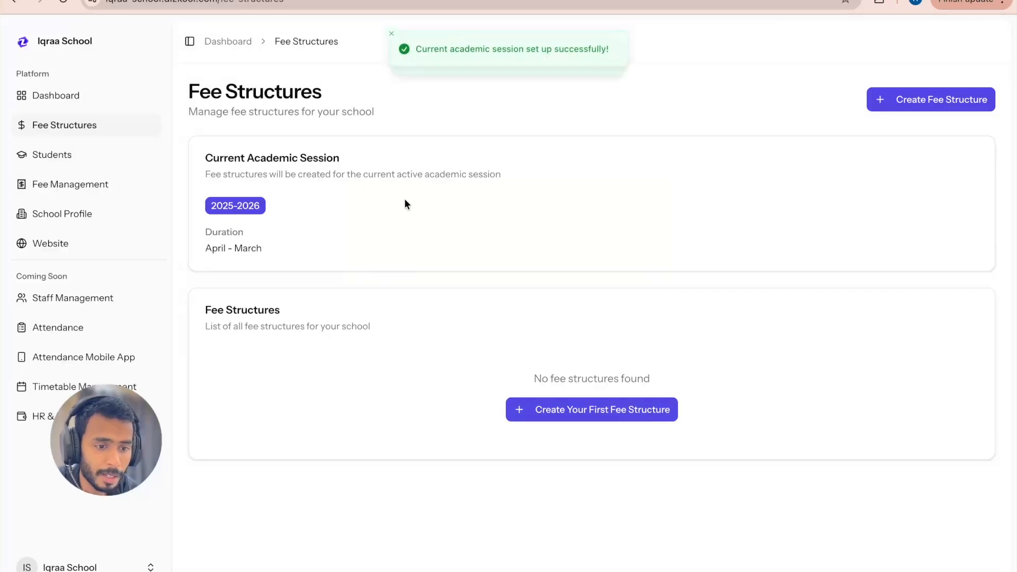
# Step: Check the current academic session's details on the Fee Structures page and return to the dashboard
pyautogui.moveTo(189, 153); pyautogui.dragTo(263, 233)
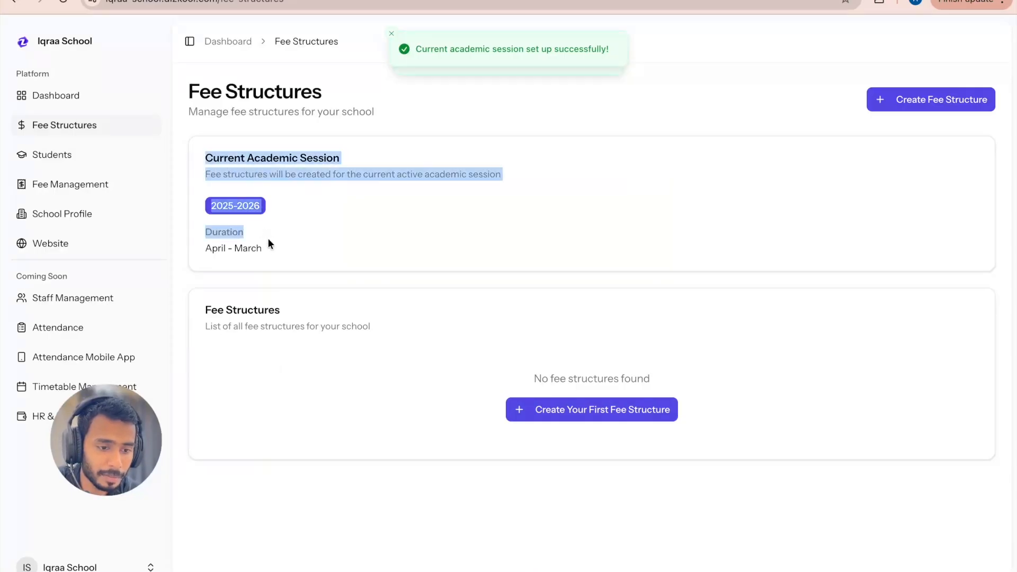
pyautogui.click(268, 237)
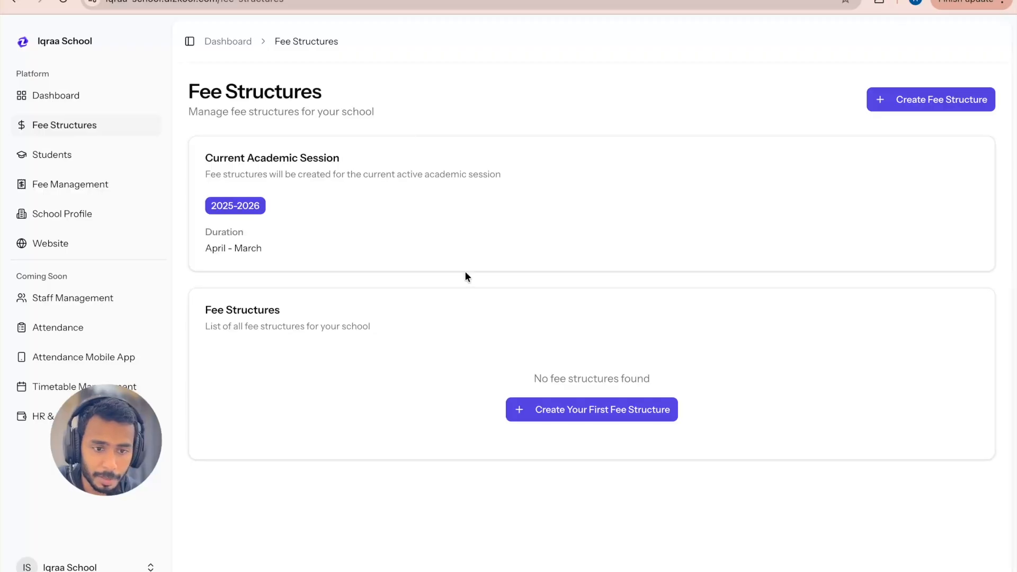
pyautogui.click(55, 96)
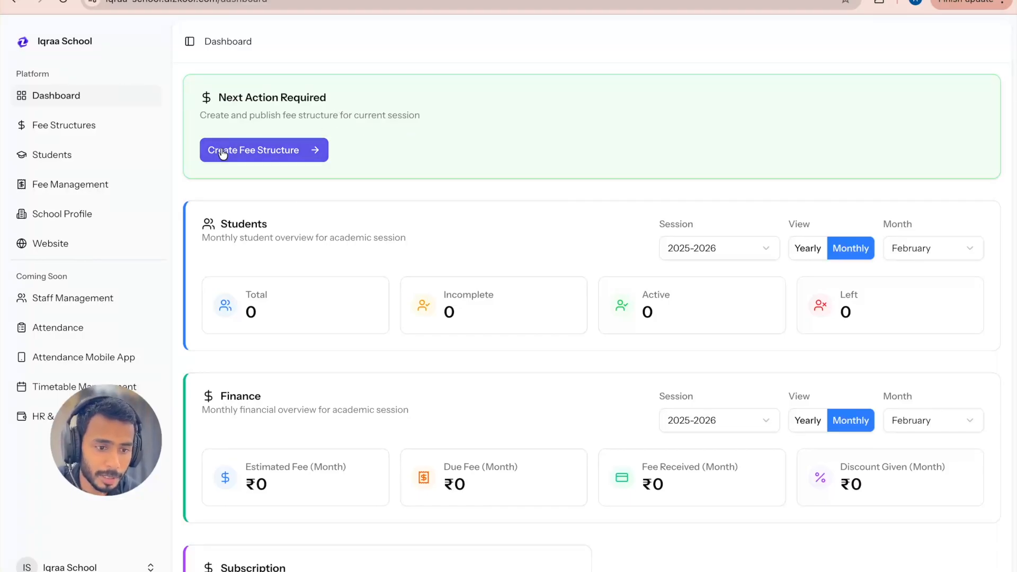
# Step: Start a new fee structure for the current session and name it "Fee structure 2025-2026"
pyautogui.click(265, 150)
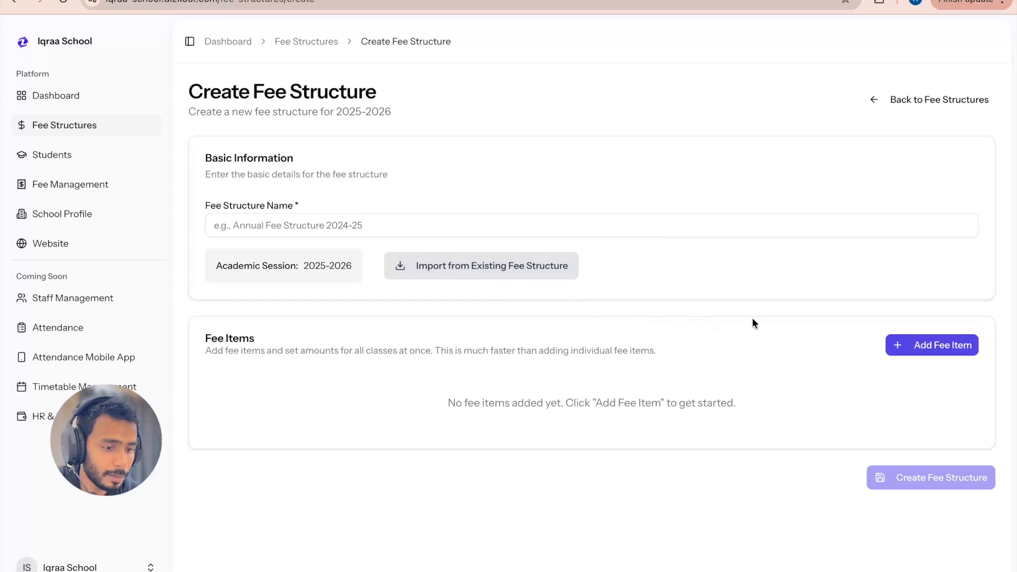
pyautogui.click(82, 122)
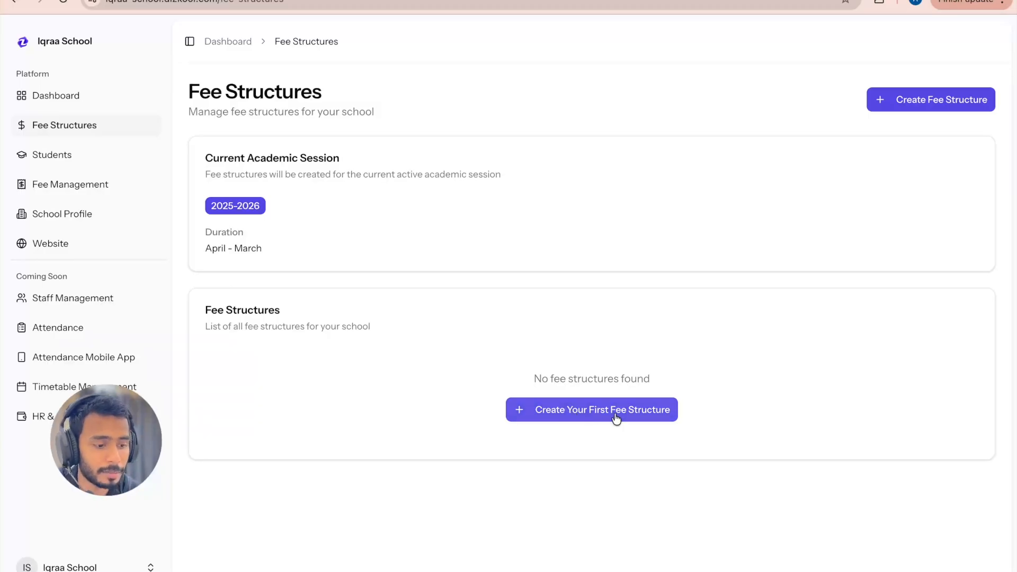
pyautogui.click(594, 415)
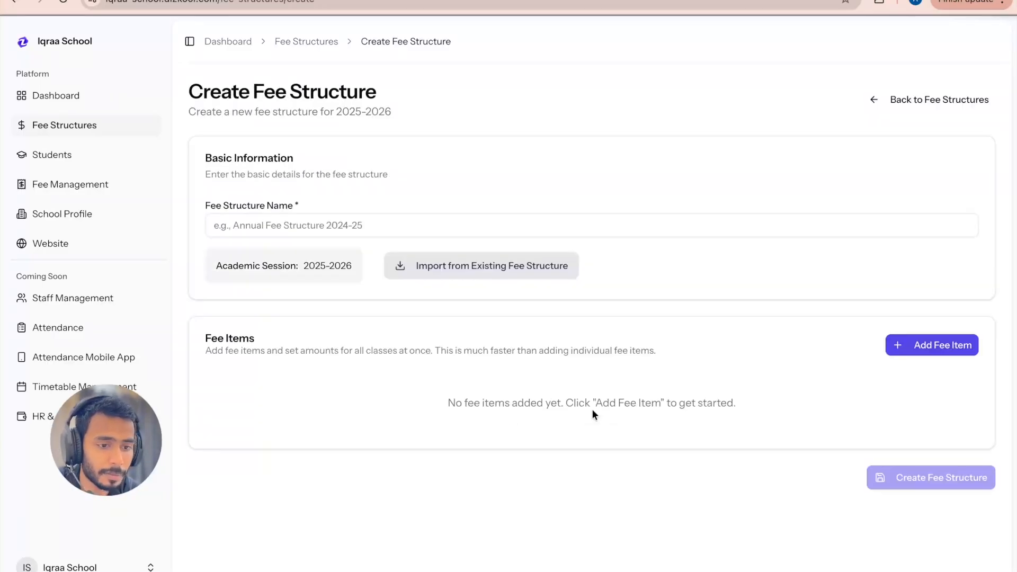
pyautogui.click(386, 226)
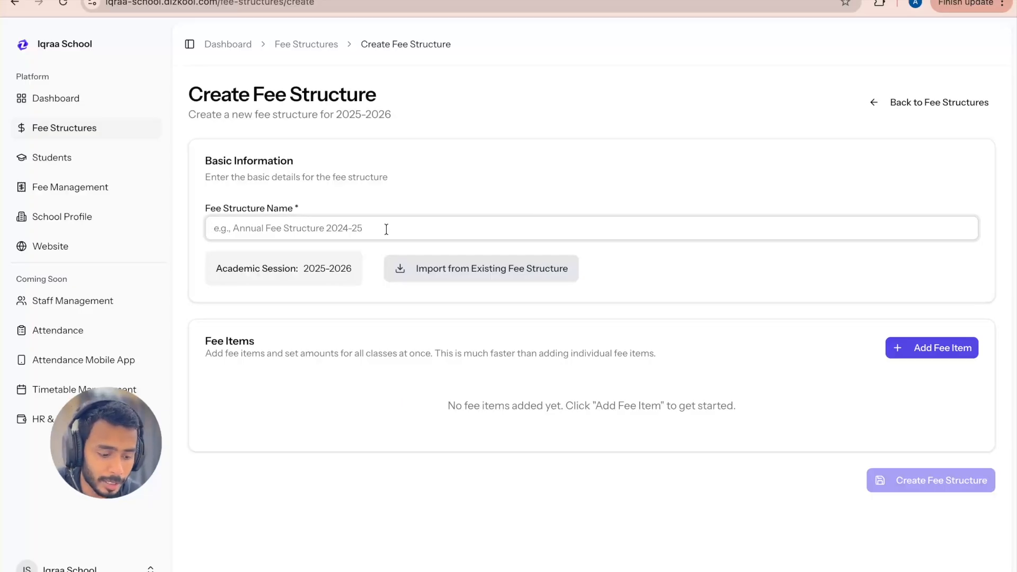
pyautogui.write('Fee st')
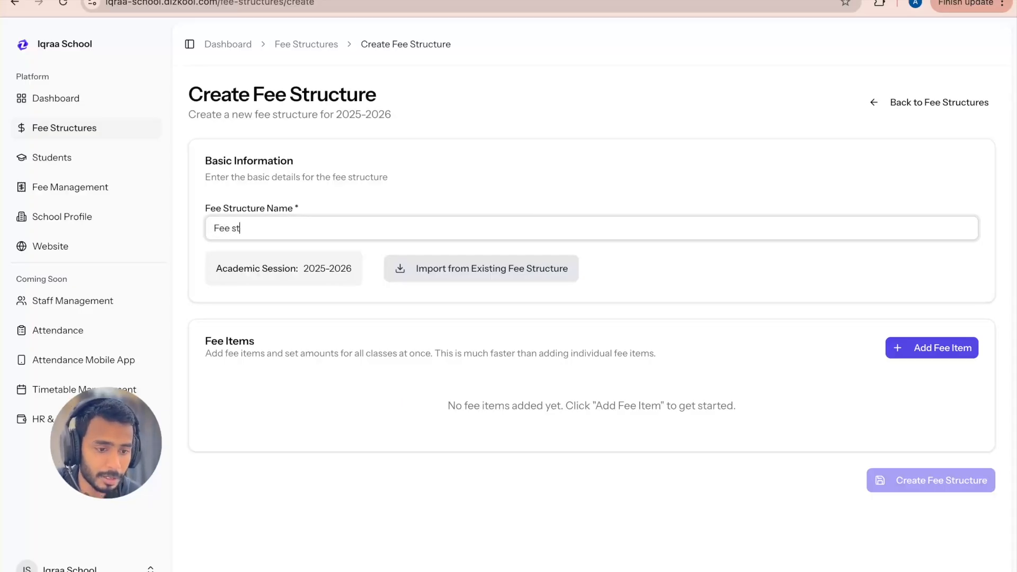
pyautogui.write('ructure 202')
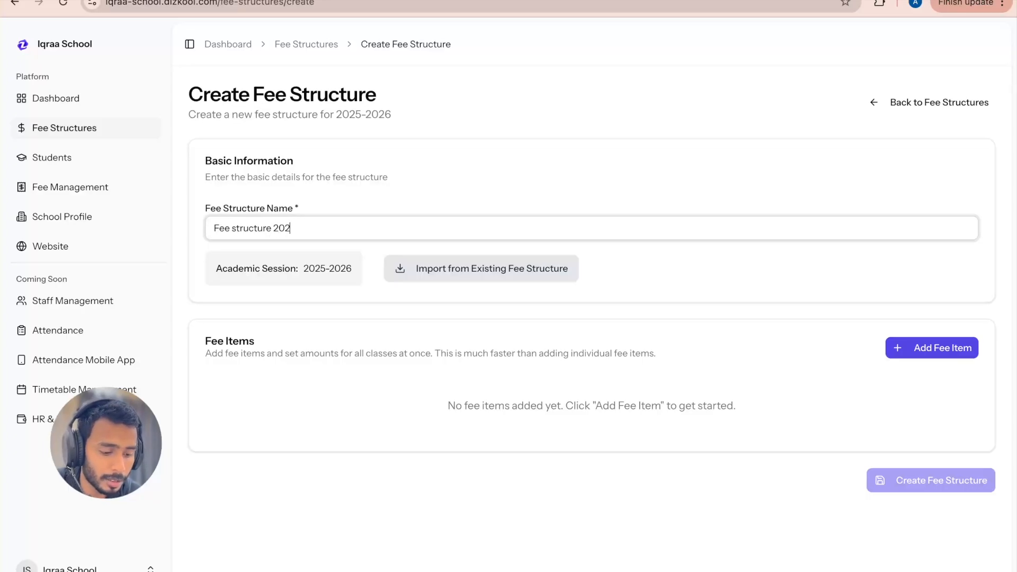
pyautogui.write('5-2026')
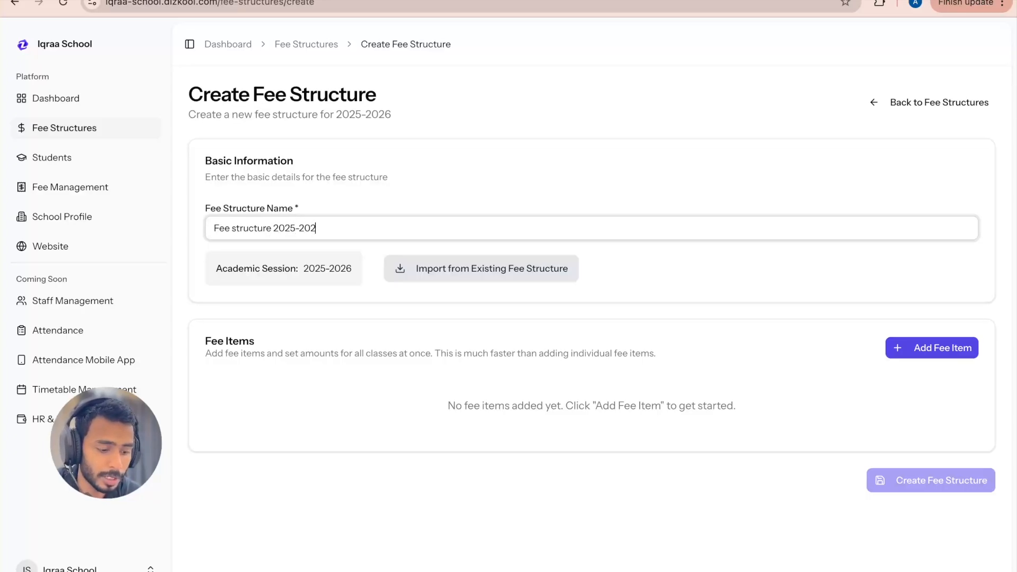
pyautogui.click(353, 249)
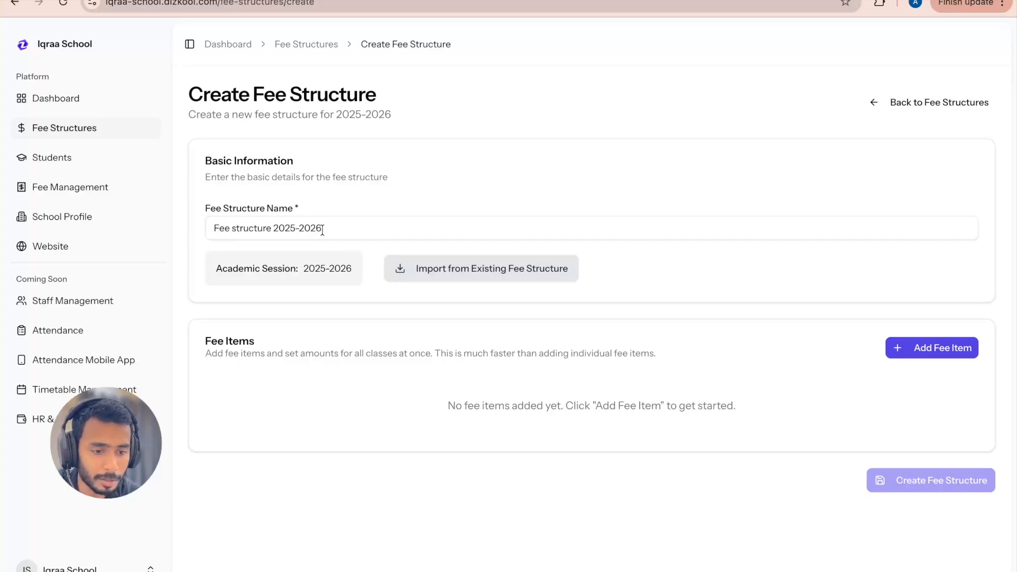
pyautogui.moveTo(322, 228); pyautogui.dragTo(205, 227)
pyautogui.click(340, 223)
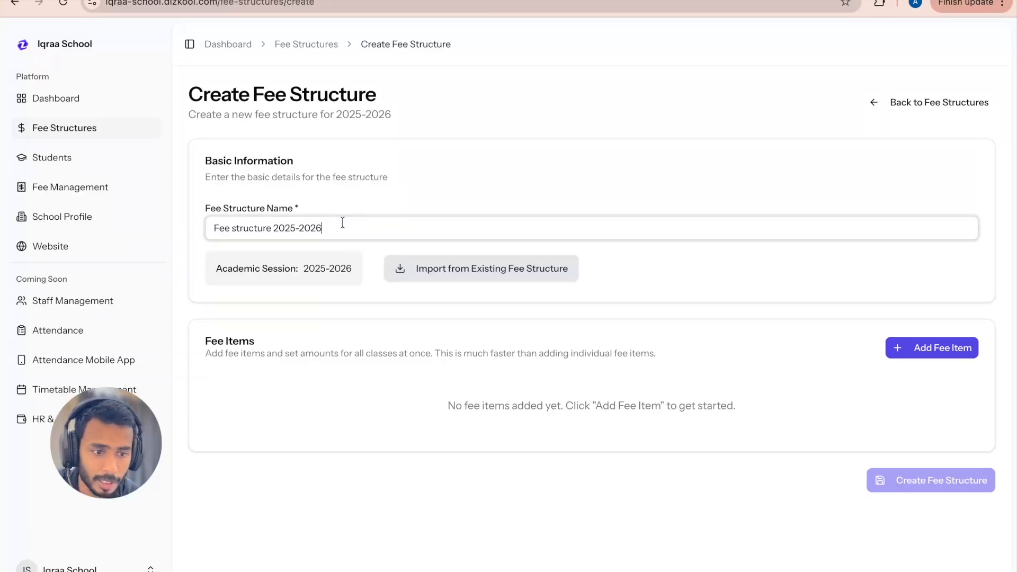
pyautogui.click(708, 271)
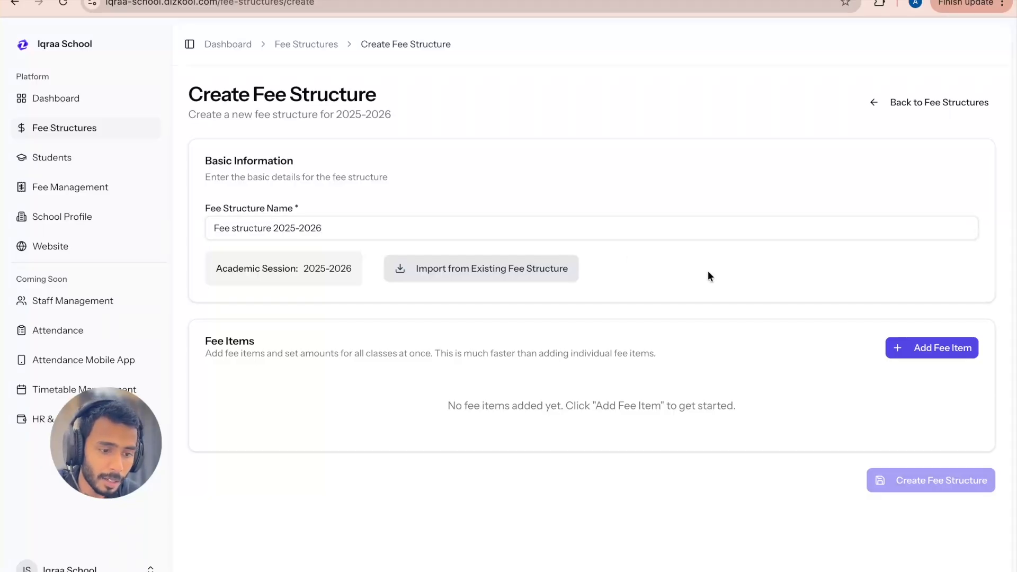
# Step: Add a first fee item to the fee structure and choose Tuition Fee as its fee head
pyautogui.click(938, 350)
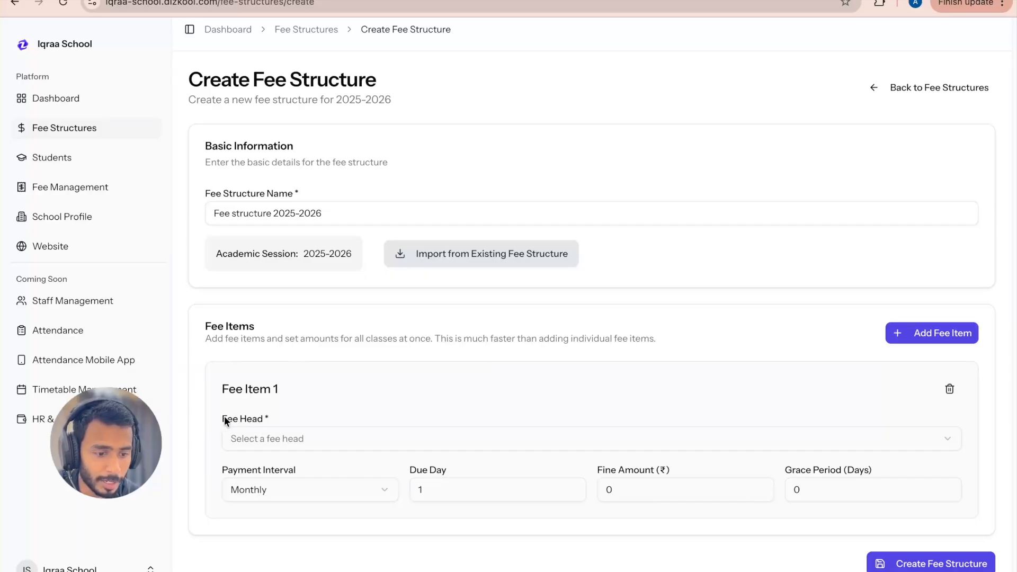
pyautogui.click(307, 437)
pyautogui.scroll(-2, 366, 276)
pyautogui.scroll(2, 367, 276)
pyautogui.scroll(-2, 367, 277)
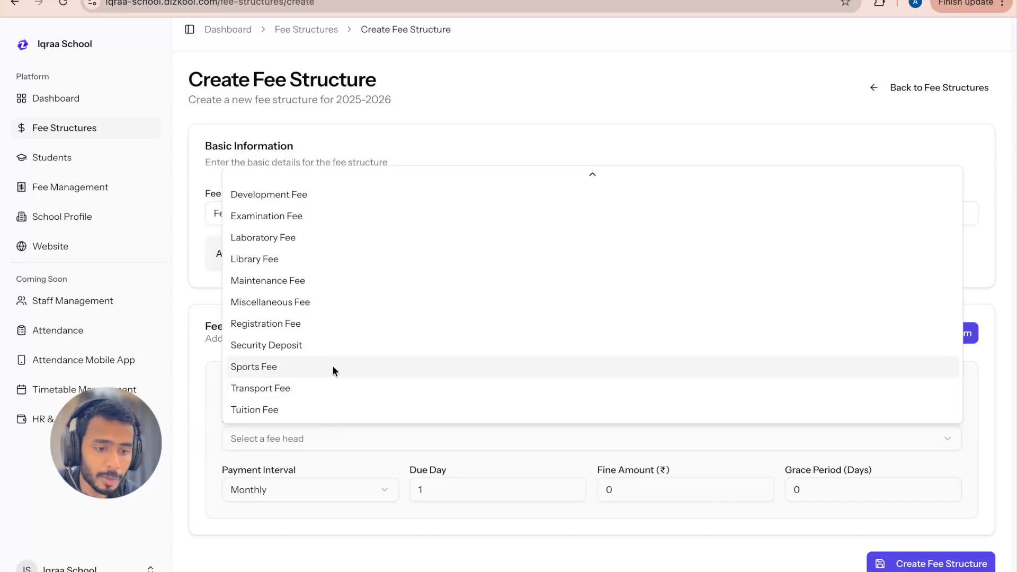
pyautogui.scroll(1, 332, 364)
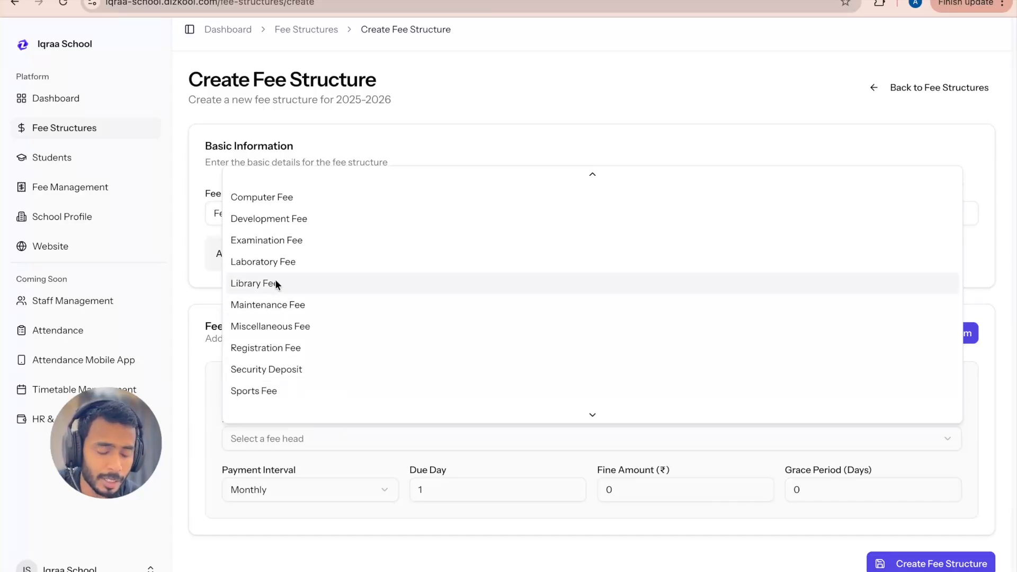
pyautogui.scroll(3, 310, 260)
pyautogui.scroll(1, 310, 261)
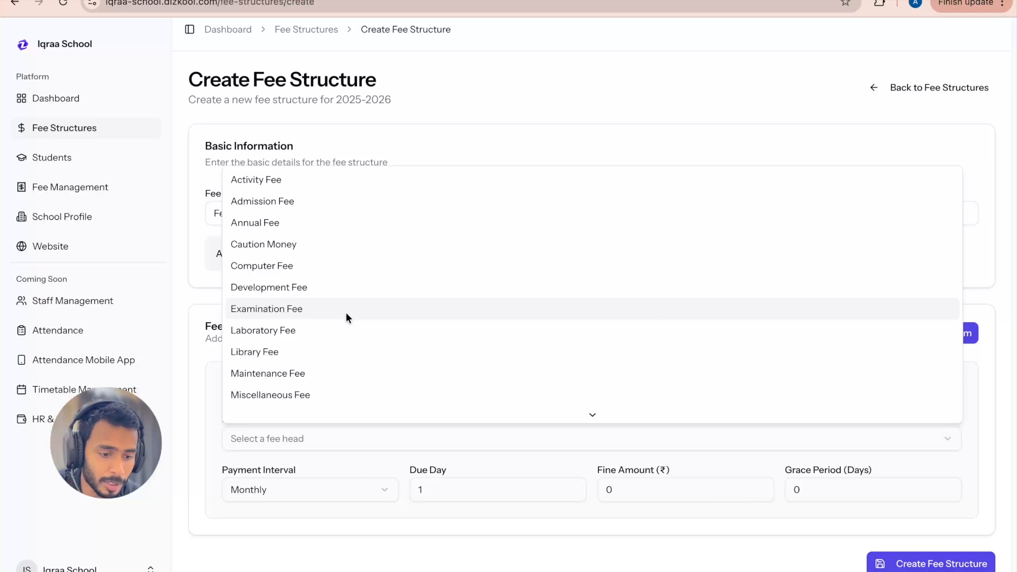
pyautogui.scroll(-3, 345, 317)
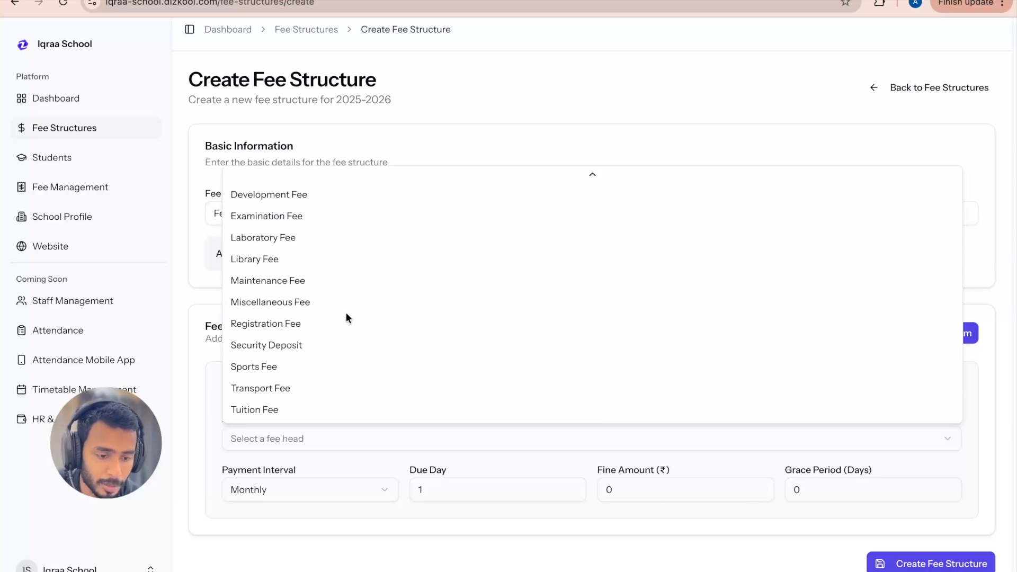
pyautogui.click(296, 411)
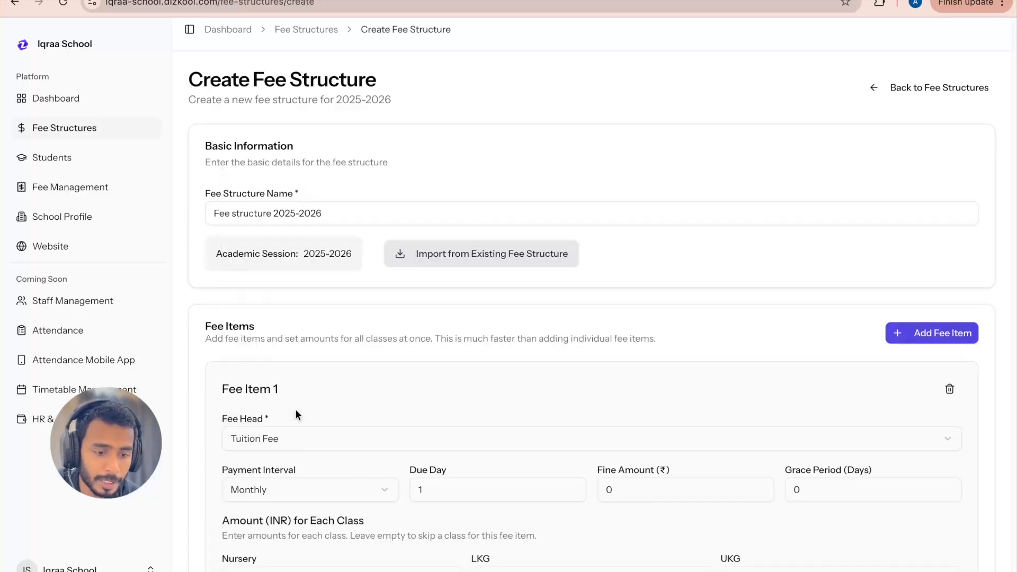
# Step: Check the payment interval options for the tuition fee and keep it Monthly
pyautogui.scroll(-3, 309, 408)
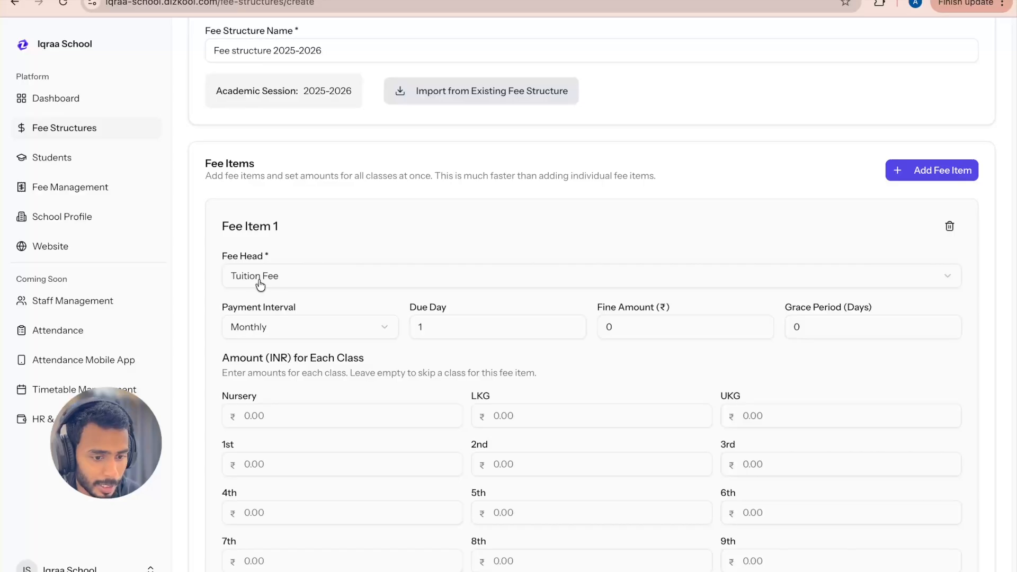
pyautogui.scroll(-2, 358, 340)
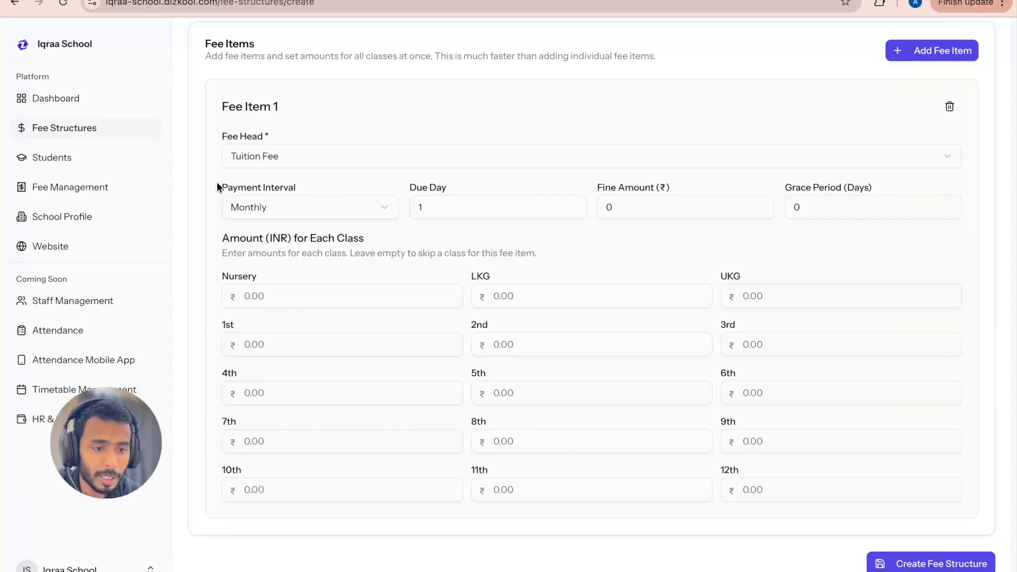
pyautogui.click(306, 202)
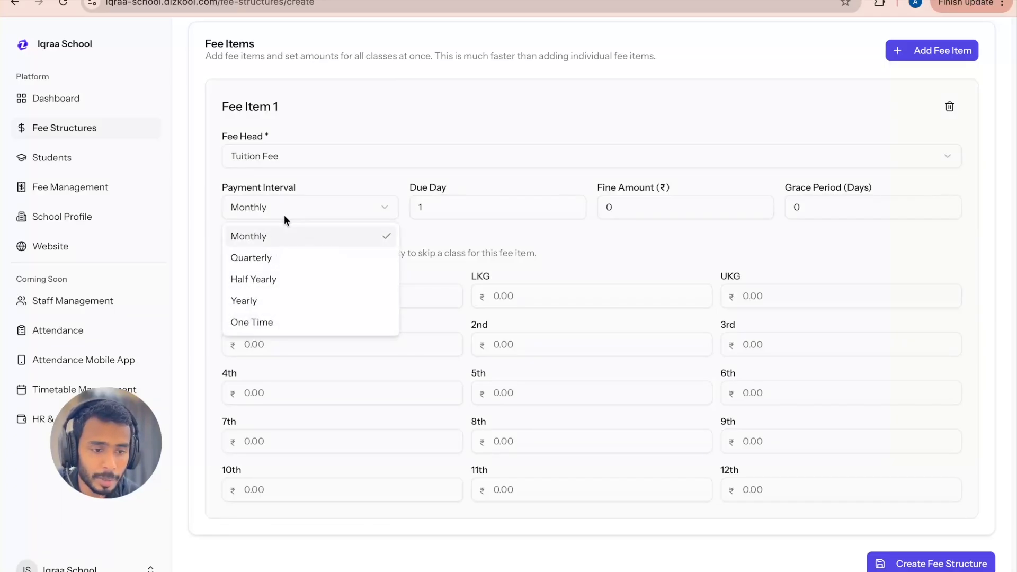
pyautogui.click(311, 214)
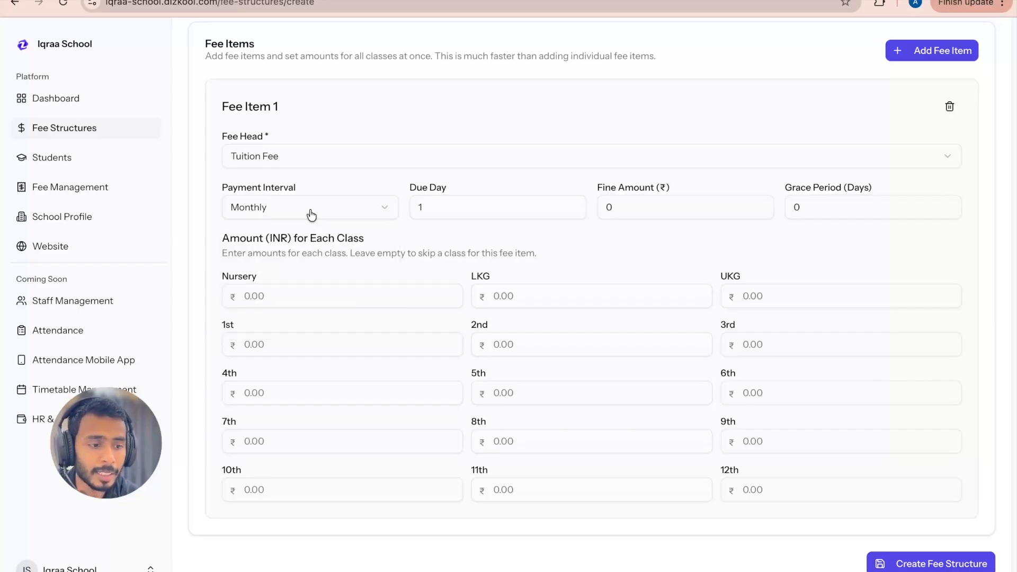
# Step: Set the tuition fee amount to 100 for Nursery, LKG, UKG, 1st, 2nd and 3rd
pyautogui.click(281, 295)
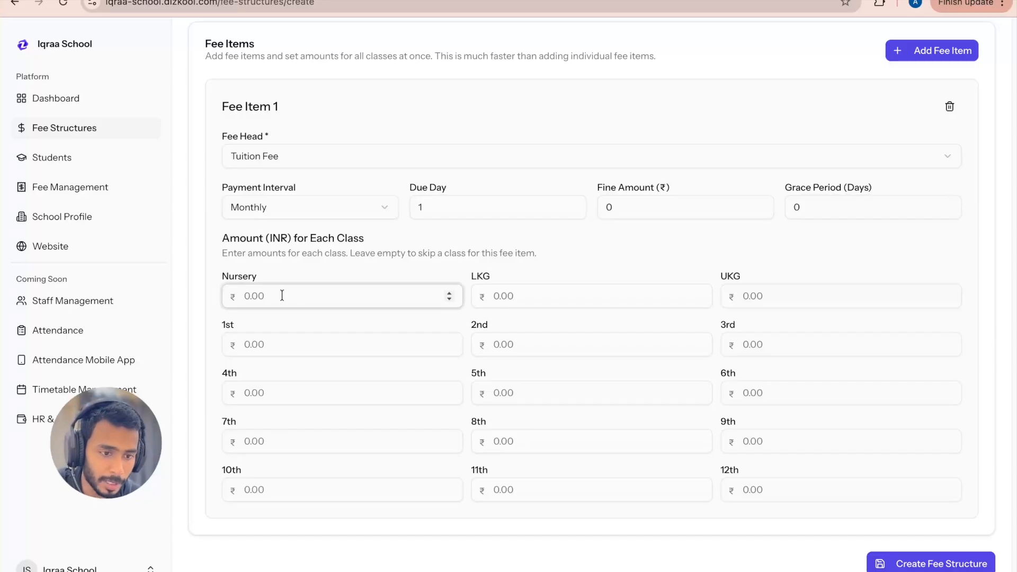
pyautogui.scroll(1, 282, 296)
pyautogui.press('BackSpace')
pyautogui.press('BackSpace')
pyautogui.press('BackSpace')
pyautogui.press('BackSpace')
pyautogui.write('100')
pyautogui.hotkey('ctrl', 'a')
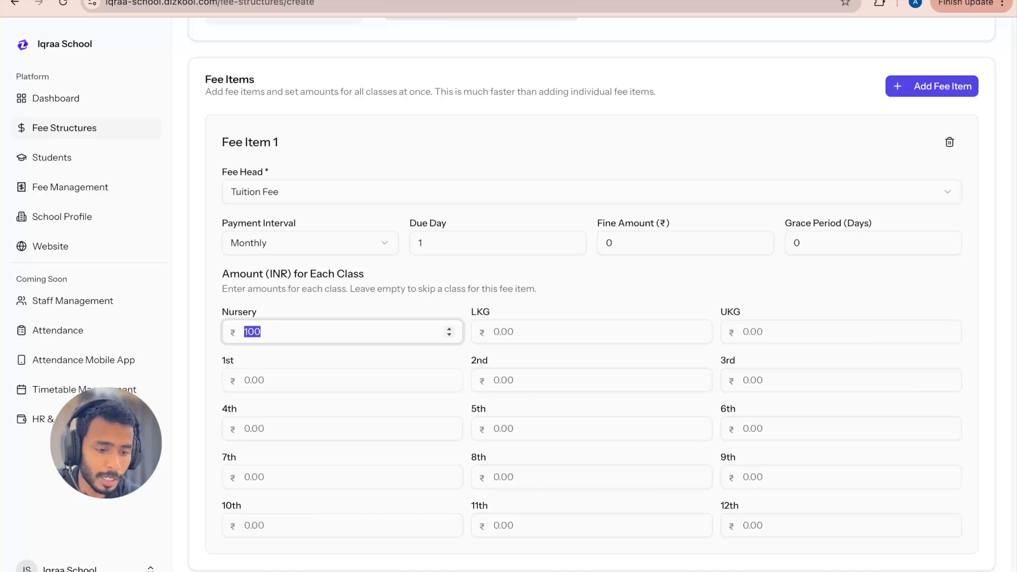
pyautogui.click(524, 328)
pyautogui.write('100')
pyautogui.click(767, 329)
pyautogui.write('100')
pyautogui.click(328, 375)
pyautogui.write('100')
pyautogui.click(510, 380)
pyautogui.write('100')
pyautogui.click(788, 387)
pyautogui.write('100')
# Step: Set the tuition fee amount to 200 for every class from 4th to 10th
pyautogui.click(309, 425)
pyautogui.write('200')
pyautogui.hotkey('ctrl', 'a')
pyautogui.hotkey('ctrl', 'c')
pyautogui.click(495, 426)
pyautogui.hotkey('ctrl', 'v')
pyautogui.click(794, 421)
pyautogui.hotkey('ctrl', 'v')
pyautogui.click(325, 471)
pyautogui.hotkey('ctrl', 'v')
pyautogui.click(538, 471)
pyautogui.hotkey('ctrl', 'v')
pyautogui.click(729, 475)
pyautogui.hotkey('ctrl', 'v')
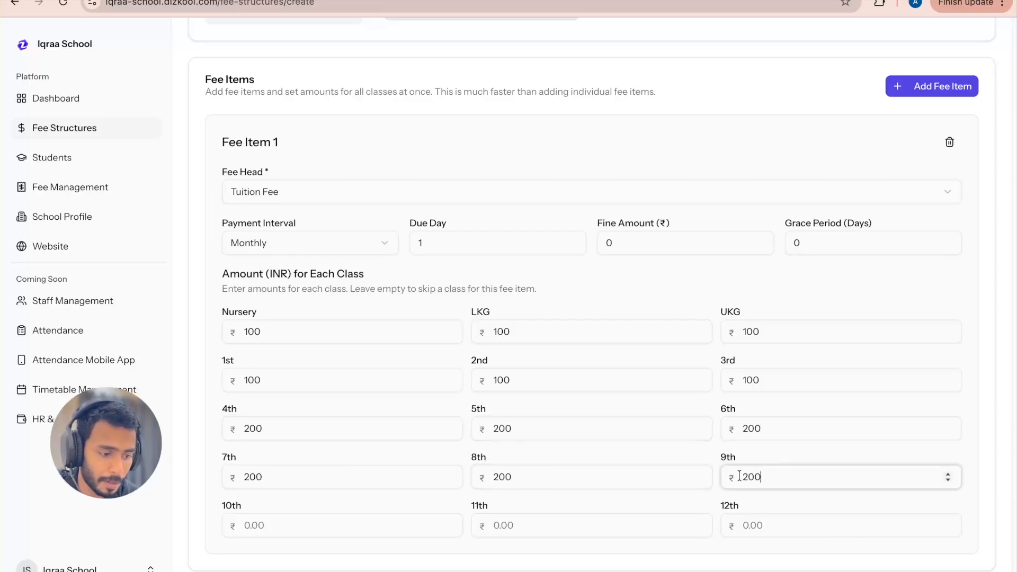
pyautogui.click(267, 522)
pyautogui.hotkey('ctrl', 'v')
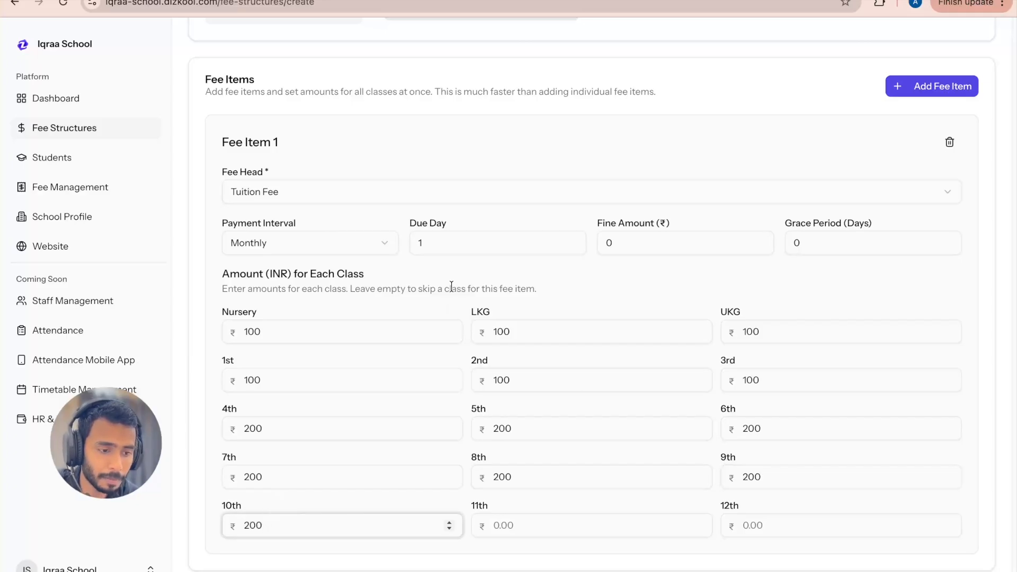
# Step: Set the tuition fee's due day to 10 and its fine amount to ₹50
pyautogui.click(453, 221)
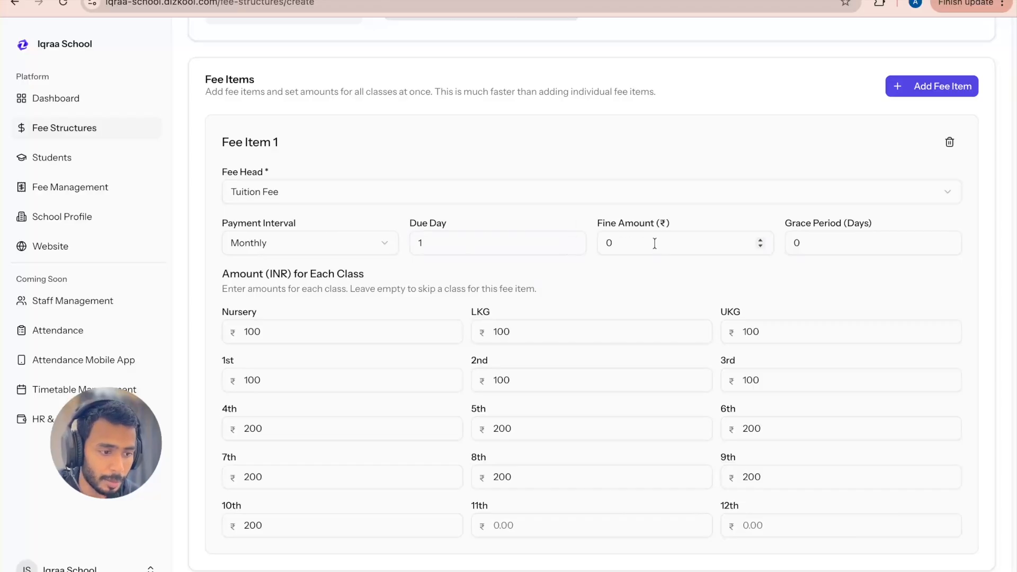
pyautogui.click(454, 241)
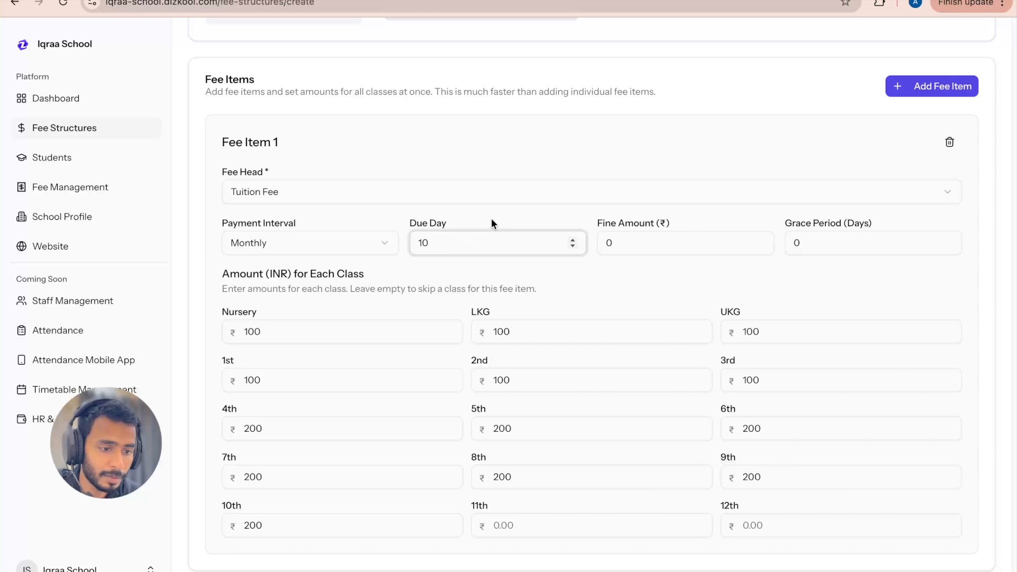
pyautogui.click(622, 243)
pyautogui.press('BackSpace')
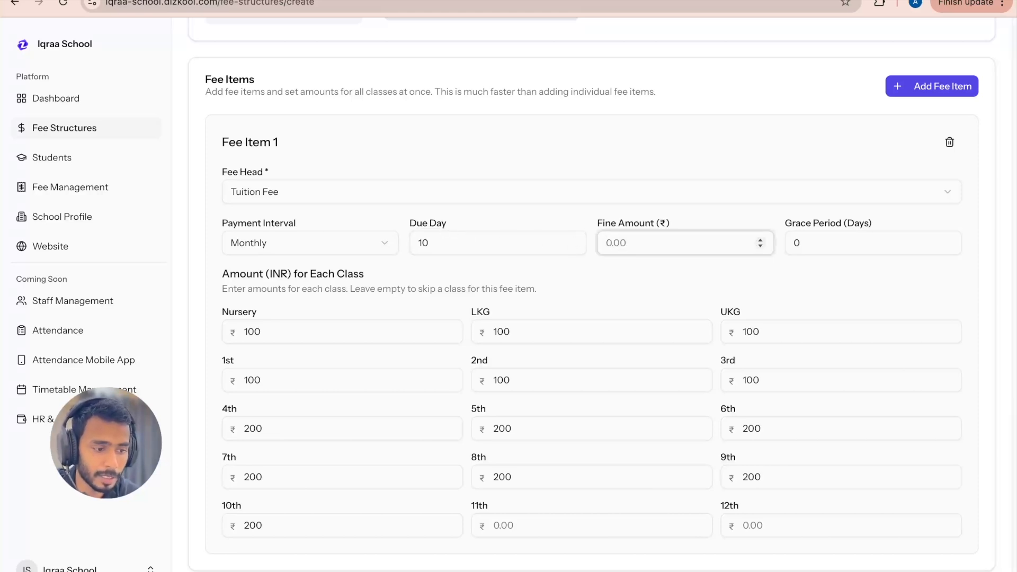
pyautogui.write('50')
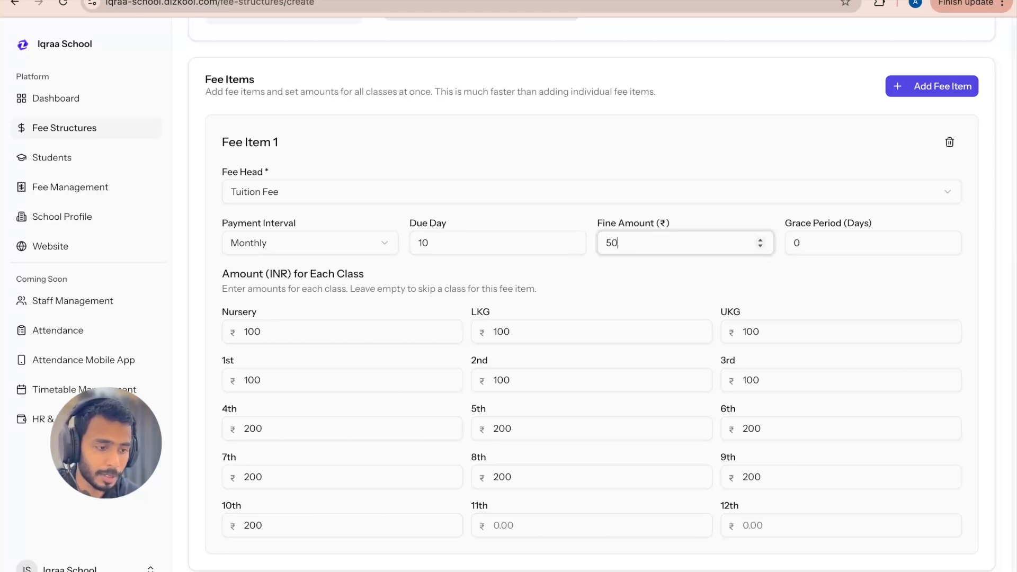
pyautogui.click(627, 270)
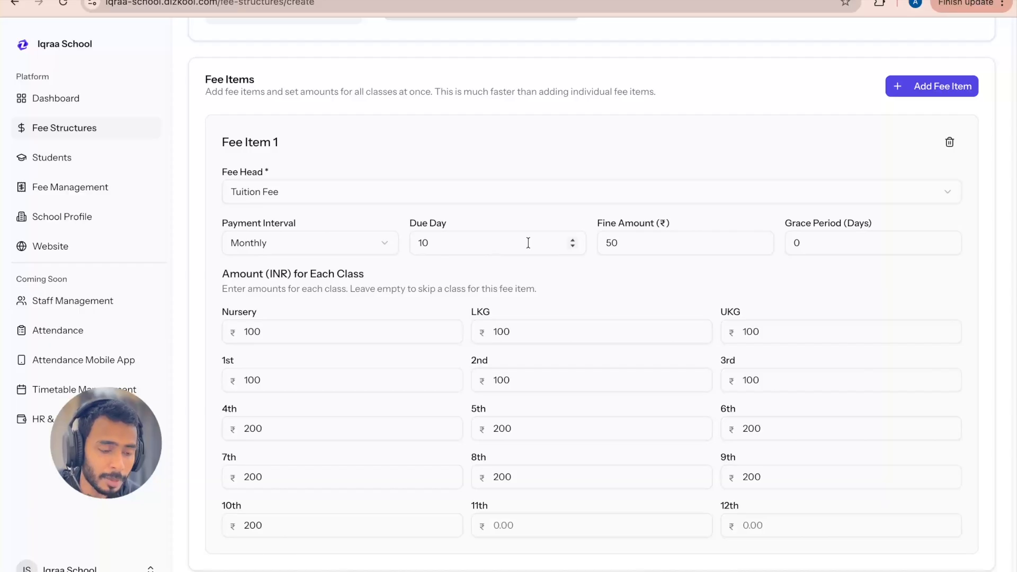
pyautogui.click(625, 240)
pyautogui.click(639, 267)
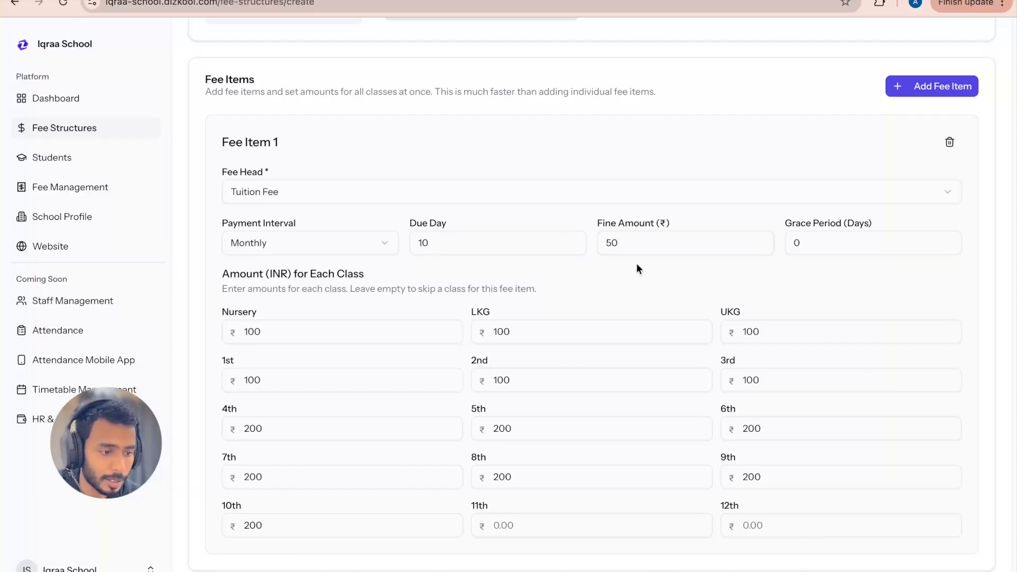
# Step: Add a second fee item to the fee structure and choose Admission Fee as its fee head
pyautogui.scroll(-2, 637, 264)
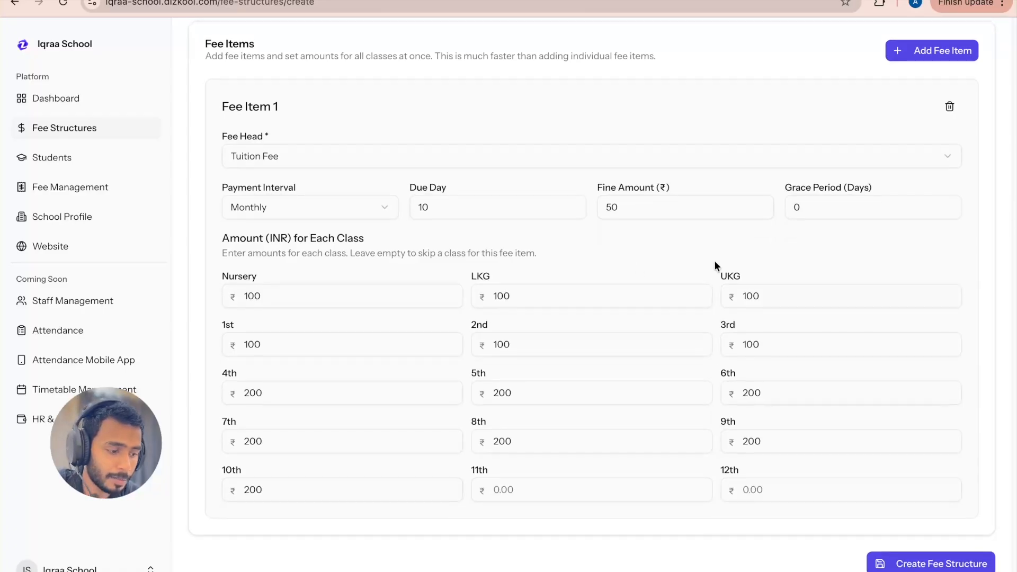
pyautogui.scroll(1, 714, 260)
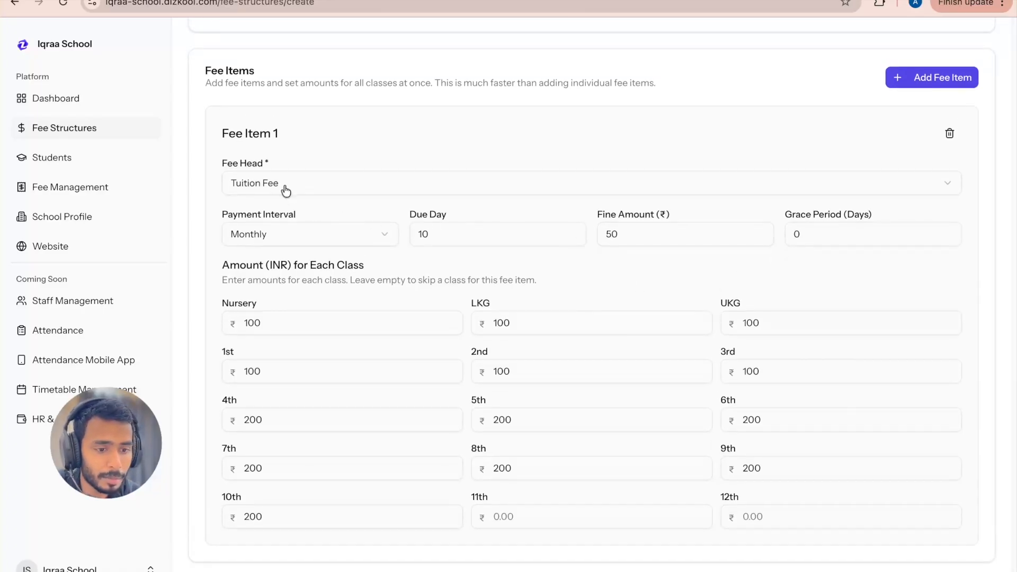
pyautogui.click(927, 85)
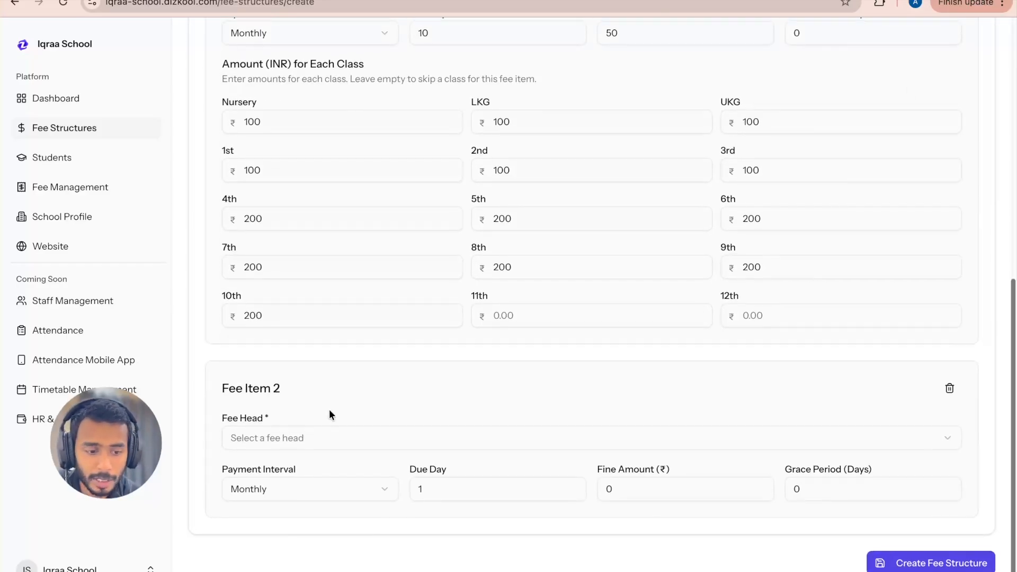
pyautogui.click(287, 439)
pyautogui.scroll(-2, 384, 297)
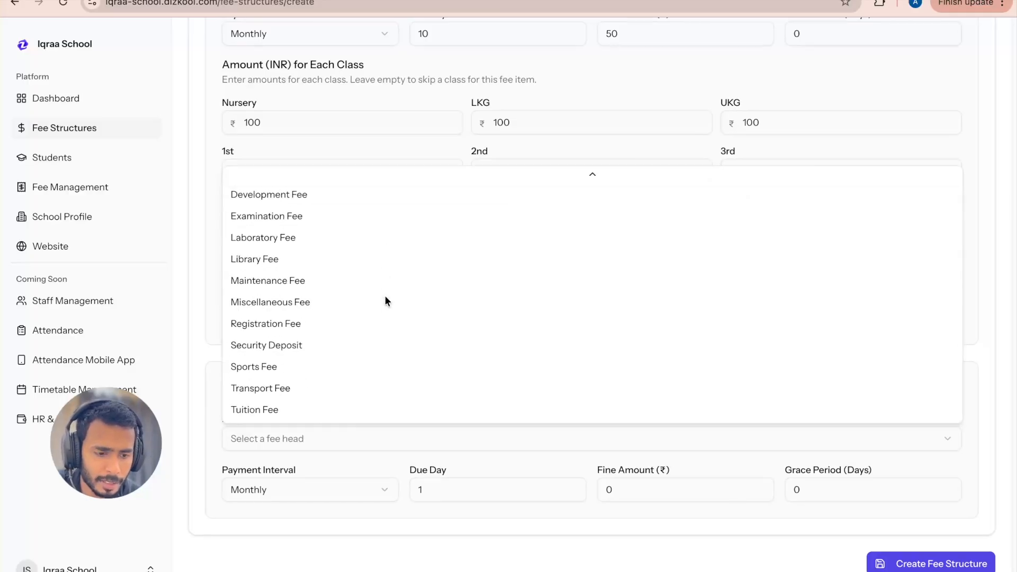
pyautogui.scroll(2, 385, 300)
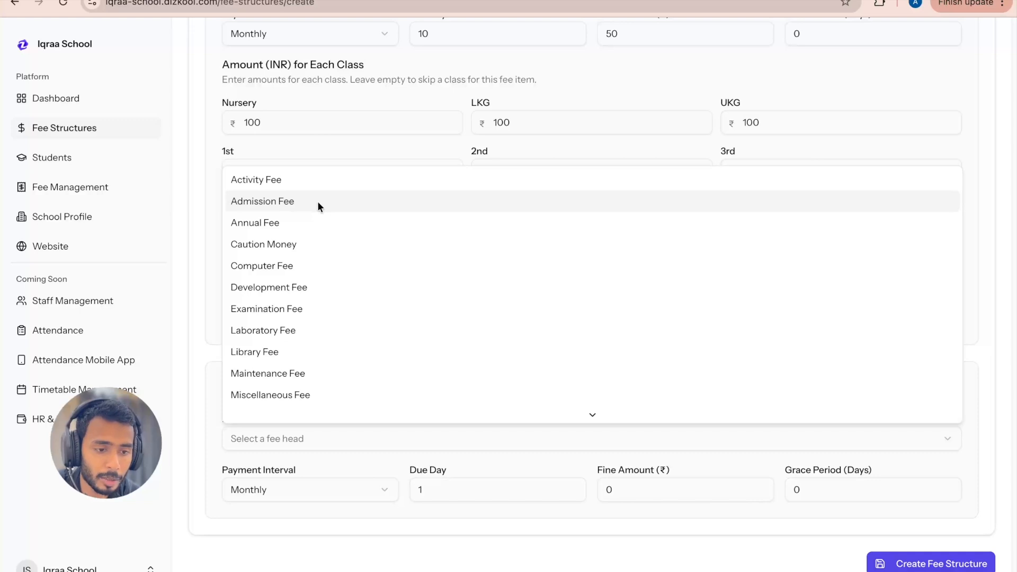
pyautogui.click(339, 201)
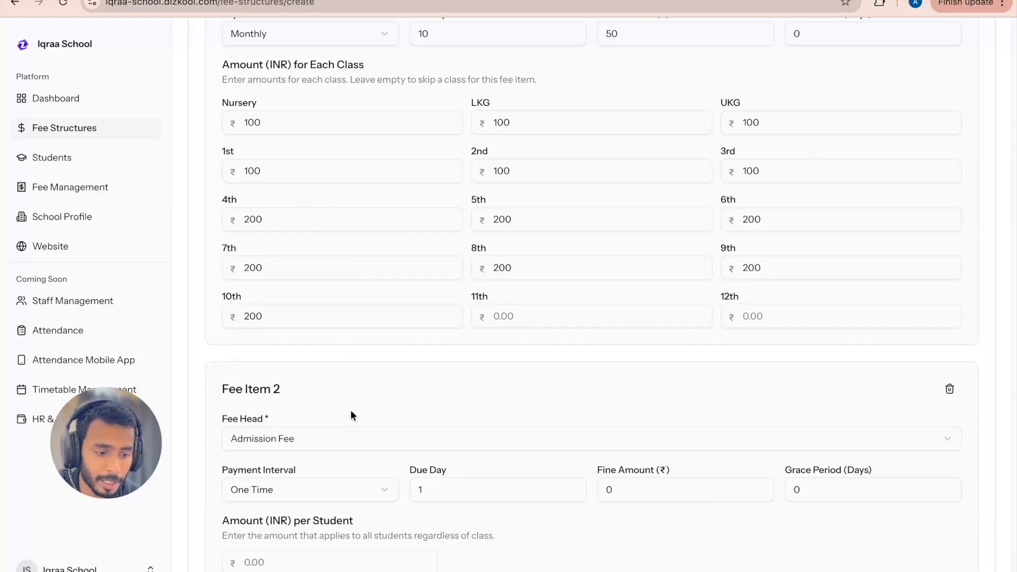
# Step: Keep the admission fee's payment interval at One Time and set its amount per student to 500
pyautogui.scroll(-1, 350, 410)
pyautogui.click(365, 457)
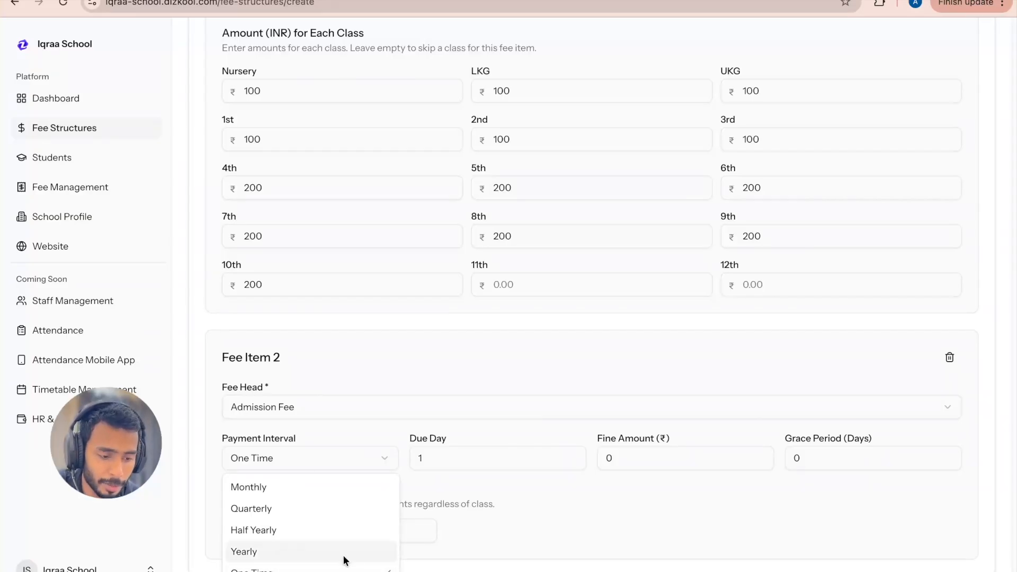
pyautogui.click(344, 567)
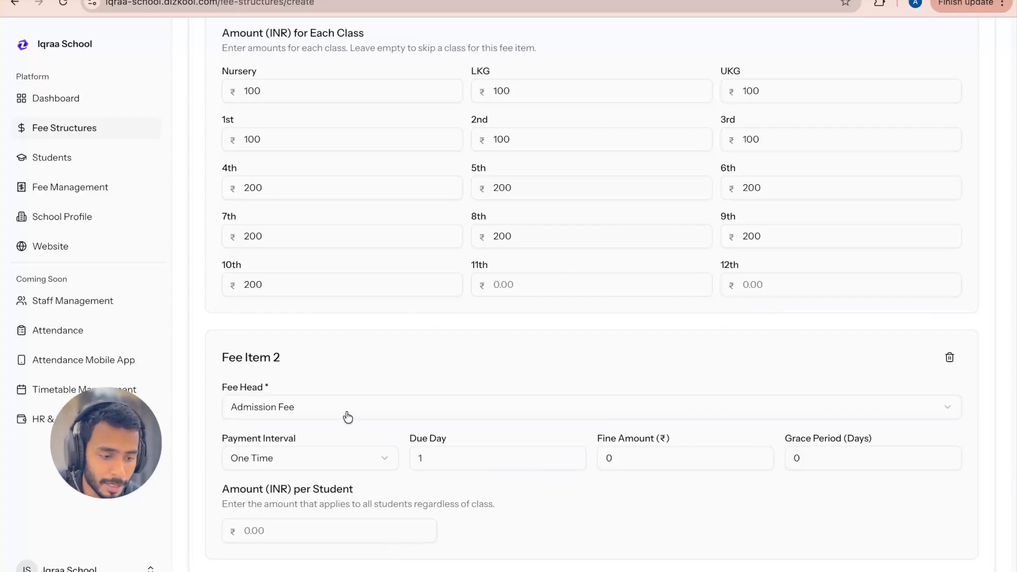
pyautogui.scroll(-1, 534, 497)
pyautogui.click(310, 513)
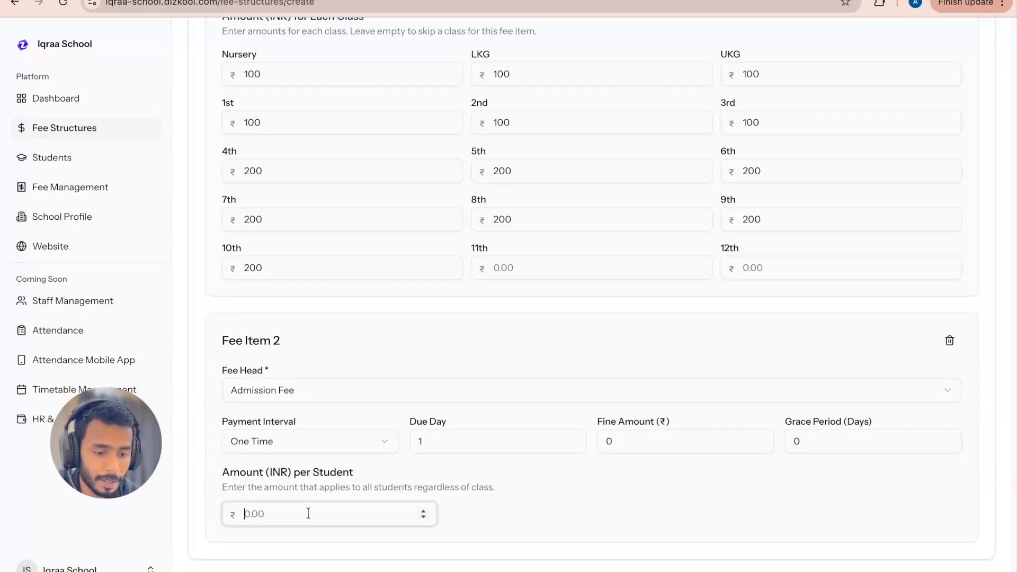
pyautogui.write('500')
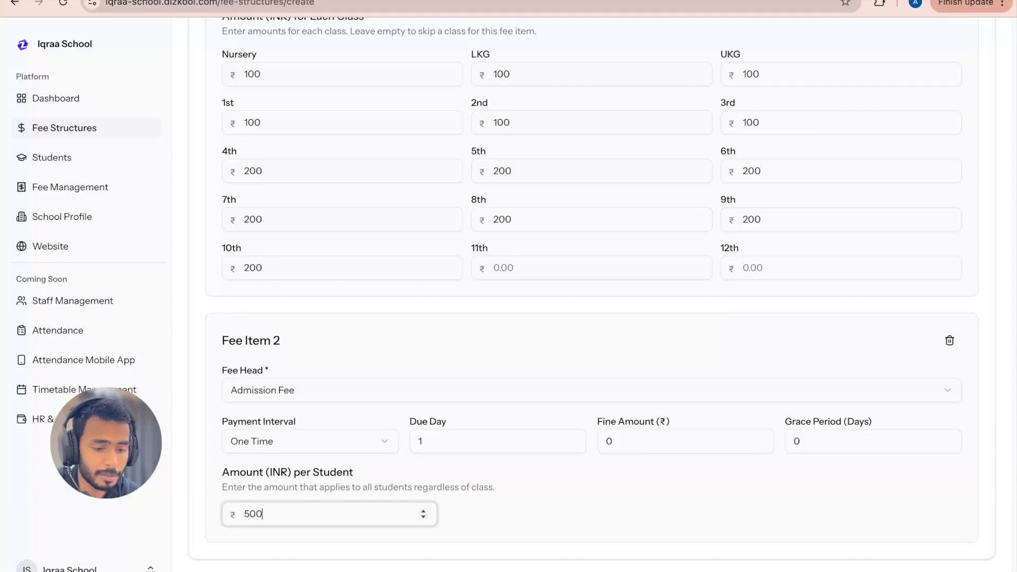
pyautogui.click(453, 502)
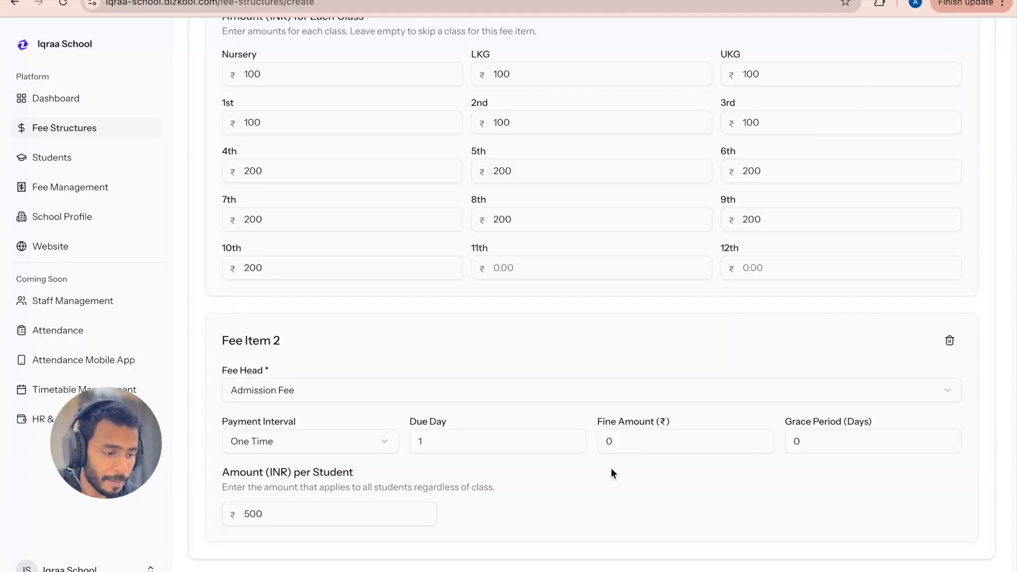
# Step: Add a third fee item and choose Examination Fee as its fee head
pyautogui.scroll(7, 611, 468)
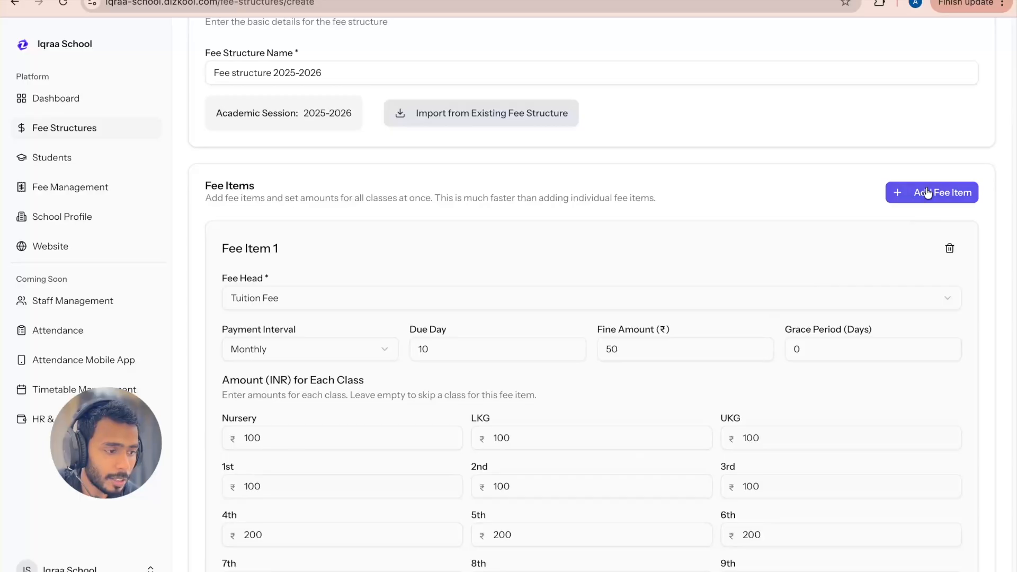
pyautogui.click(927, 192)
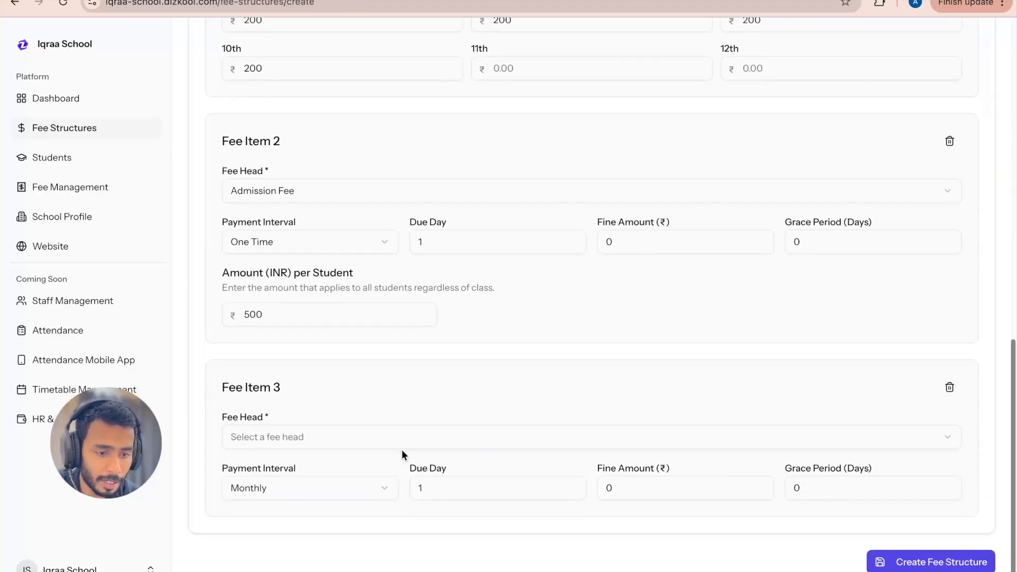
pyautogui.click(340, 438)
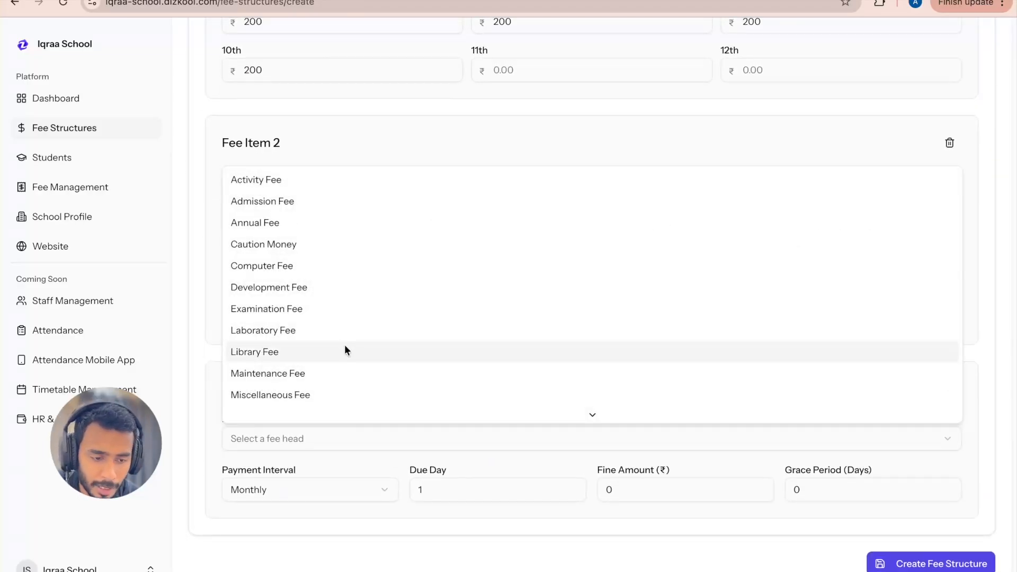
pyautogui.scroll(-1, 327, 266)
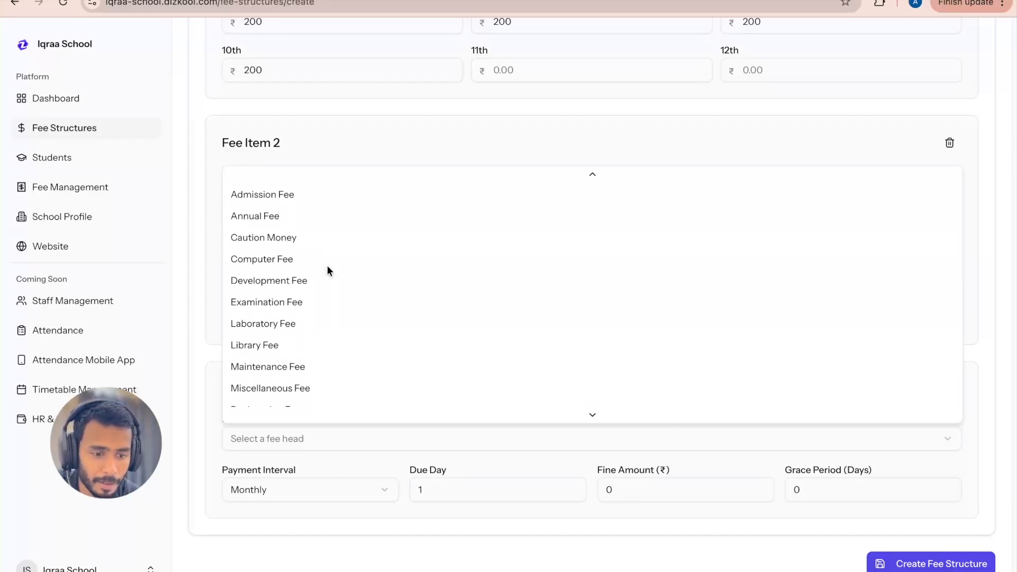
pyautogui.scroll(-3, 326, 265)
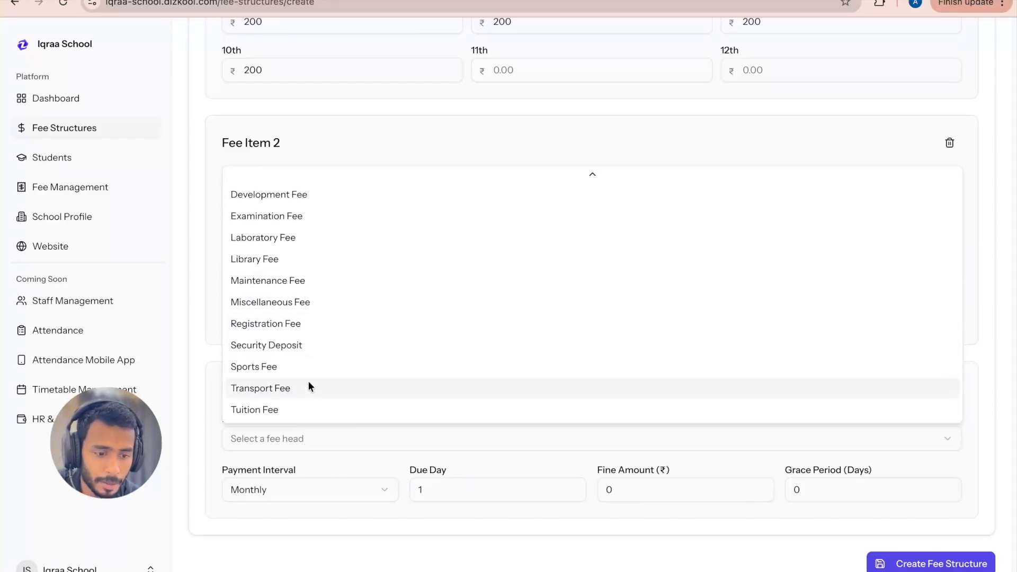
pyautogui.scroll(1, 308, 388)
pyautogui.scroll(-1, 308, 387)
pyautogui.scroll(5, 309, 388)
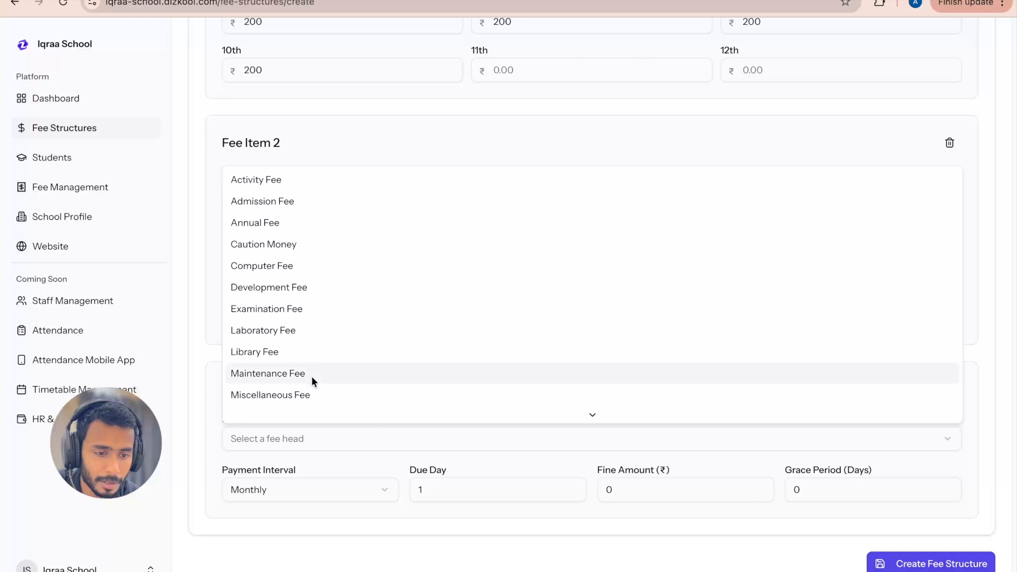
pyautogui.click(314, 308)
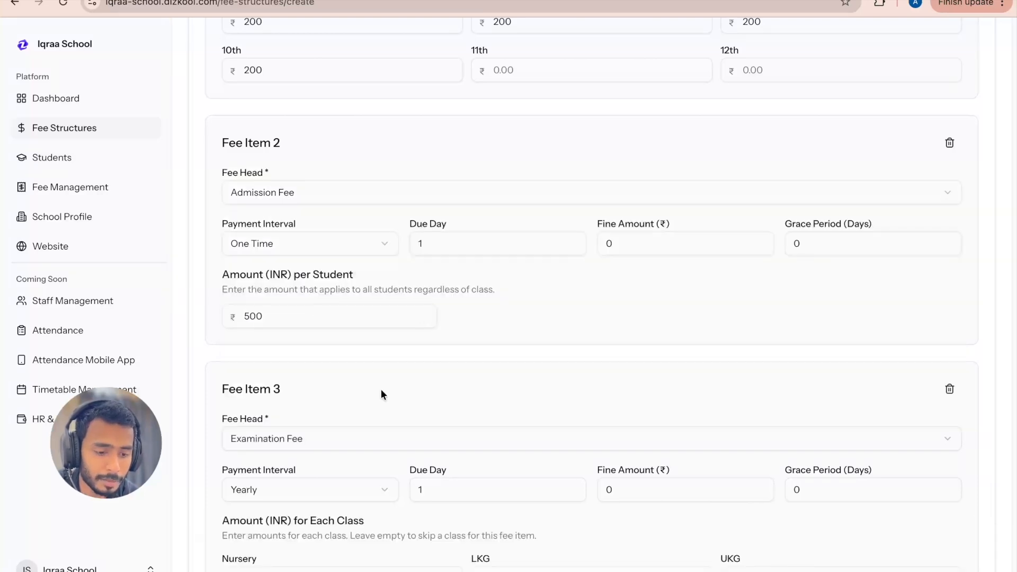
# Step: Set the examination fee's payment interval to Half Yearly
pyautogui.scroll(-3, 382, 395)
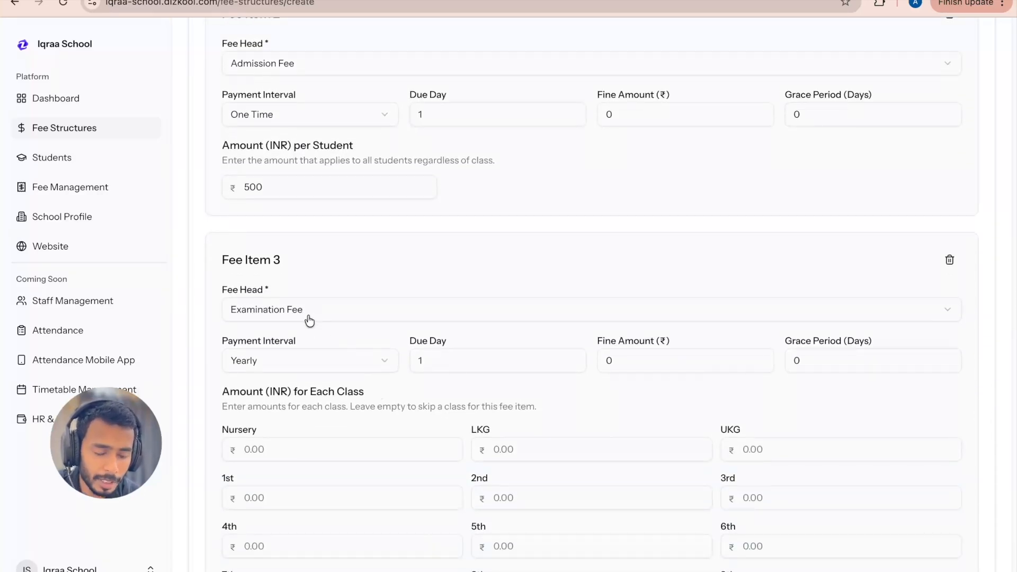
pyautogui.click(295, 362)
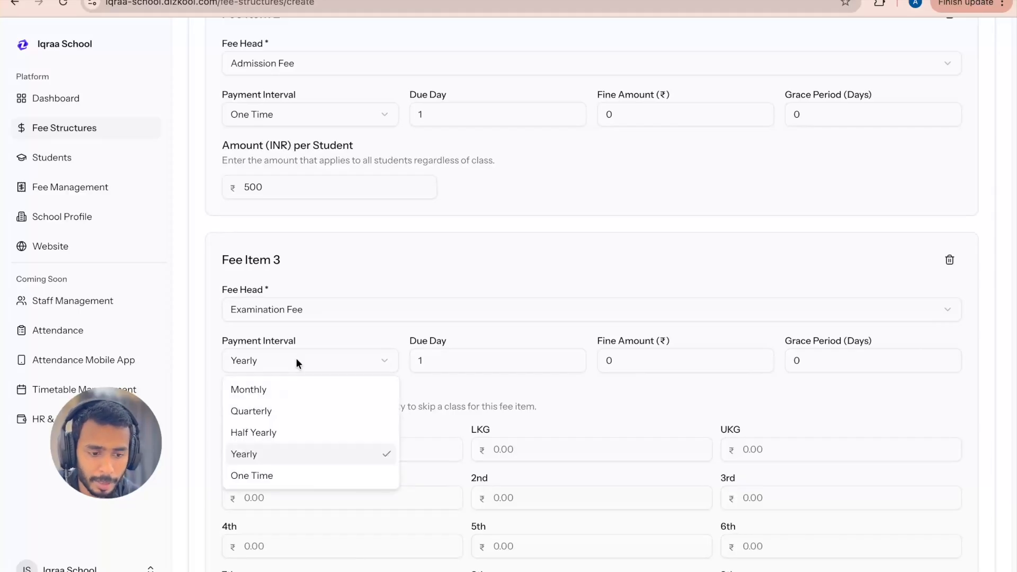
pyautogui.click(294, 360)
pyautogui.click(305, 363)
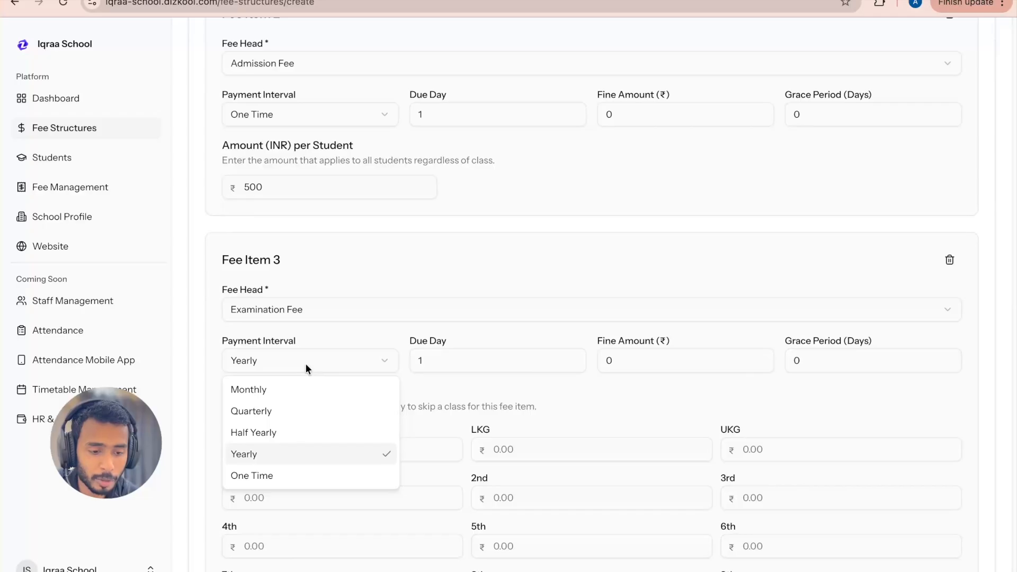
pyautogui.click(276, 431)
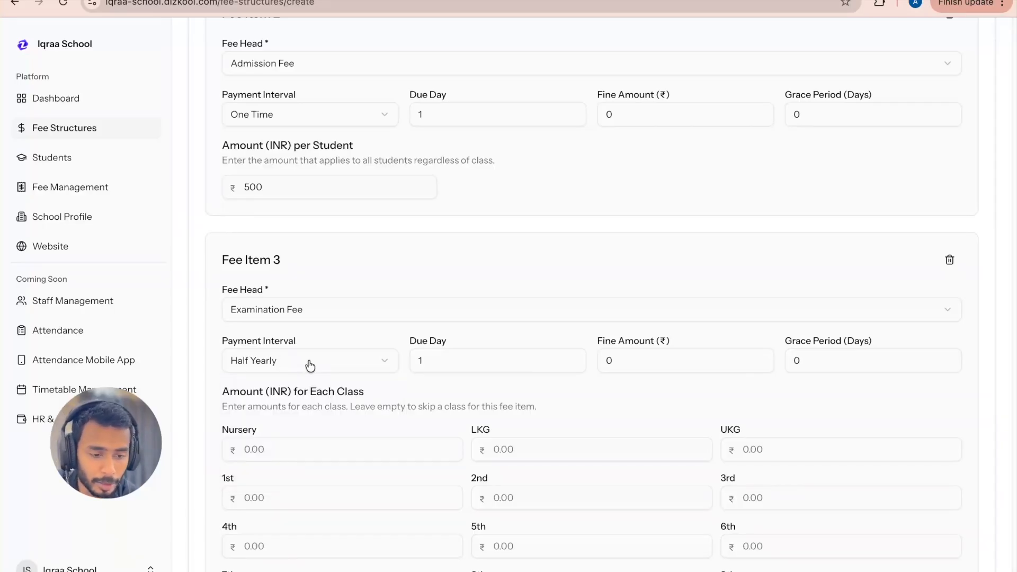
# Step: Set the examination fee amount to 200 for every class from Nursery to 10th
pyautogui.scroll(-1, 445, 371)
pyautogui.click(299, 445)
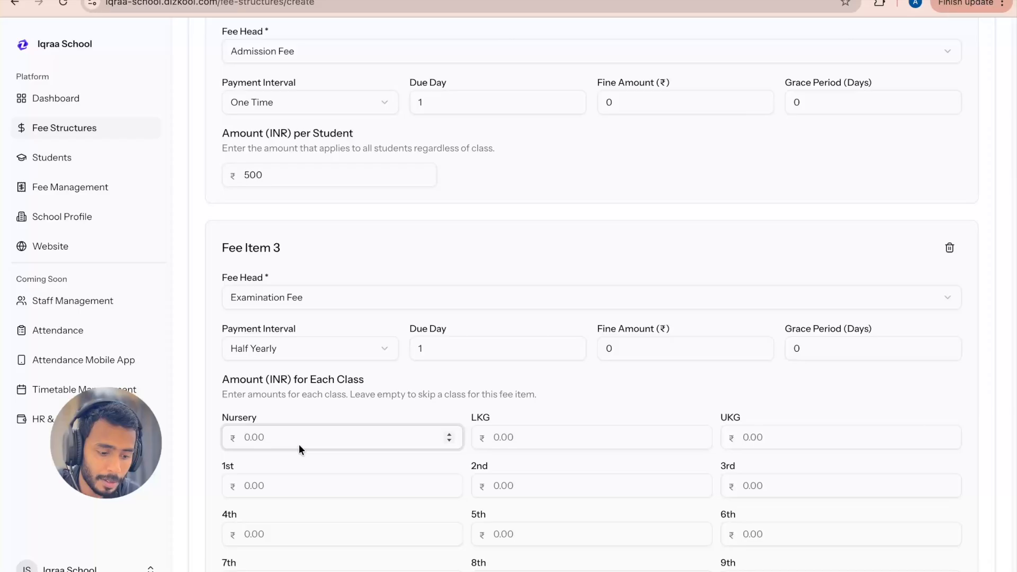
pyautogui.write('200')
pyautogui.hotkey('ctrl', 'a')
pyautogui.hotkey('ctrl', 'c')
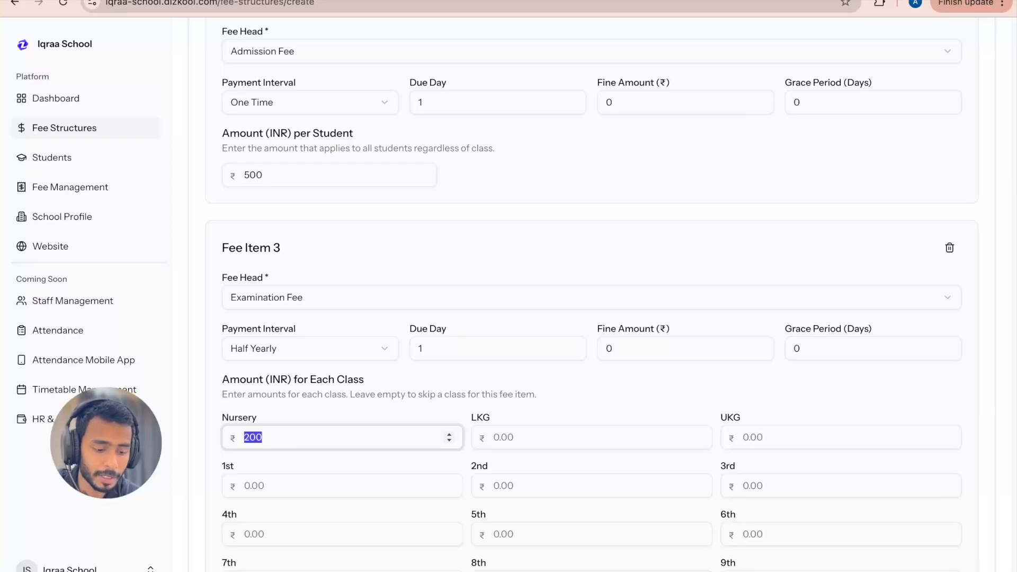
pyautogui.click(503, 444)
pyautogui.hotkey('ctrl', 'v')
pyautogui.click(765, 439)
pyautogui.hotkey('ctrl', 'v')
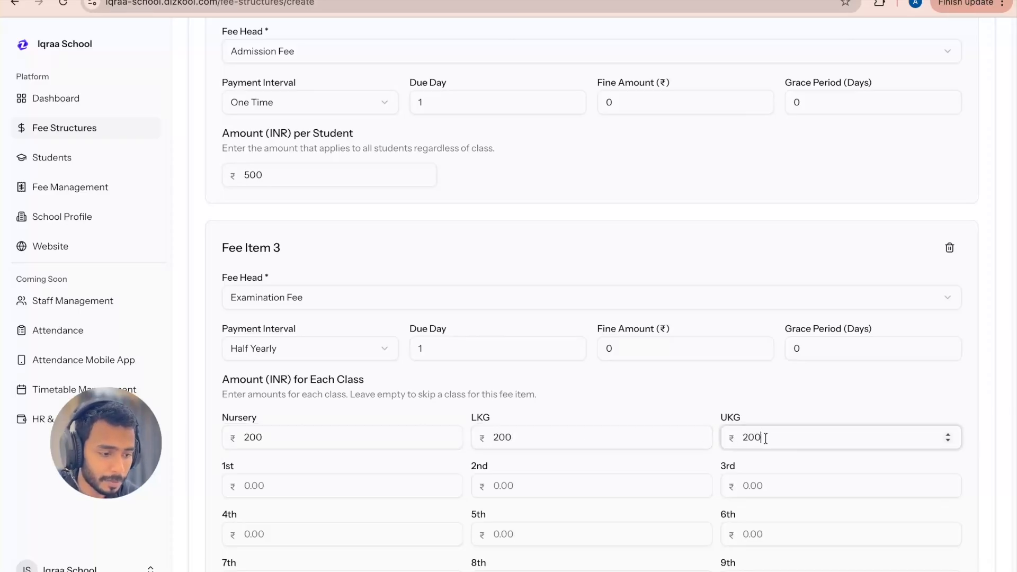
pyautogui.click(320, 484)
pyautogui.hotkey('ctrl', 'v')
pyautogui.click(528, 483)
pyautogui.hotkey('ctrl', 'v')
pyautogui.click(733, 486)
pyautogui.hotkey('ctrl', 'v')
pyautogui.scroll(-3, 614, 379)
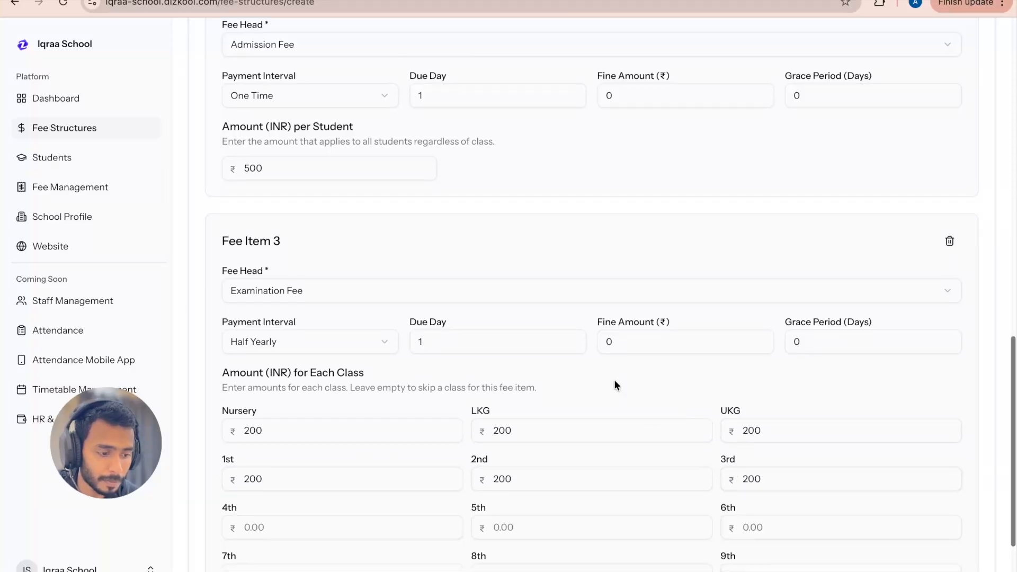
pyautogui.click(272, 391)
pyautogui.hotkey('ctrl', 'v')
pyautogui.click(521, 392)
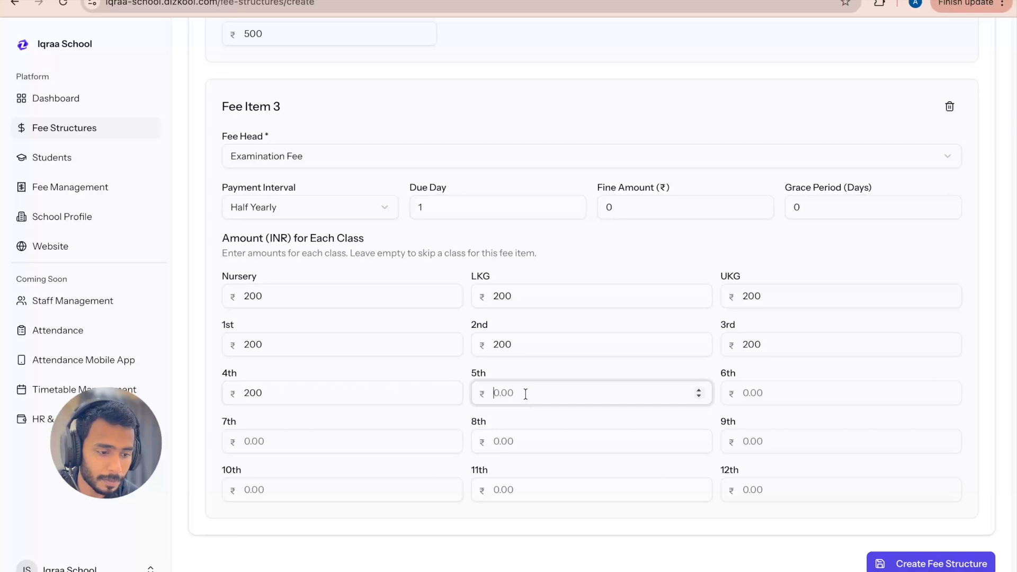
pyautogui.hotkey('ctrl', 'v')
pyautogui.click(773, 392)
pyautogui.hotkey('ctrl', 'v')
pyautogui.click(302, 444)
pyautogui.hotkey('ctrl', 'v')
pyautogui.click(514, 445)
pyautogui.hotkey('ctrl', 'v')
pyautogui.click(755, 438)
pyautogui.hotkey('ctrl', 'v')
pyautogui.click(359, 498)
pyautogui.hotkey('ctrl', 'v')
pyautogui.click(567, 239)
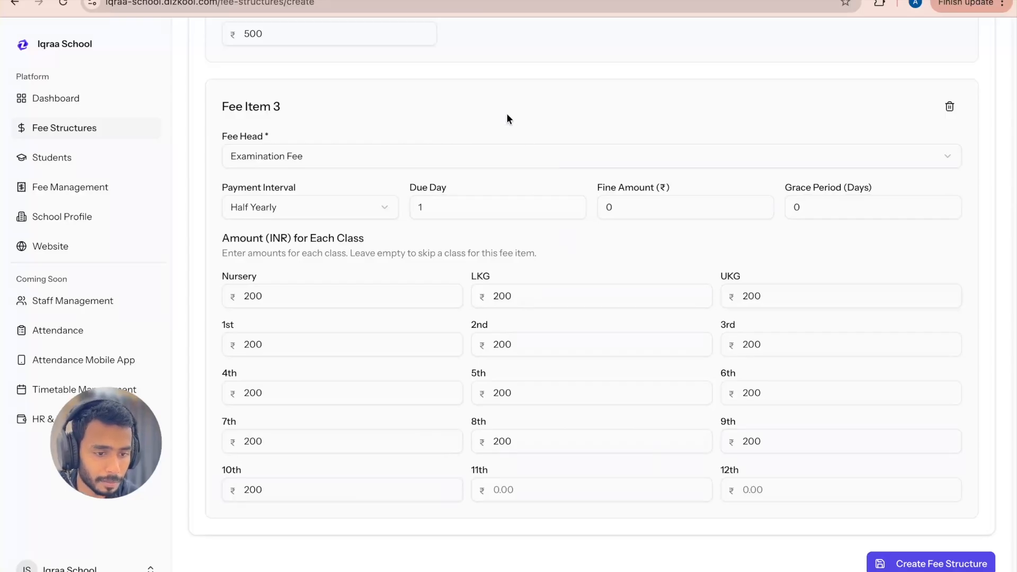
# Step: Add a fourth fee item and choose Transport Fee as its fee head
pyautogui.scroll(15, 506, 112)
pyautogui.click(931, 314)
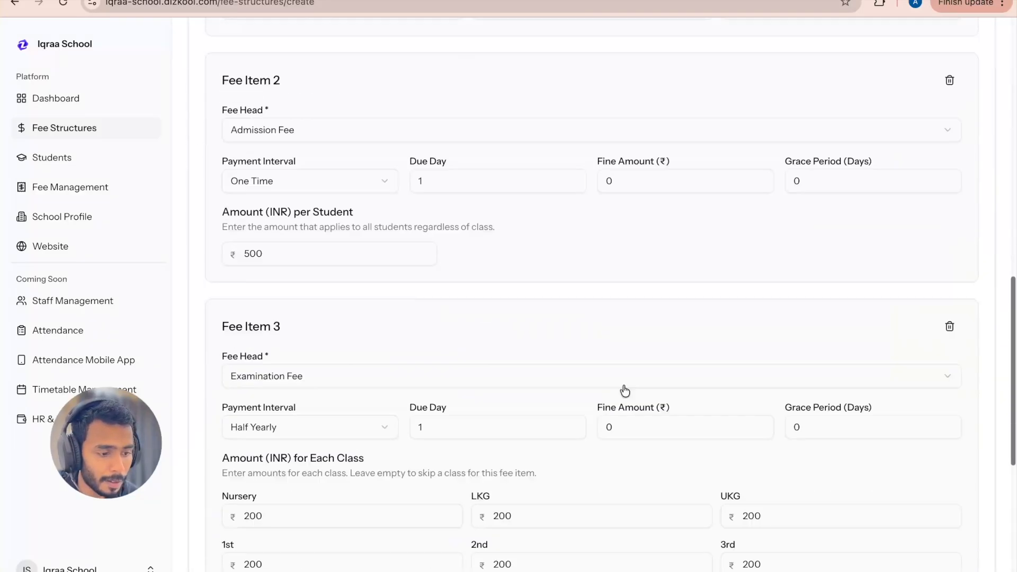
pyautogui.click(425, 437)
pyautogui.scroll(-3, 309, 355)
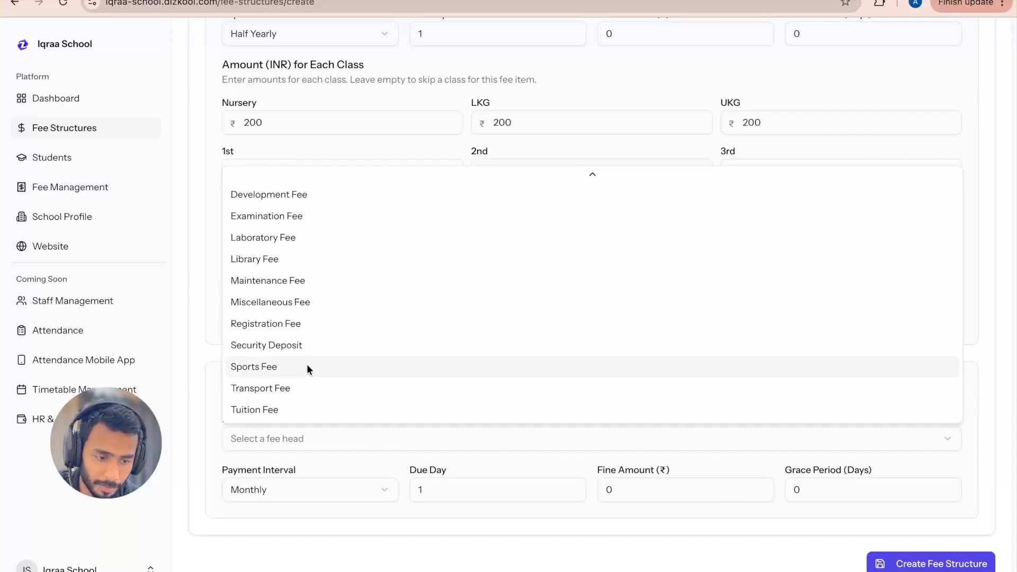
pyautogui.click(321, 389)
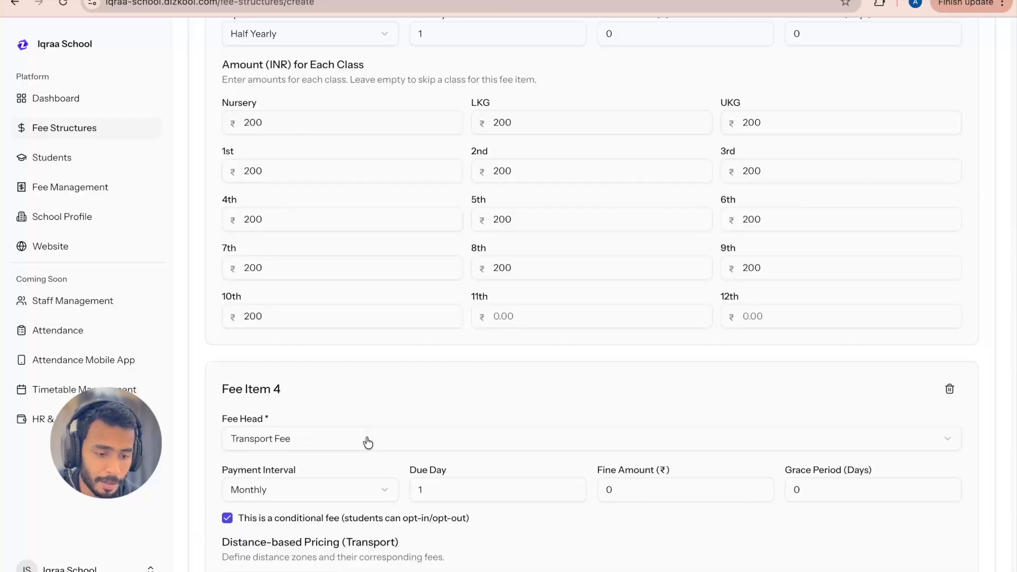
# Step: Add a blank distance zone to the transport fee's distance-based pricing
pyautogui.scroll(-2, 368, 444)
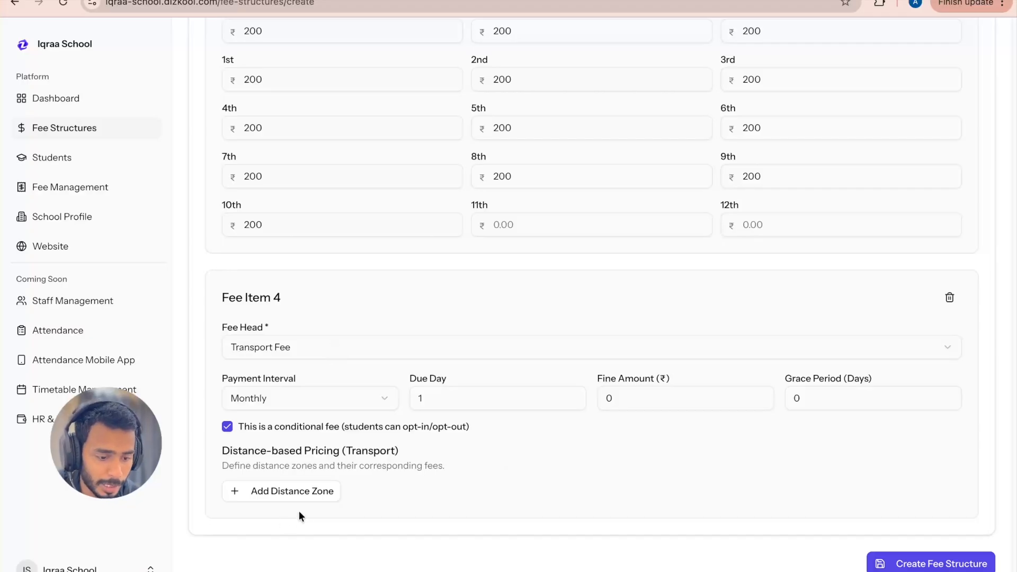
pyautogui.click(297, 490)
pyautogui.scroll(-2, 465, 434)
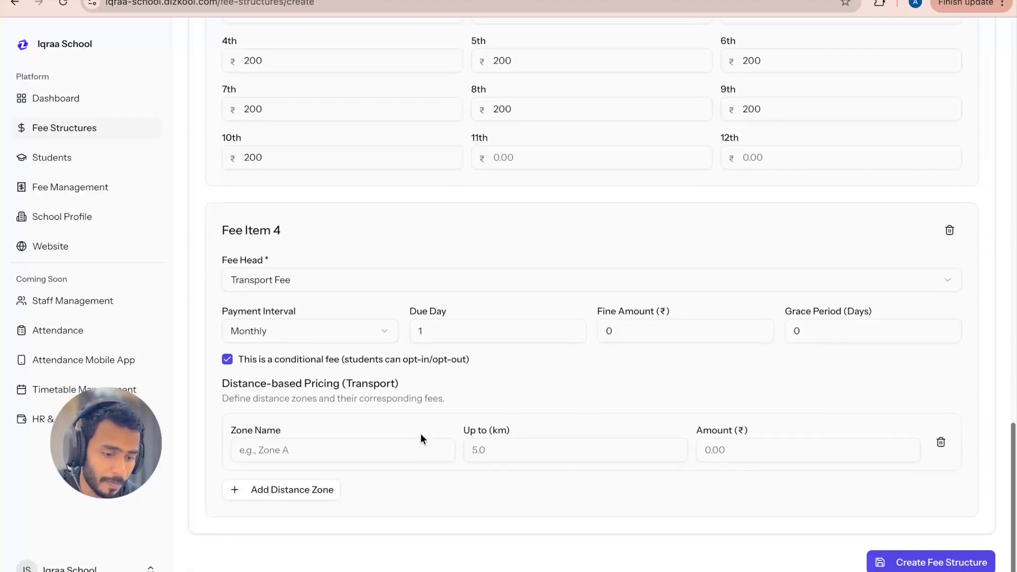
pyautogui.click(282, 451)
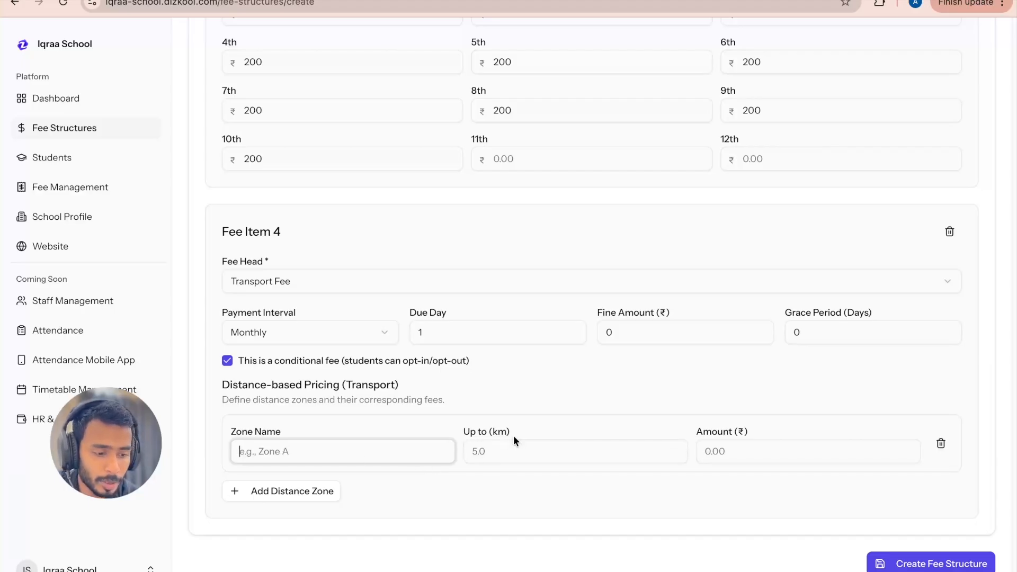
pyautogui.click(463, 429)
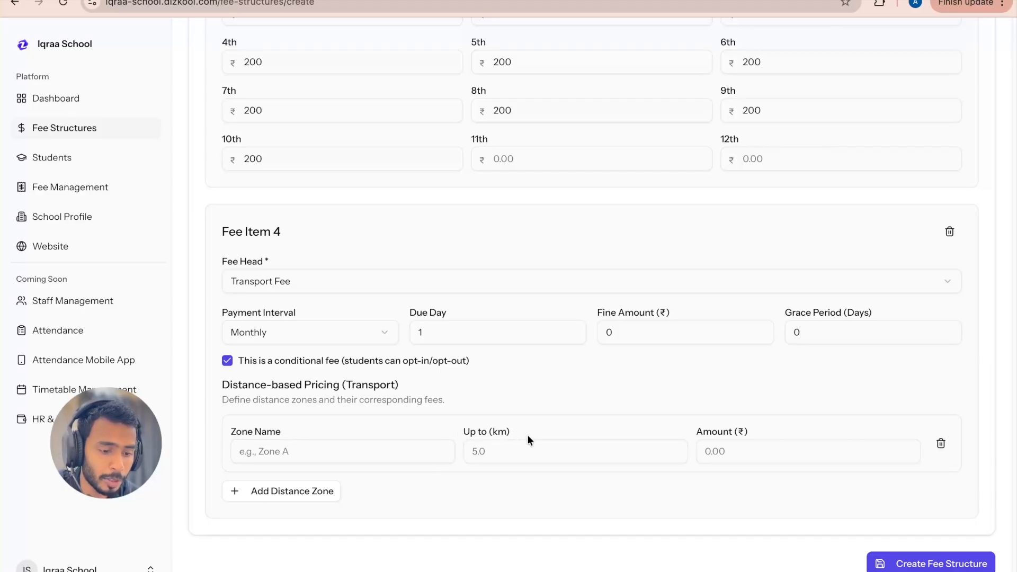
# Step: Fill in the first transport distance zone as "Upto 5km", up to 5 km, with an amount of 1000
pyautogui.doubleClick(352, 437)
pyautogui.click(305, 457)
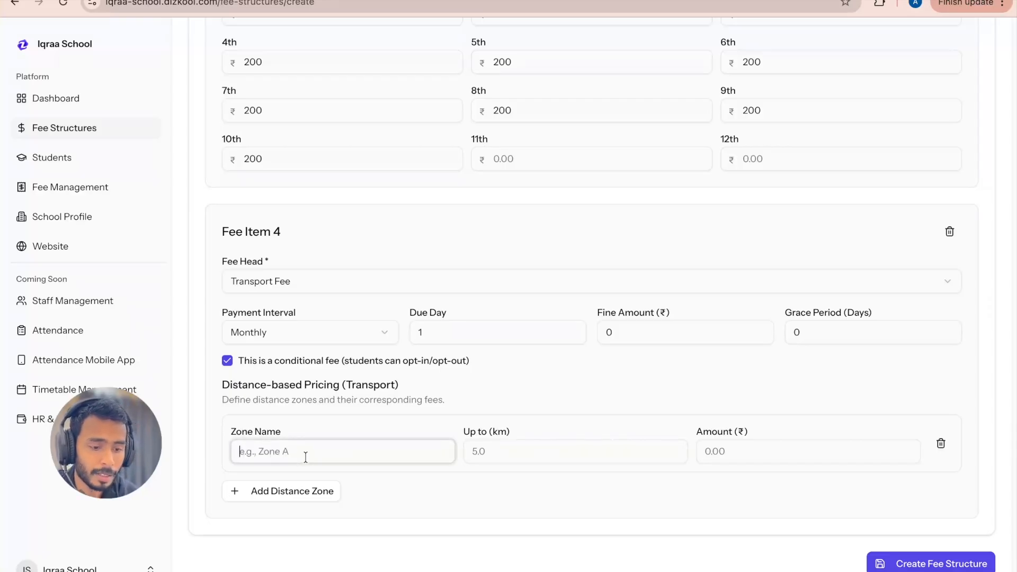
pyautogui.write('Uprom')
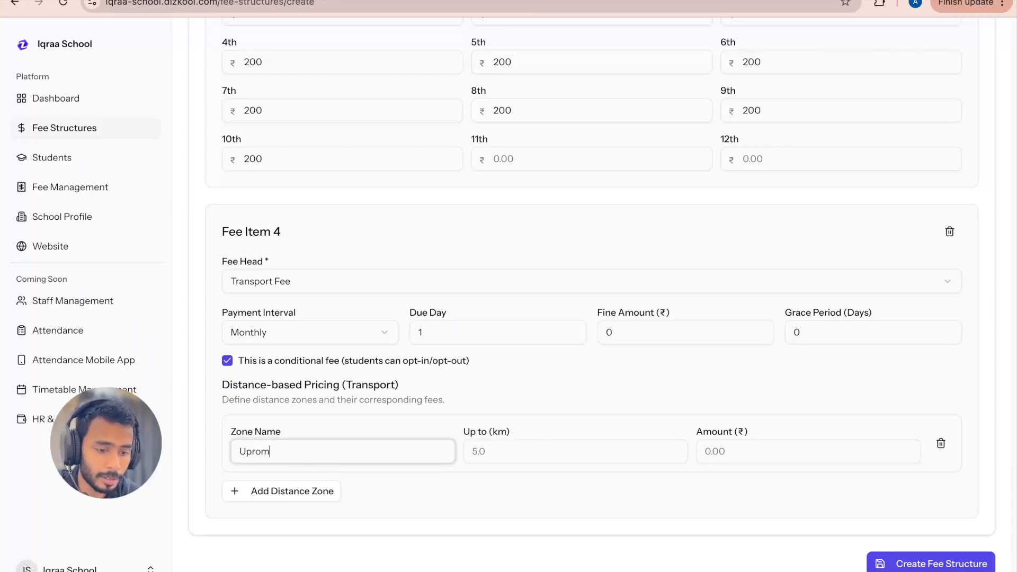
pyautogui.press('BackSpace')
pyautogui.write('om')
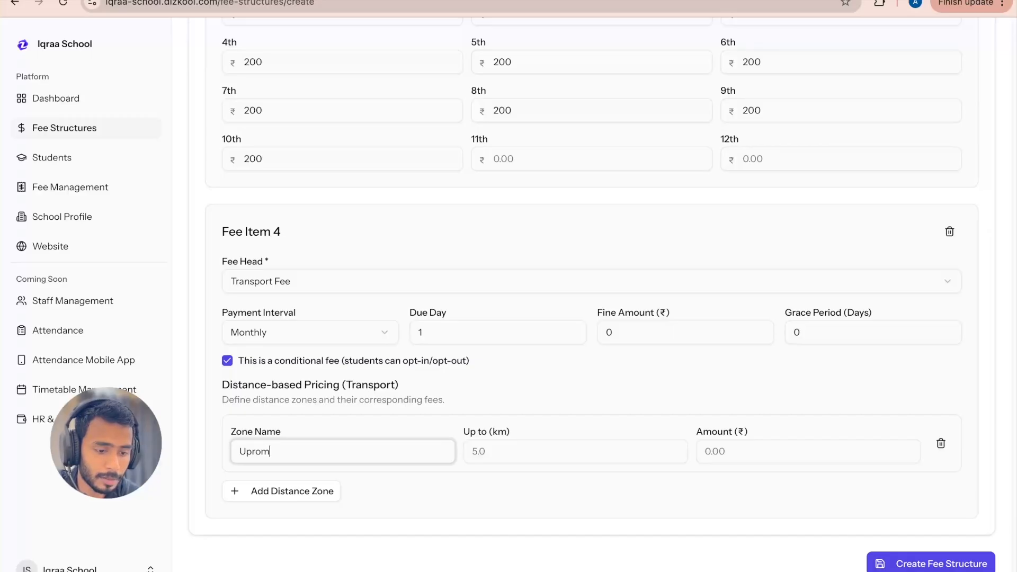
pyautogui.write('to 5k')
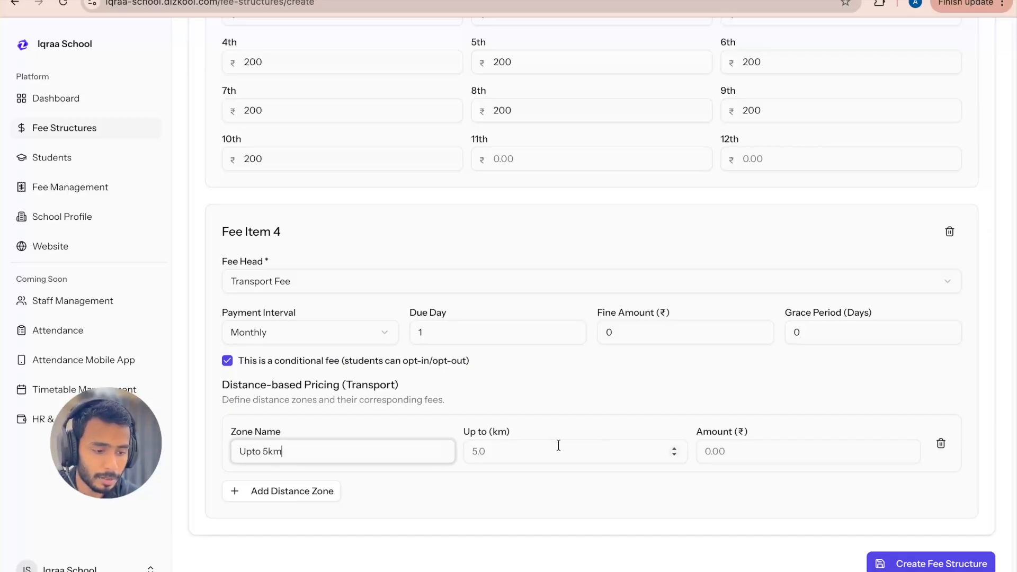
pyautogui.click(558, 445)
pyautogui.write('5')
pyautogui.click(725, 446)
pyautogui.write('1000')
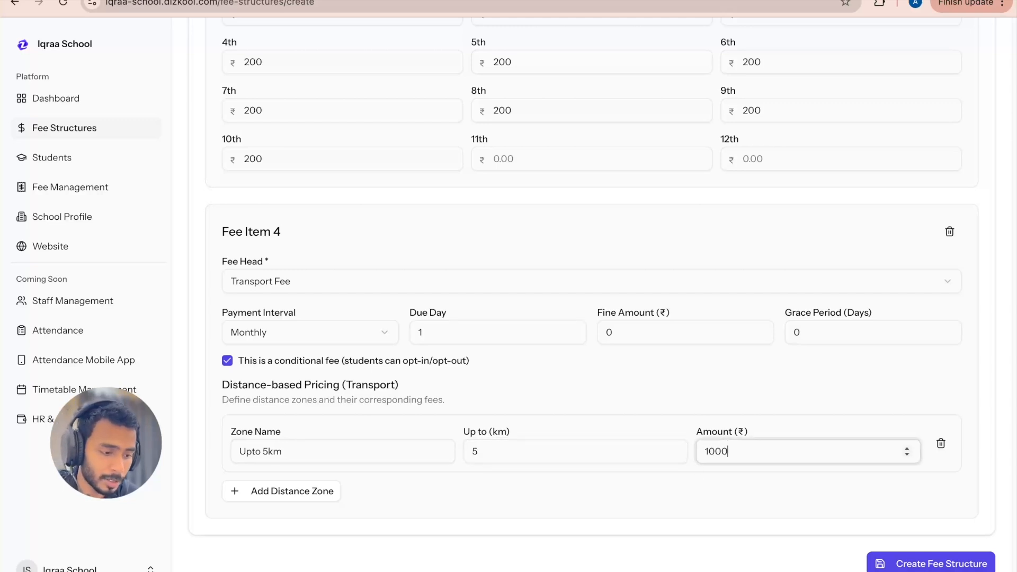
pyautogui.click(753, 509)
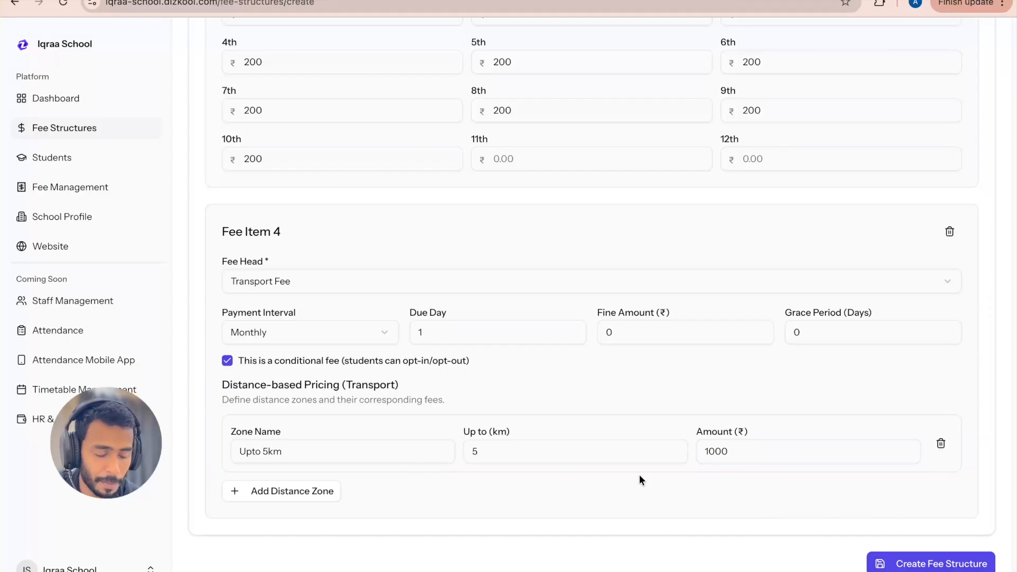
# Step: Add a second transport distance zone named "upto 10km", up to 10 km, with an amount of 1200
pyautogui.click(279, 491)
pyautogui.scroll(-1, 408, 500)
pyautogui.click(374, 491)
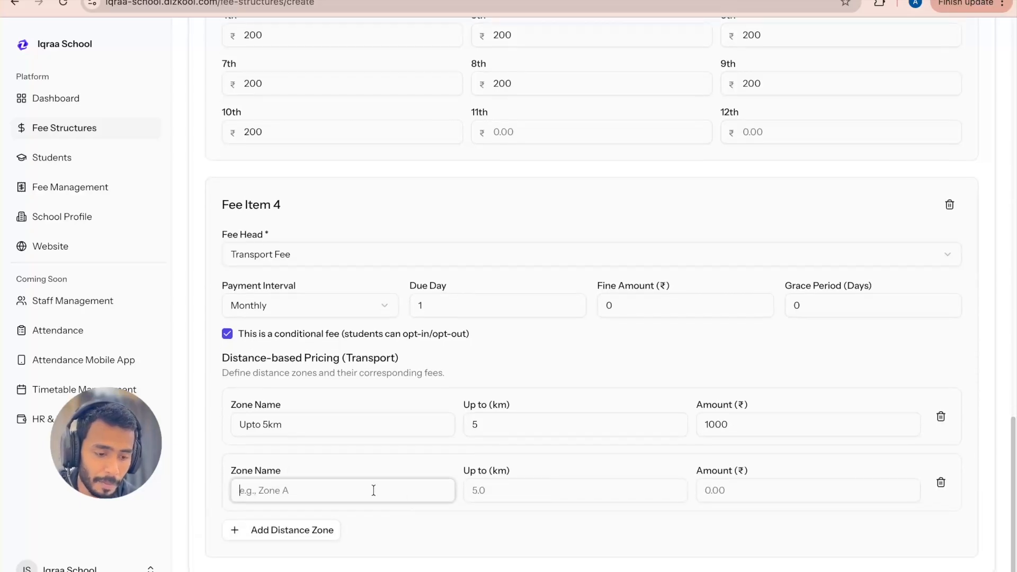
pyautogui.write('upto')
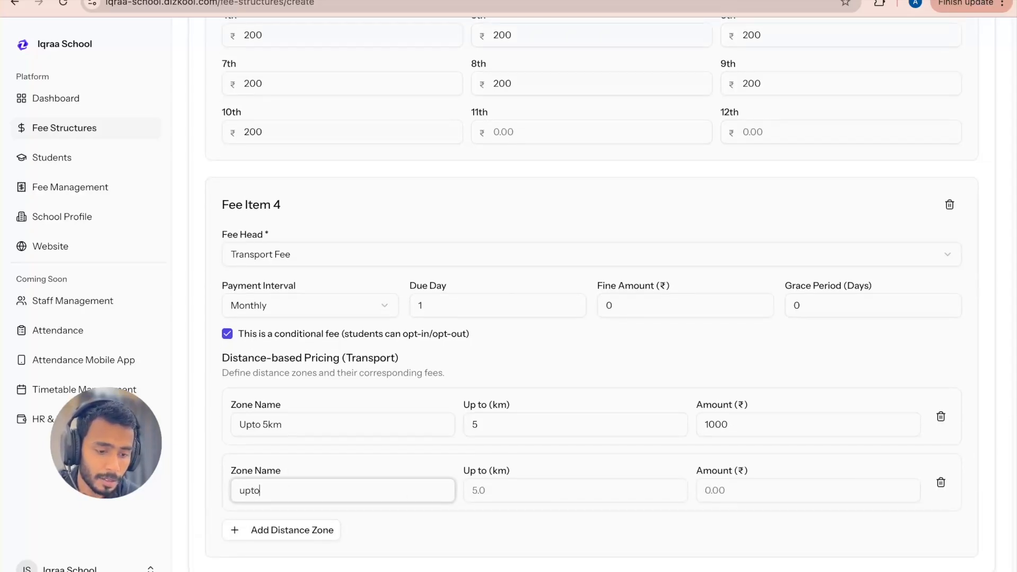
pyautogui.write(' 10km')
pyautogui.click(568, 485)
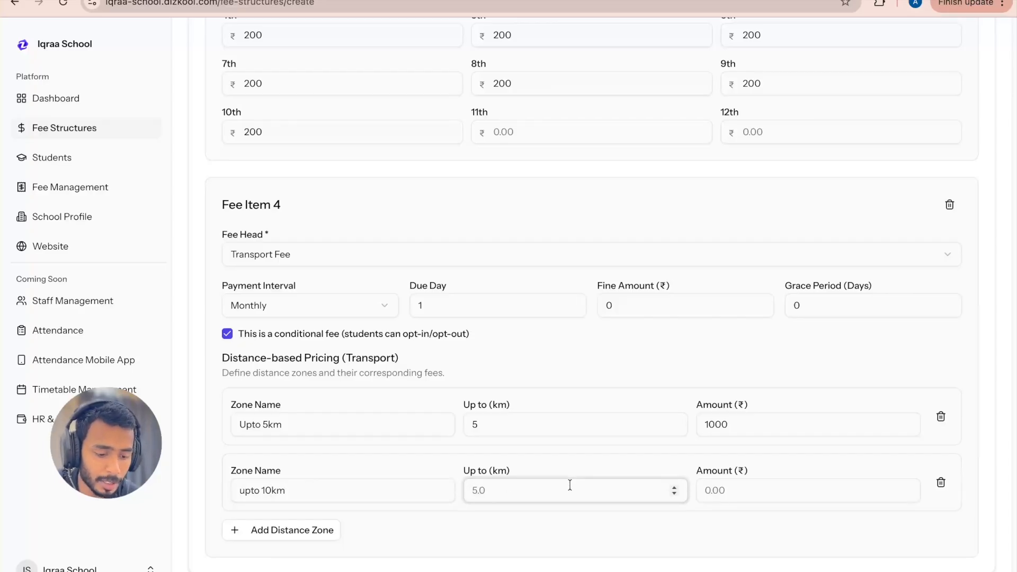
pyautogui.write('12')
pyautogui.press('BackSpace')
pyautogui.press('BackSpace')
pyautogui.write('10')
pyautogui.click(827, 490)
pyautogui.write('1200')
pyautogui.click(773, 525)
# Step: Add a third transport distance zone named "uptom 30 km", up to 30 km, with an amount of 1800
pyautogui.scroll(-1, 773, 525)
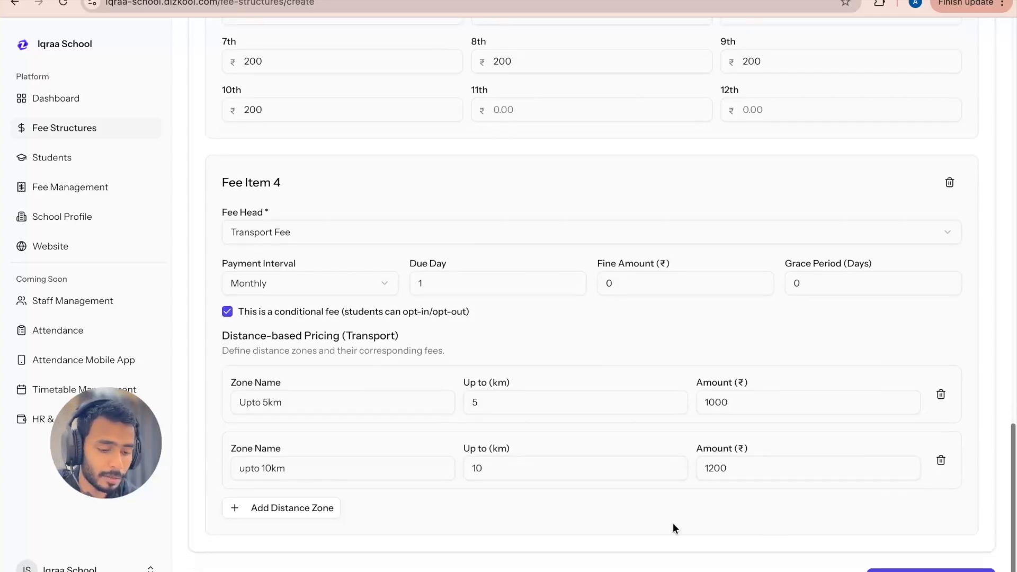
pyautogui.click(323, 508)
pyautogui.click(286, 535)
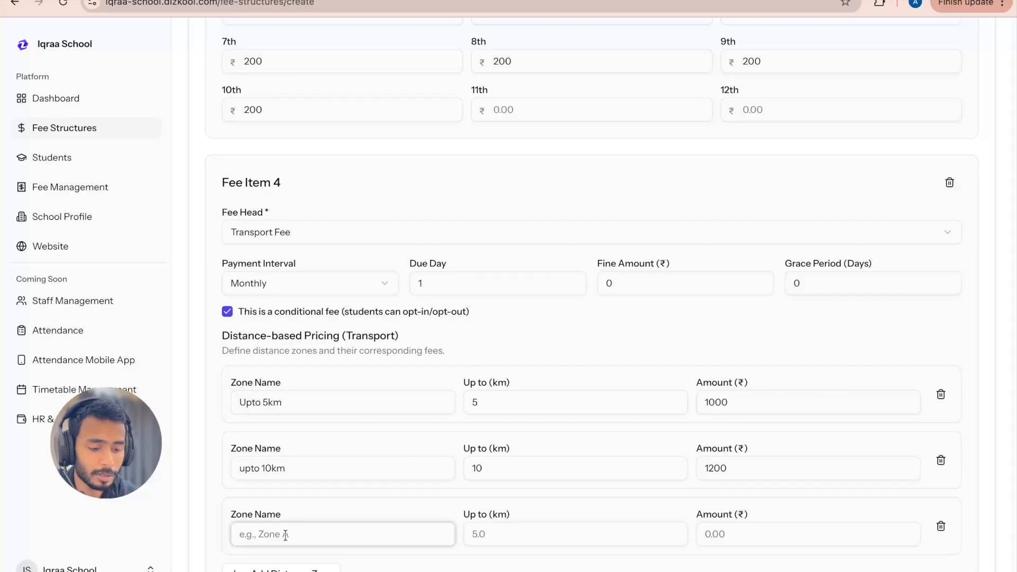
pyautogui.write('uptom')
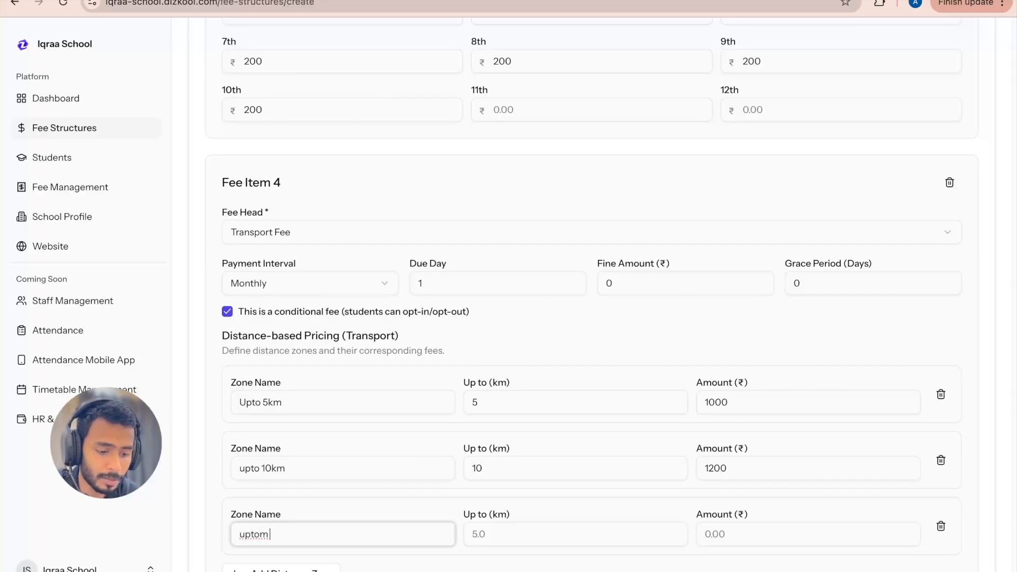
pyautogui.write(' 30 km')
pyautogui.click(513, 535)
pyautogui.write('30')
pyautogui.click(564, 512)
pyautogui.click(733, 533)
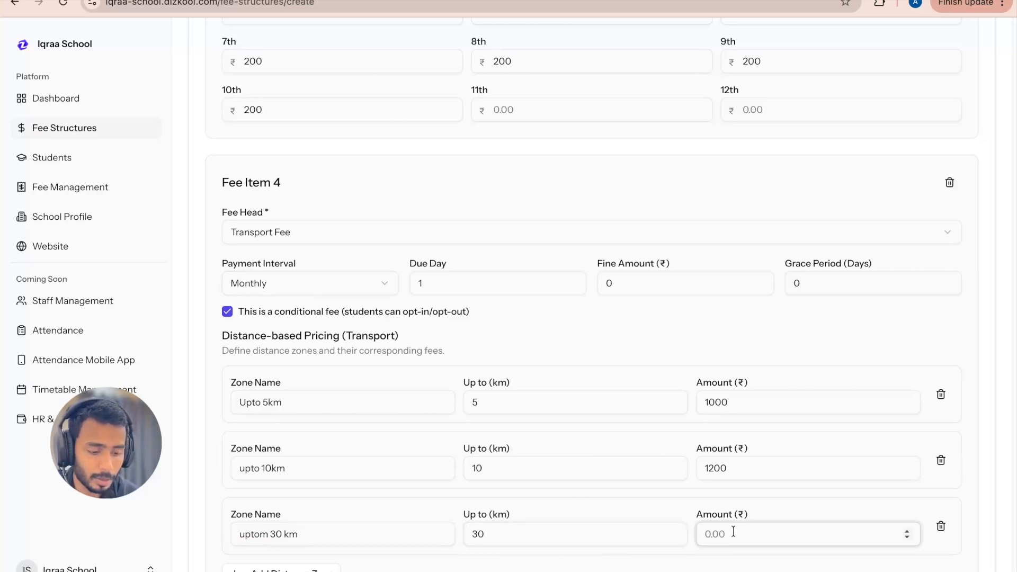
pyautogui.write('1800')
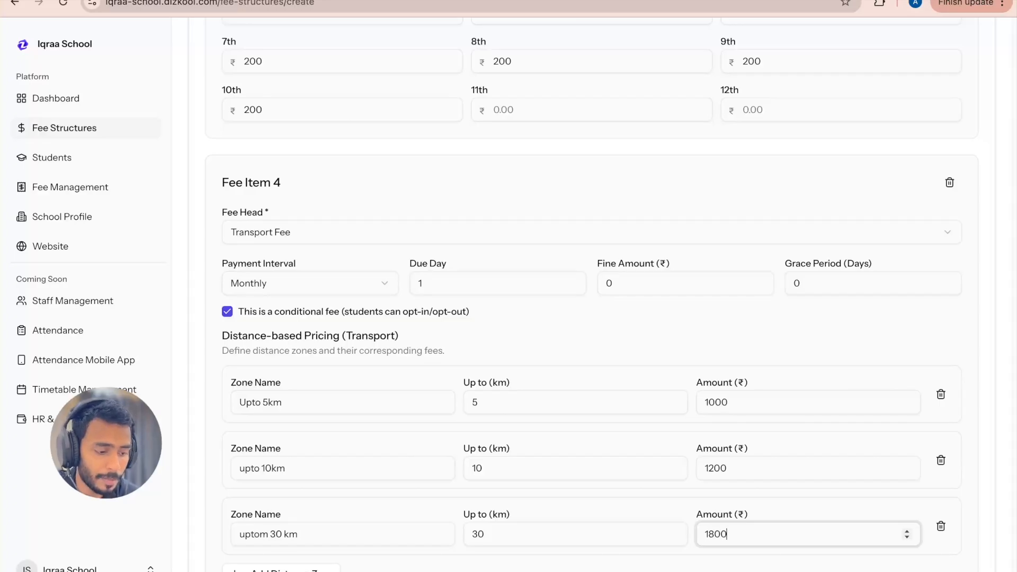
pyautogui.click(694, 502)
# Step: Check the four fee items and create the fee structure
pyautogui.scroll(-1, 615, 524)
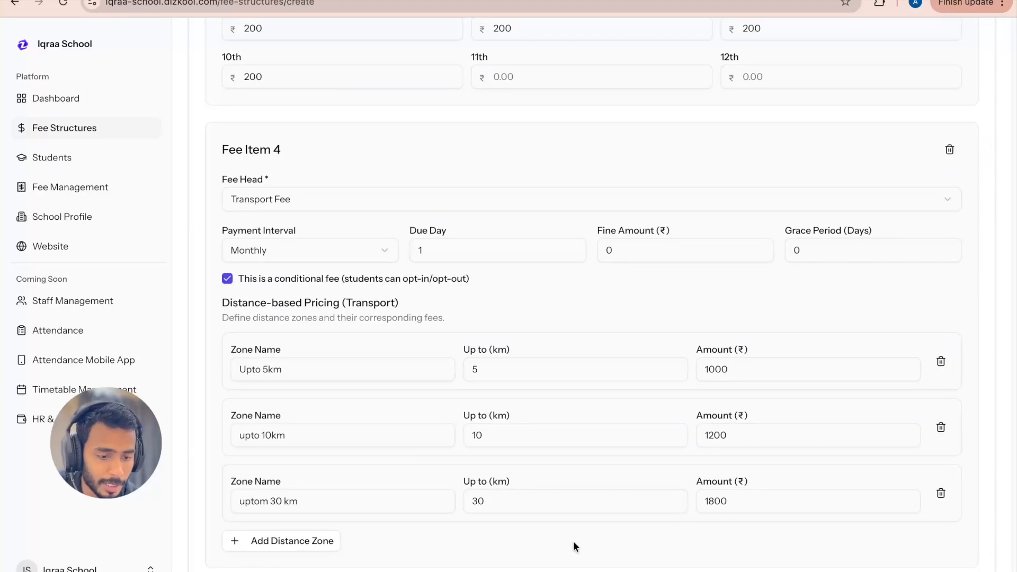
pyautogui.scroll(-1, 573, 541)
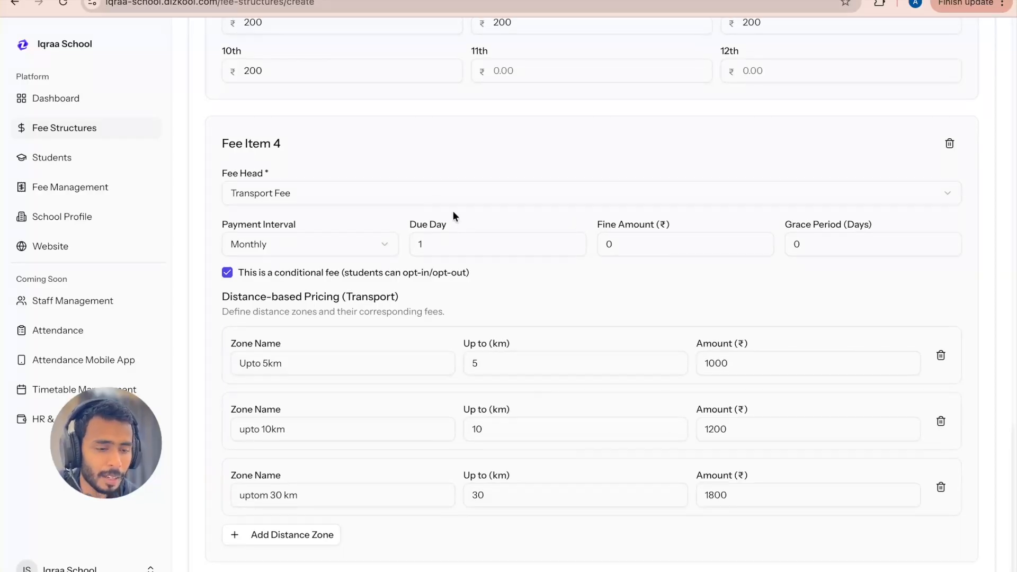
pyautogui.scroll(8, 300, 200)
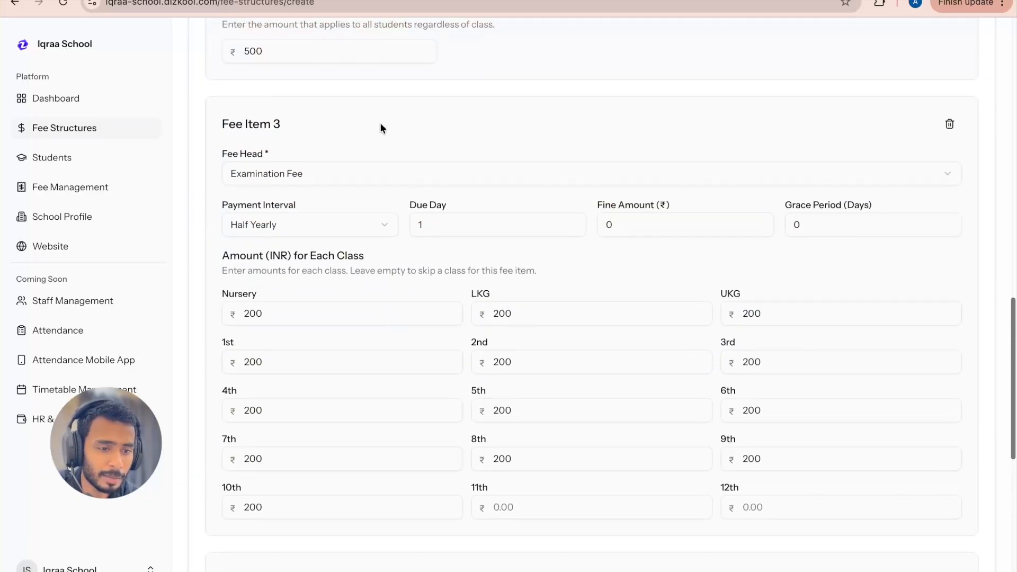
pyautogui.scroll(6, 389, 162)
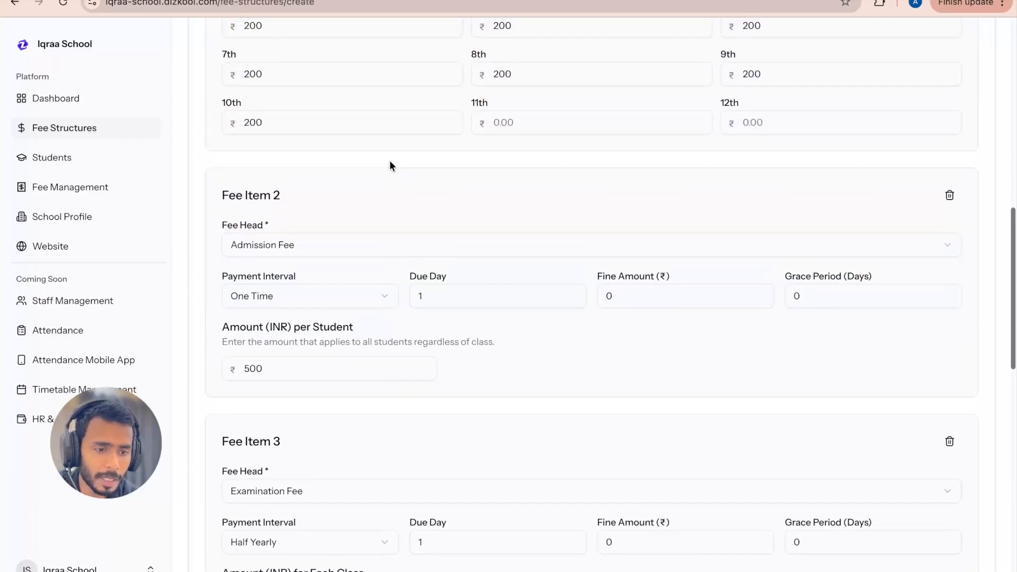
pyautogui.scroll(8, 386, 209)
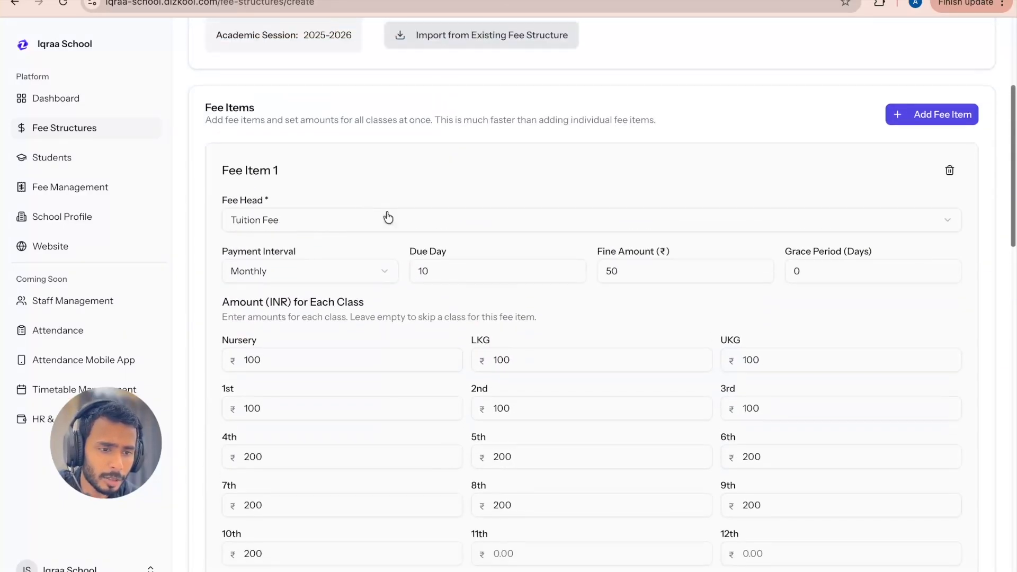
pyautogui.scroll(-1, 300, 222)
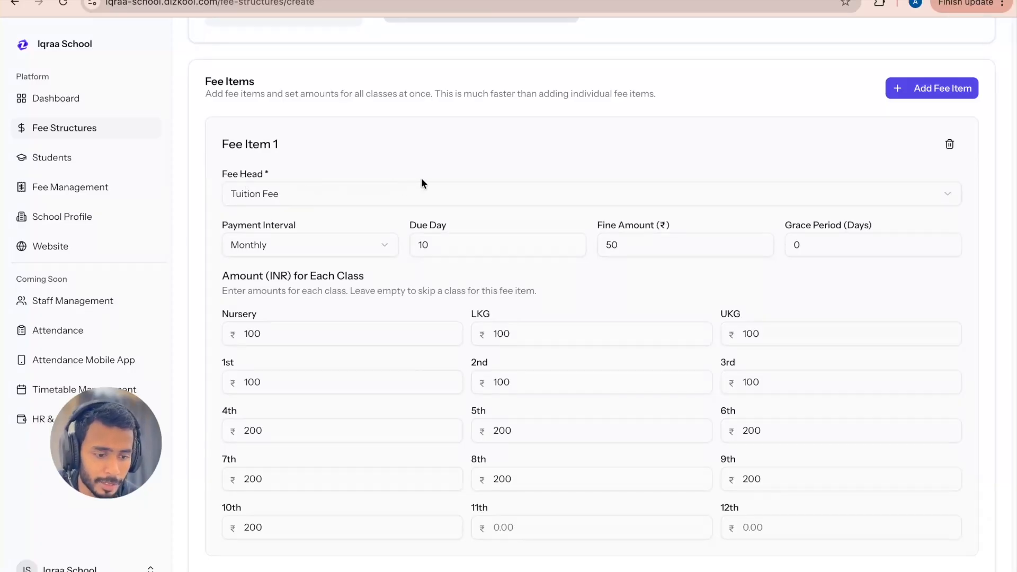
pyautogui.scroll(-20, 453, 329)
pyautogui.scroll(1, 453, 329)
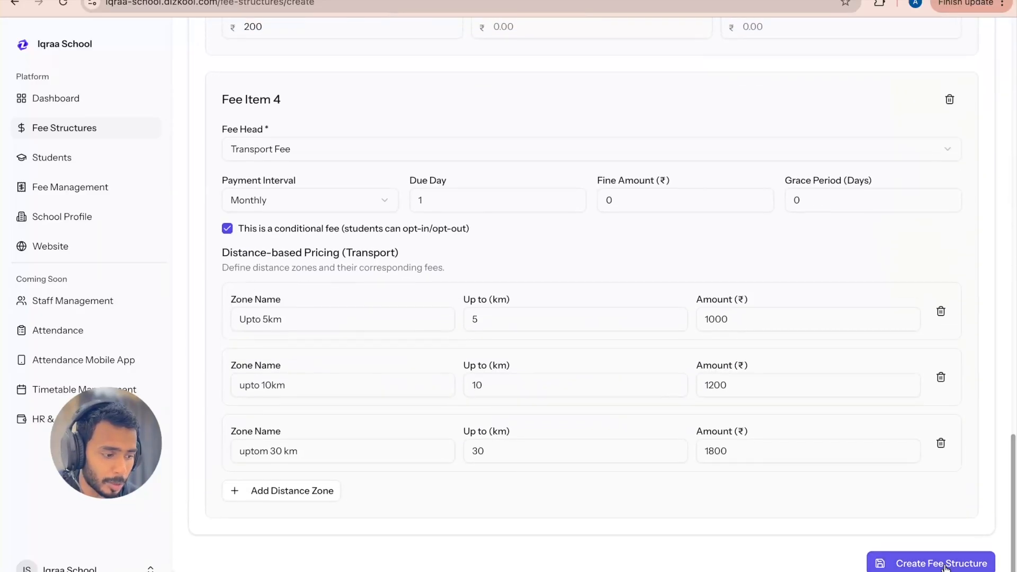
pyautogui.click(942, 564)
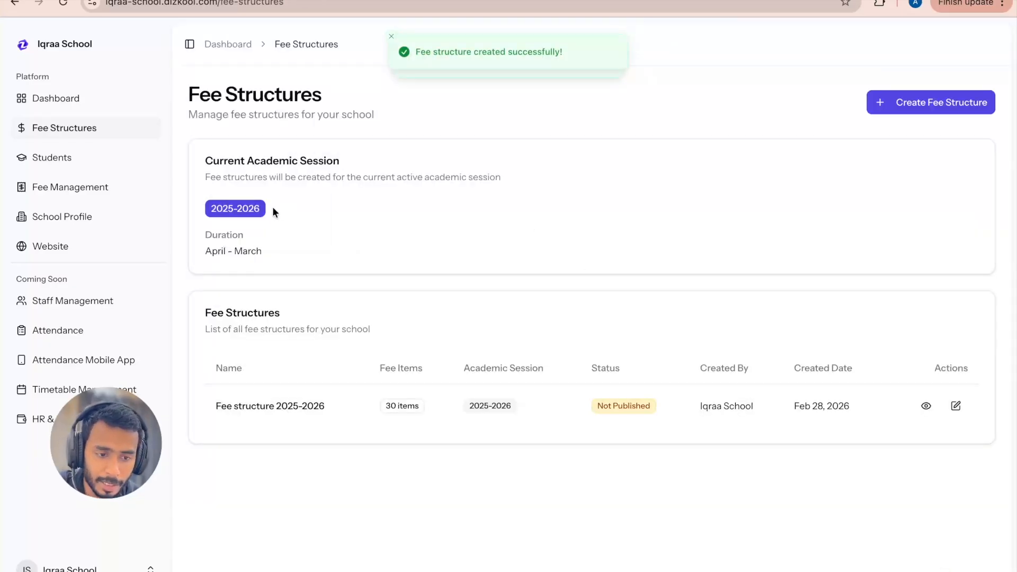
# Step: Open the details of Fee structure 2025-2026 and examine the fee heads, amounts and total for each class
pyautogui.moveTo(210, 407); pyautogui.dragTo(336, 409)
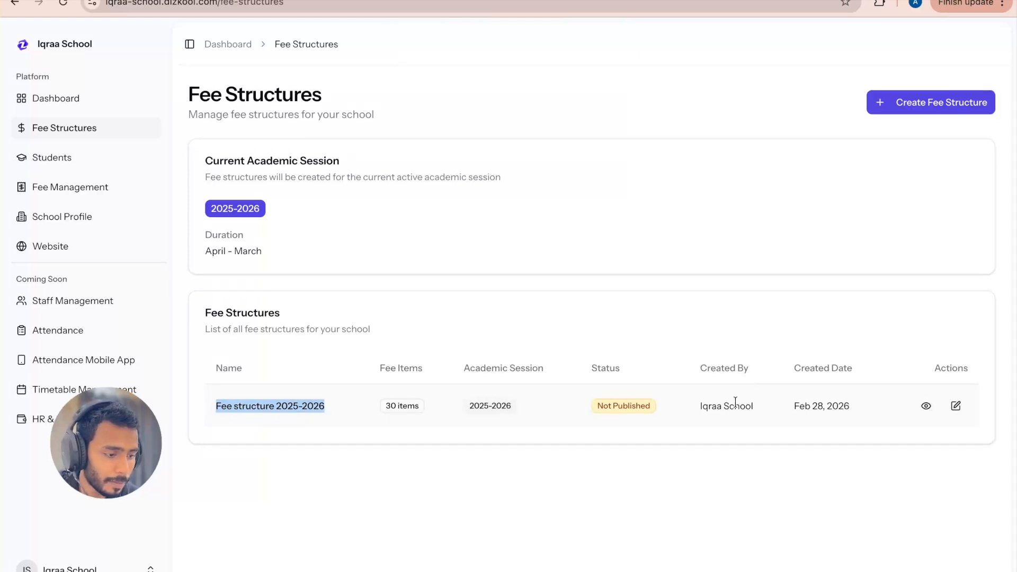
pyautogui.moveTo(597, 406); pyautogui.dragTo(681, 403)
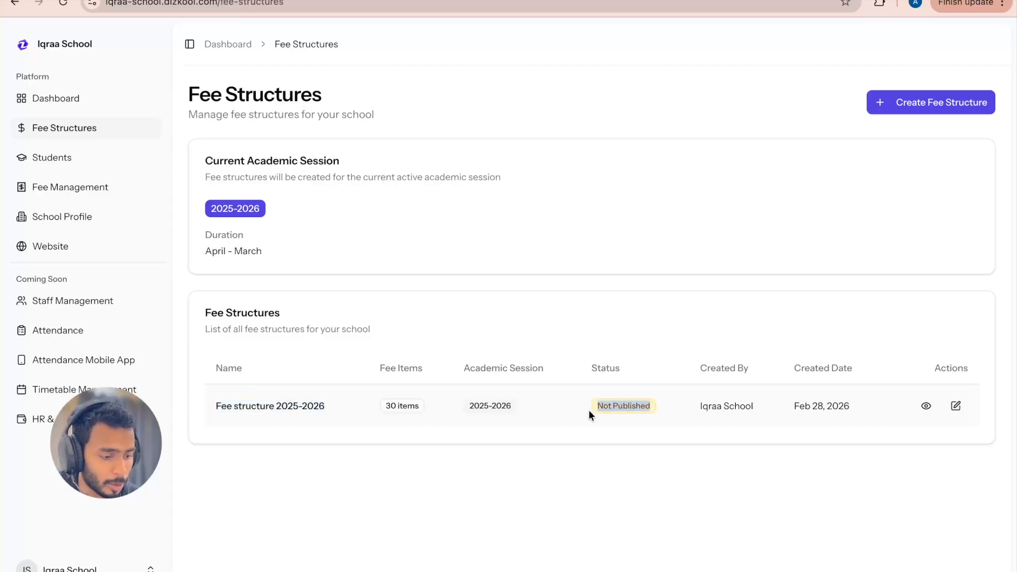
pyautogui.click(927, 407)
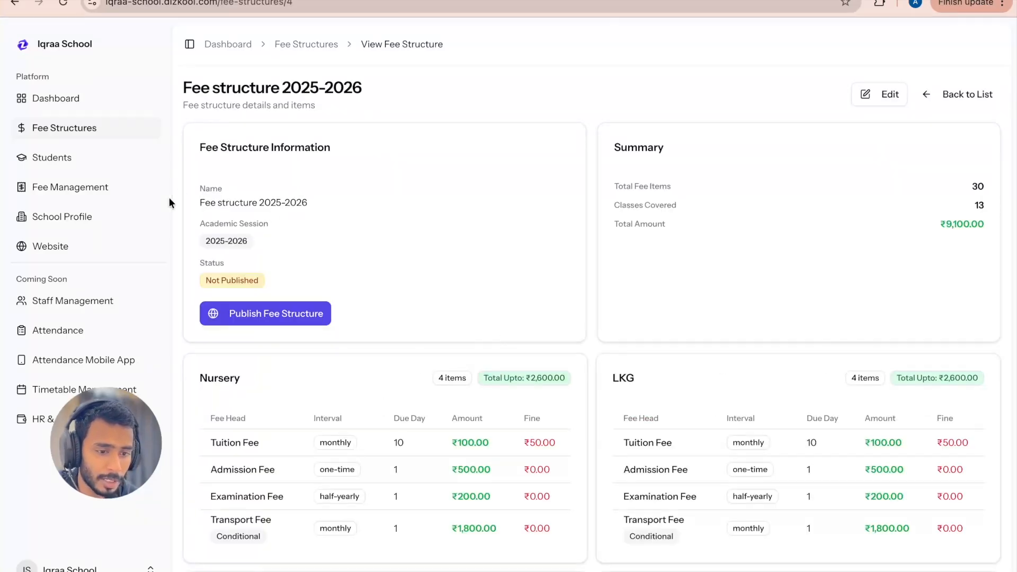
pyautogui.scroll(-1, 603, 183)
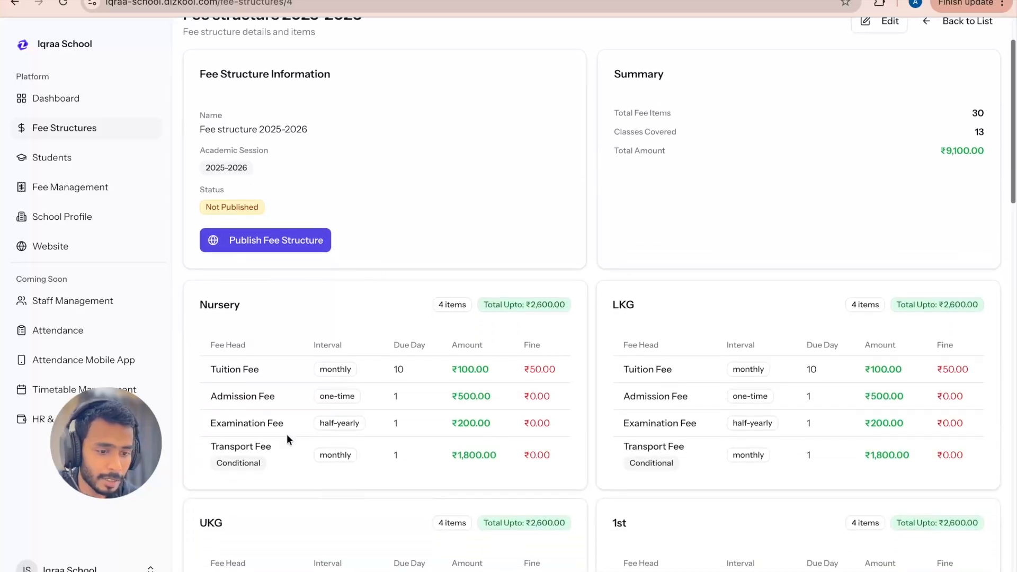
pyautogui.doubleClick(543, 303)
pyautogui.scroll(-1, 545, 342)
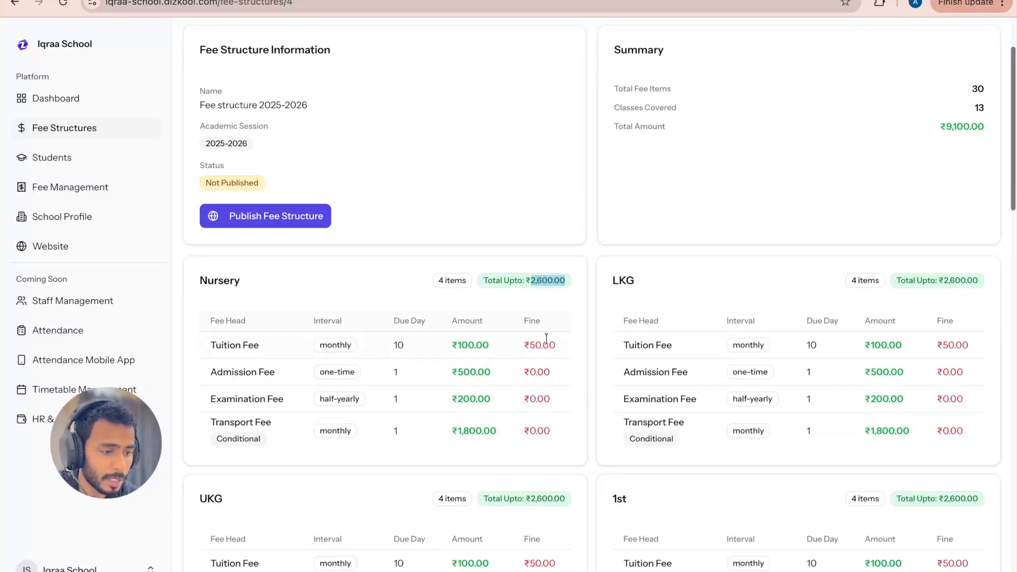
pyautogui.scroll(-3, 898, 299)
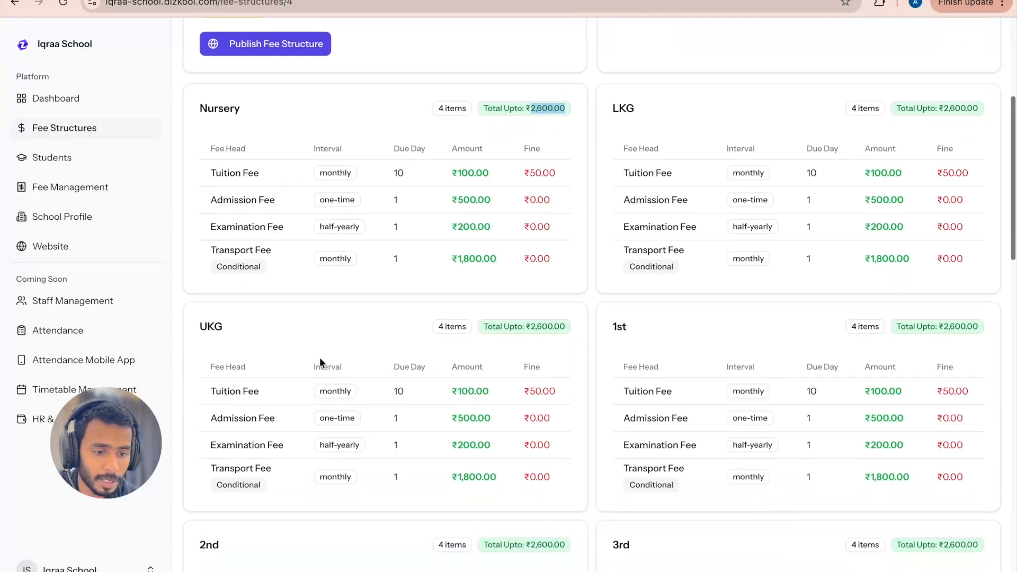
pyautogui.scroll(-1, 320, 363)
pyautogui.scroll(-20, 706, 308)
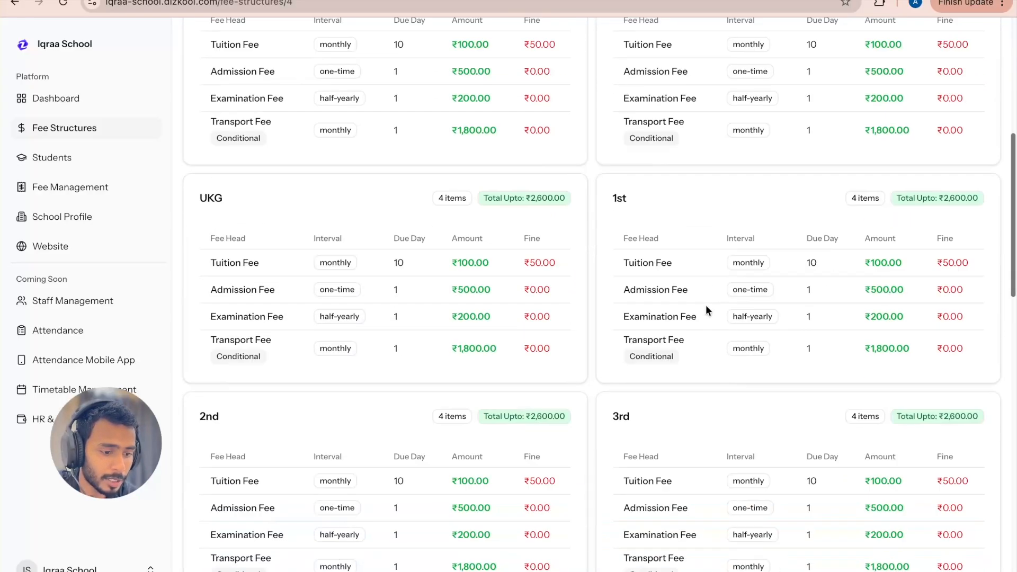
# Step: Publish Fee structure 2025-2026 and confirm the publication
pyautogui.scroll(20, 581, 301)
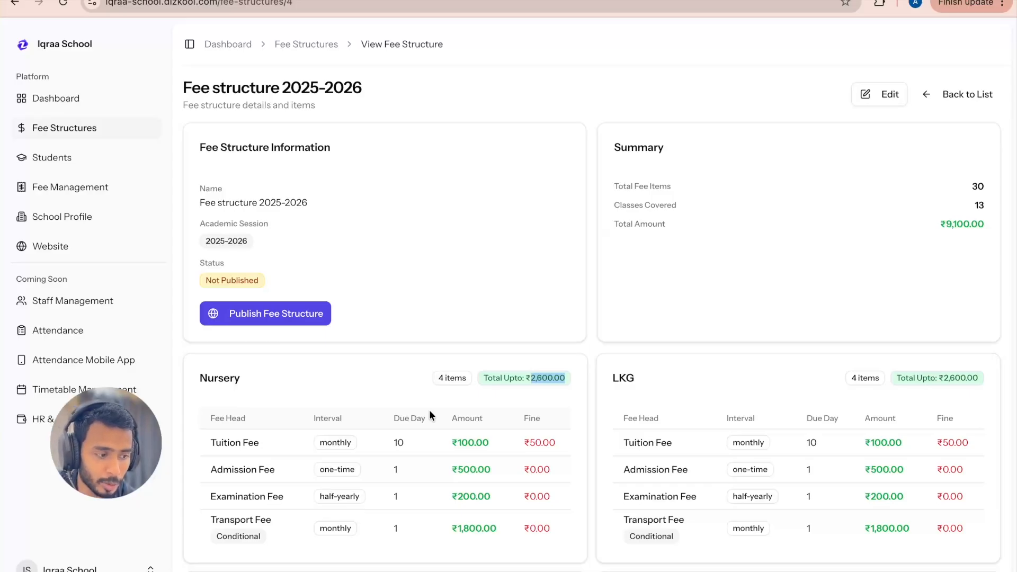
pyautogui.click(291, 316)
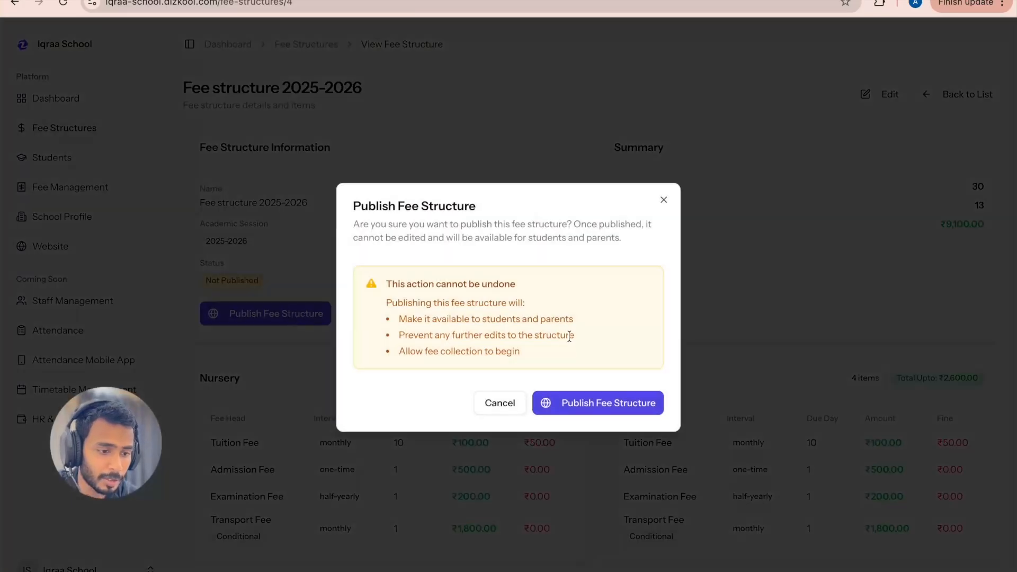
pyautogui.click(589, 408)
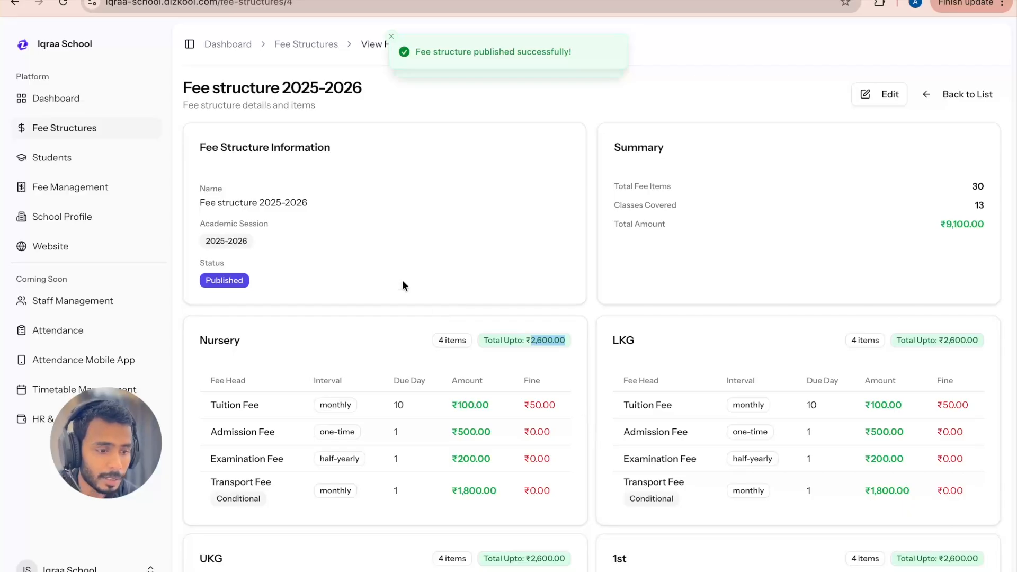
# Step: Review the published fee structure's information, status and class-wise fee tables
pyautogui.scroll(-3, 402, 280)
pyautogui.scroll(3, 402, 282)
pyautogui.moveTo(193, 142); pyautogui.dragTo(254, 287)
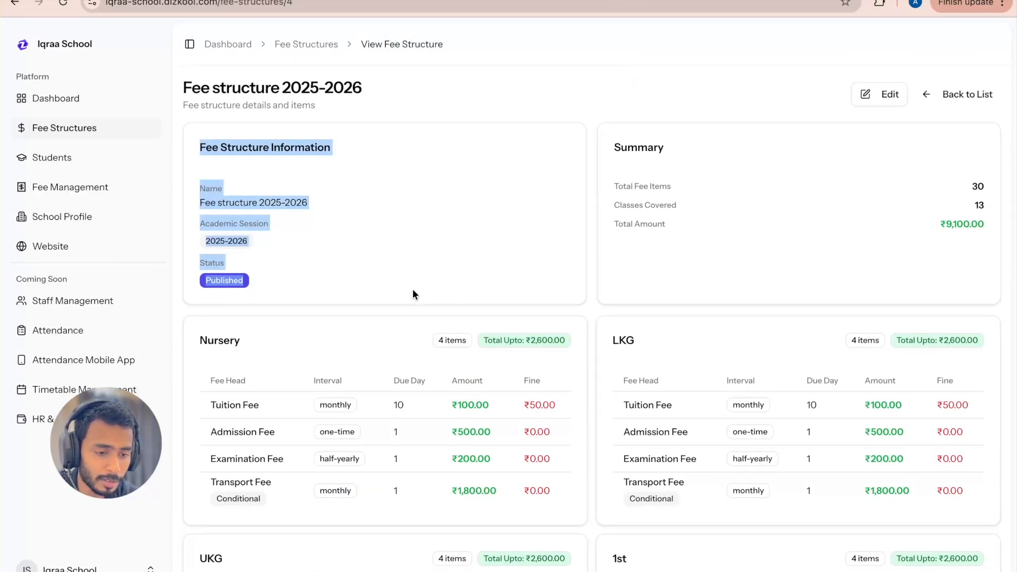
pyautogui.click(444, 273)
pyautogui.scroll(-20, 444, 273)
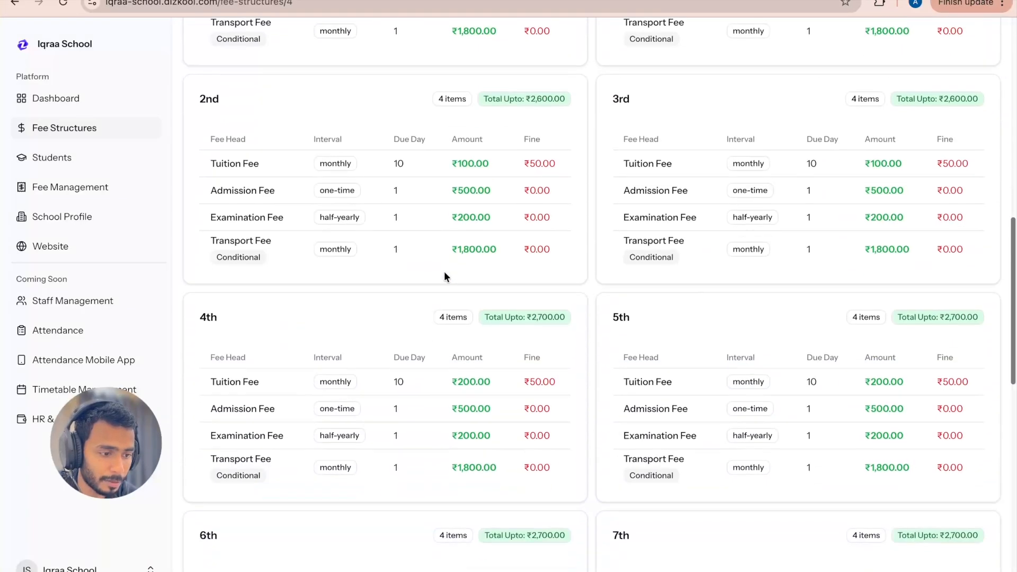
pyautogui.scroll(20, 444, 271)
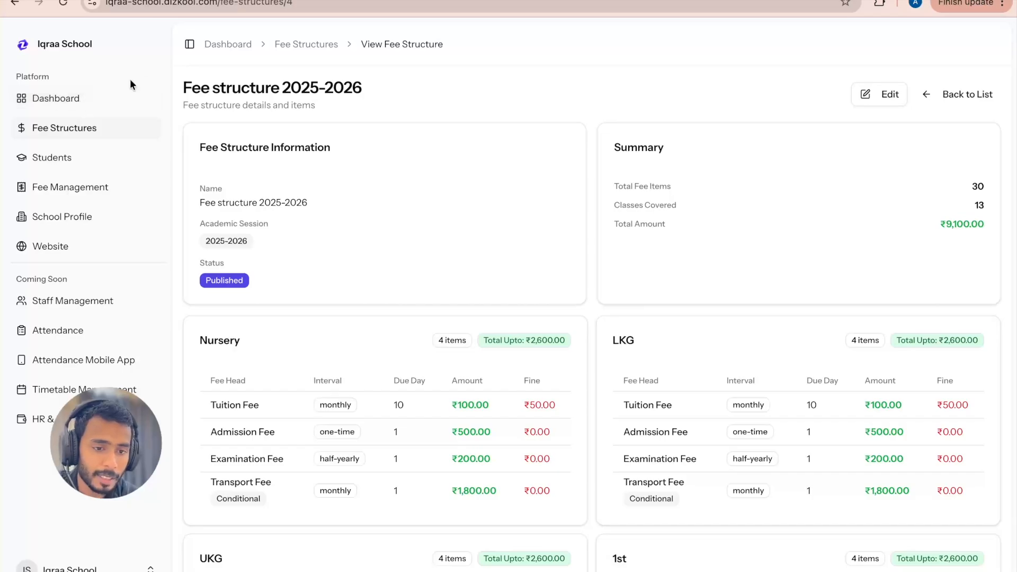
# Step: Open the school dashboard and read the next required action
pyautogui.click(77, 99)
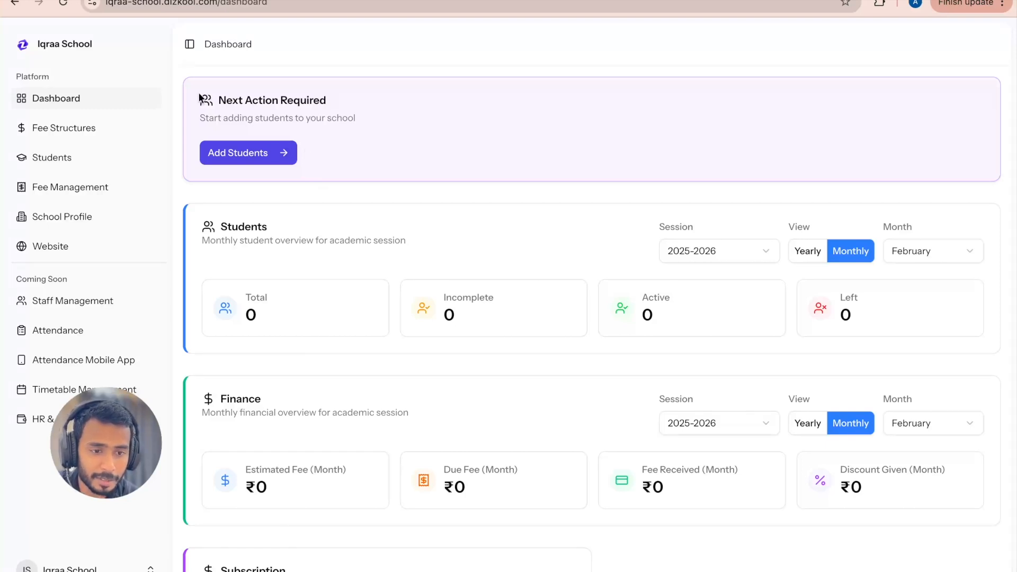
pyautogui.moveTo(201, 97); pyautogui.dragTo(360, 127)
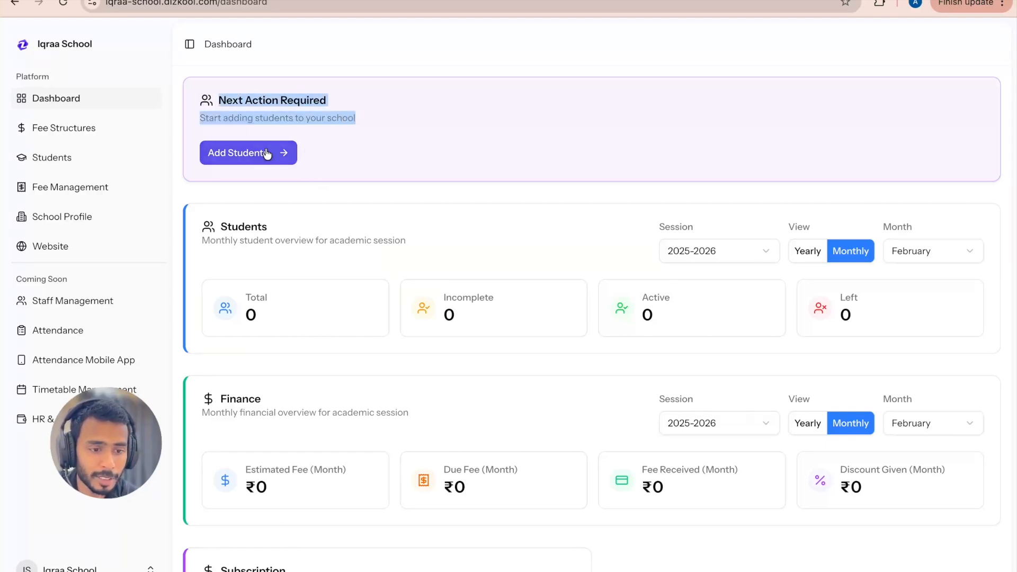
pyautogui.click(530, 258)
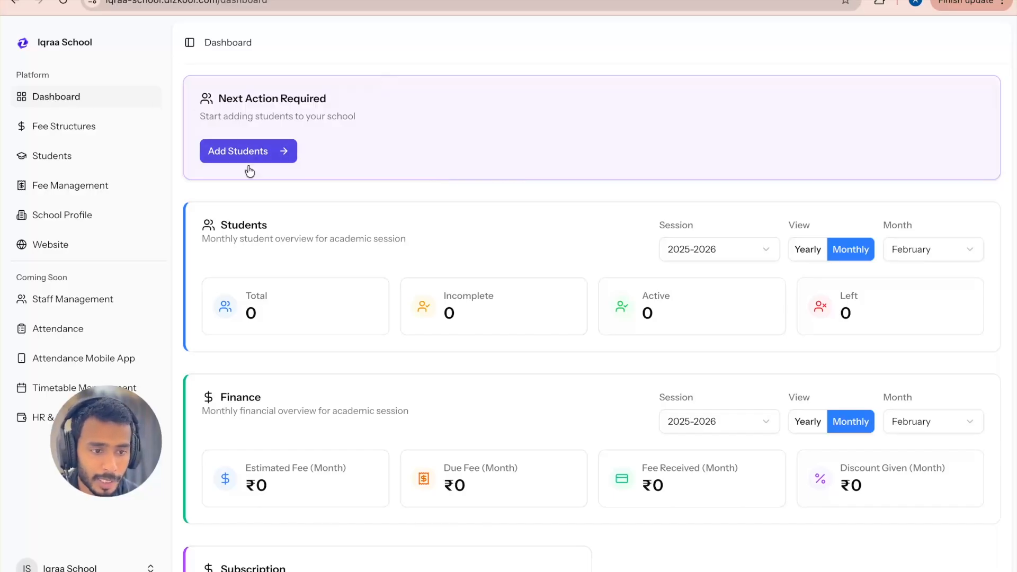
# Step: Open the student records and start a new admission
pyautogui.click(47, 157)
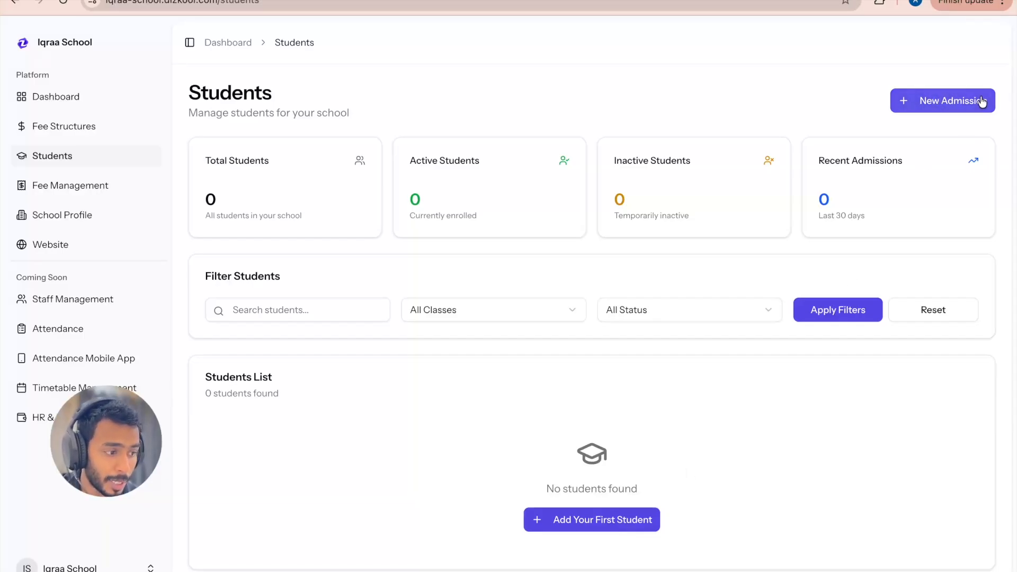
pyautogui.click(943, 103)
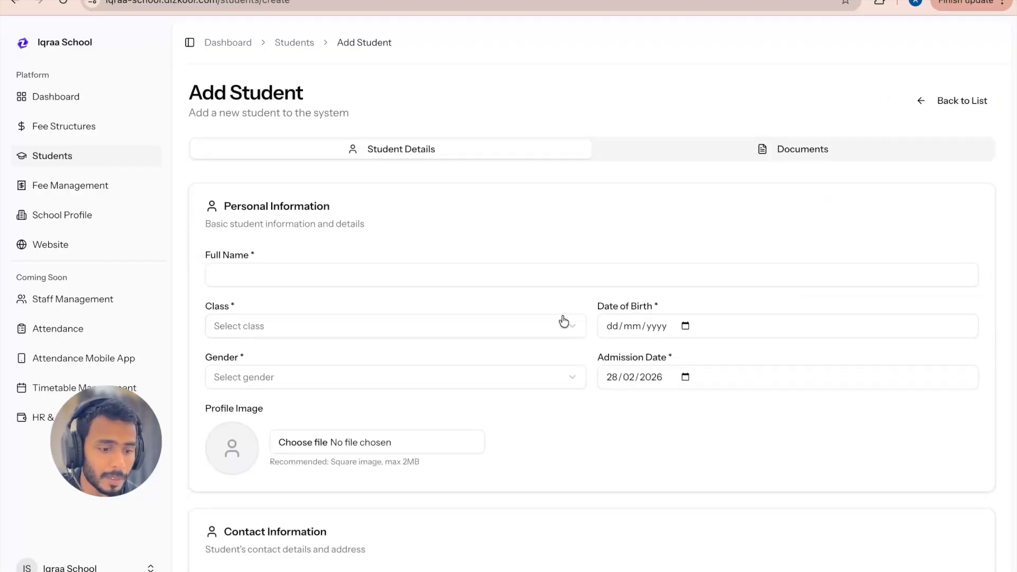
pyautogui.scroll(-1, 563, 321)
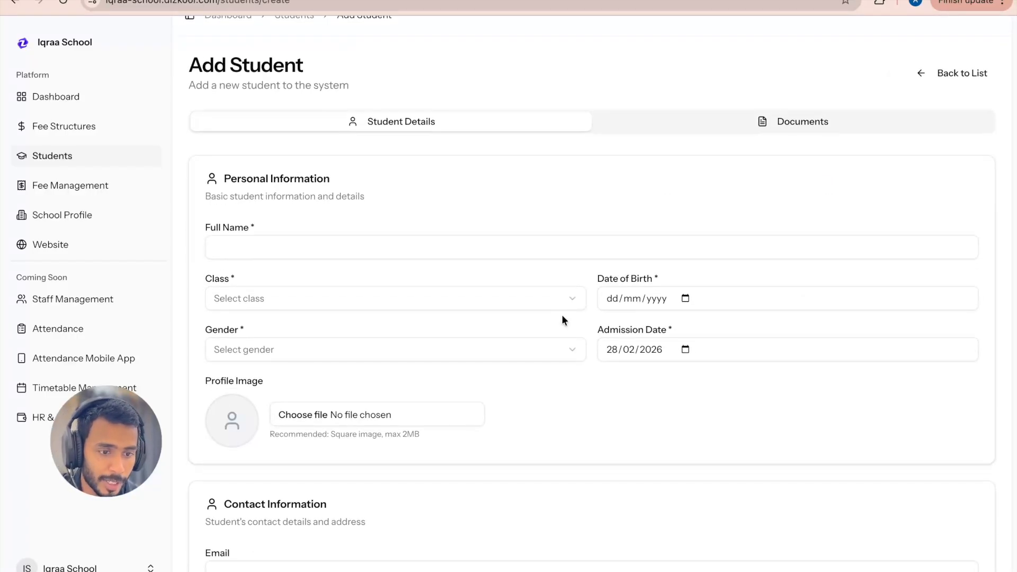
pyautogui.scroll(-2, 562, 313)
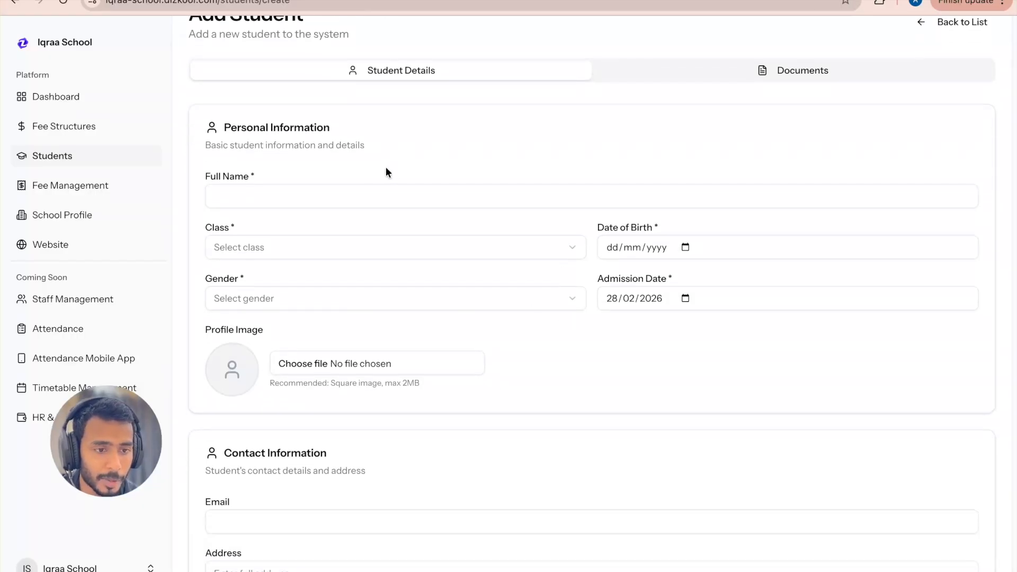
pyautogui.scroll(1, 384, 171)
# Step: Enter the student's full name and select 2nd as the class
pyautogui.click(262, 224)
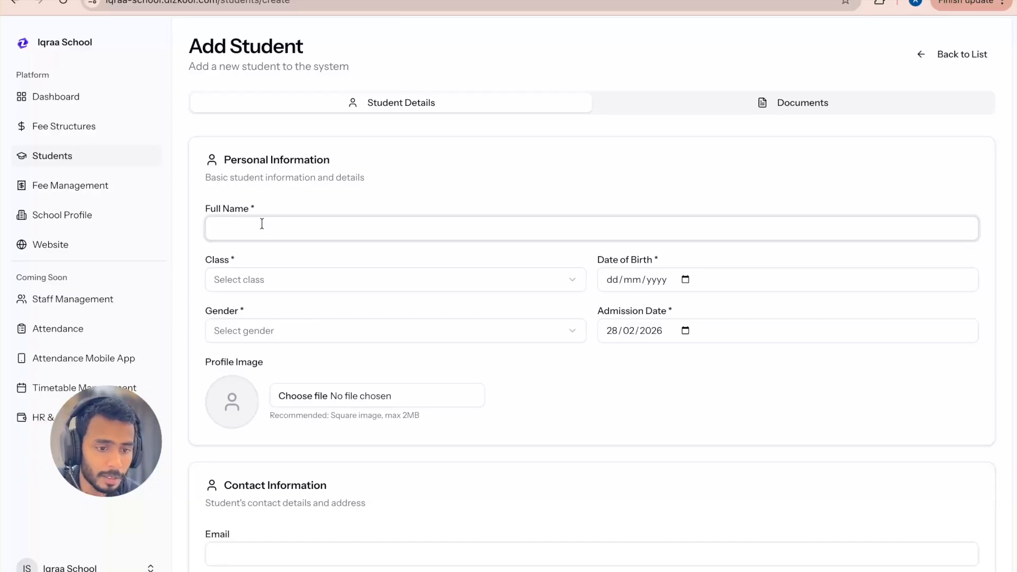
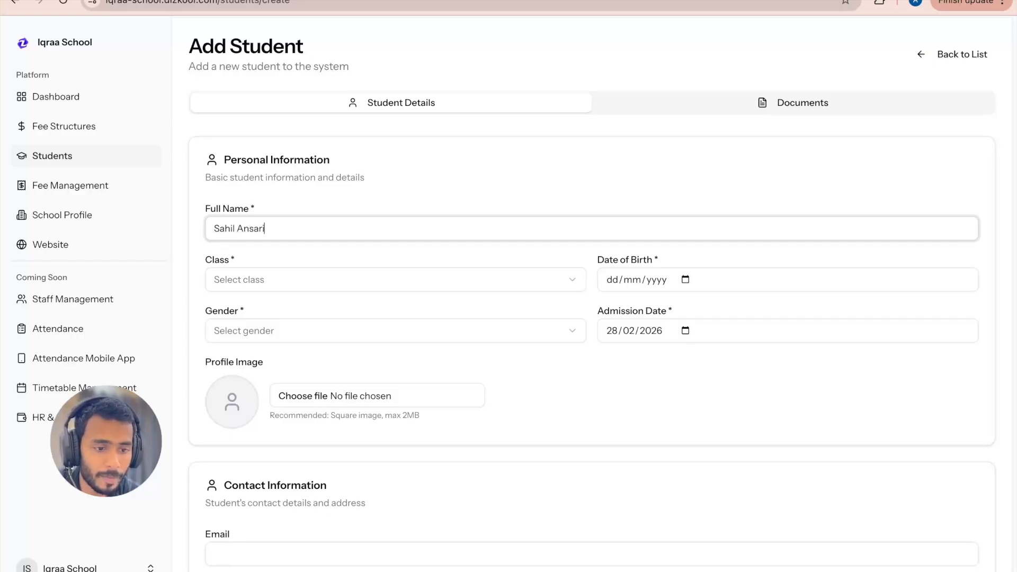
pyautogui.click(238, 283)
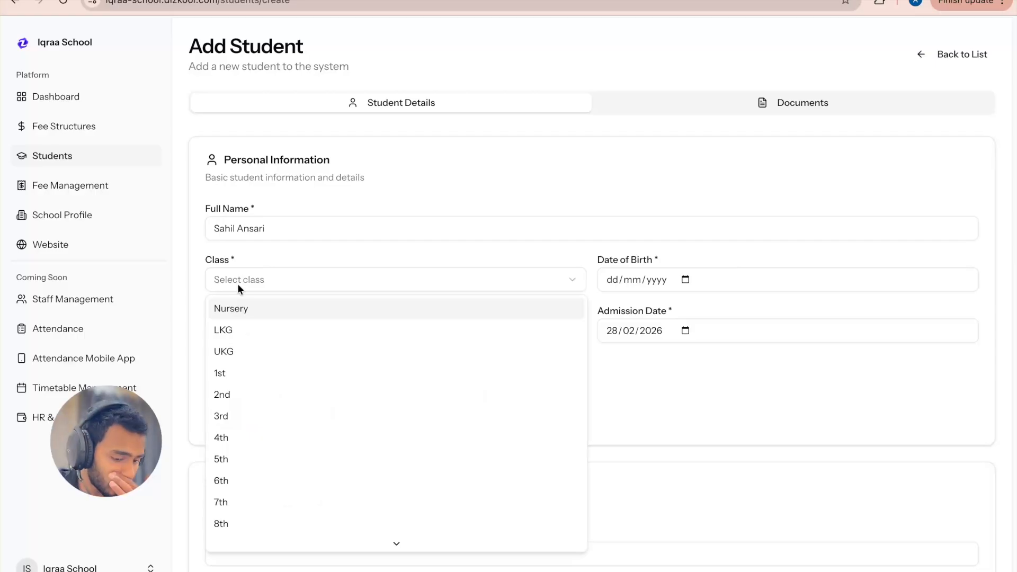
pyautogui.click(240, 396)
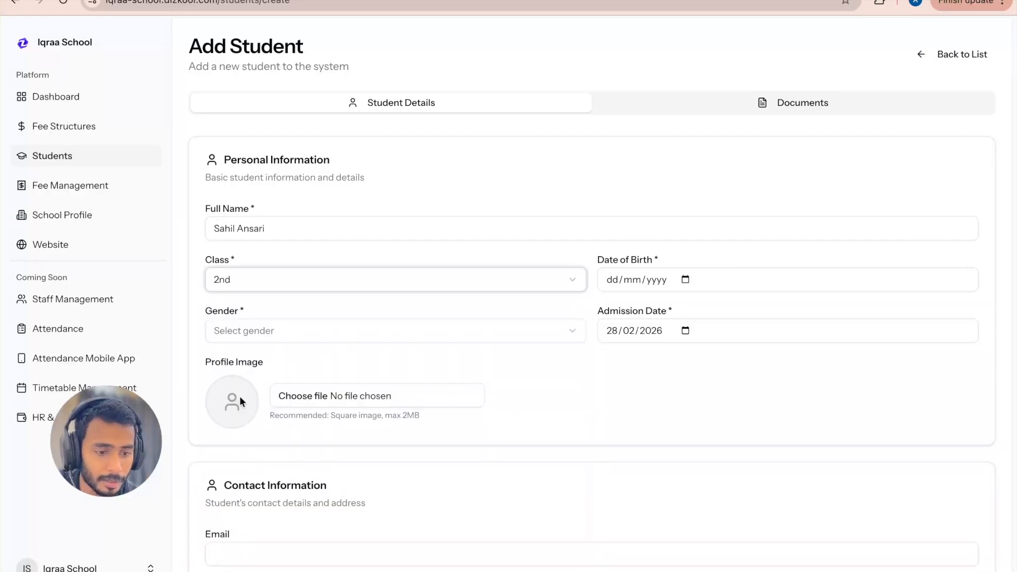
# Step: Fill in the student's date of birth and set the gender to Male
pyautogui.click(685, 279)
pyautogui.click(664, 308)
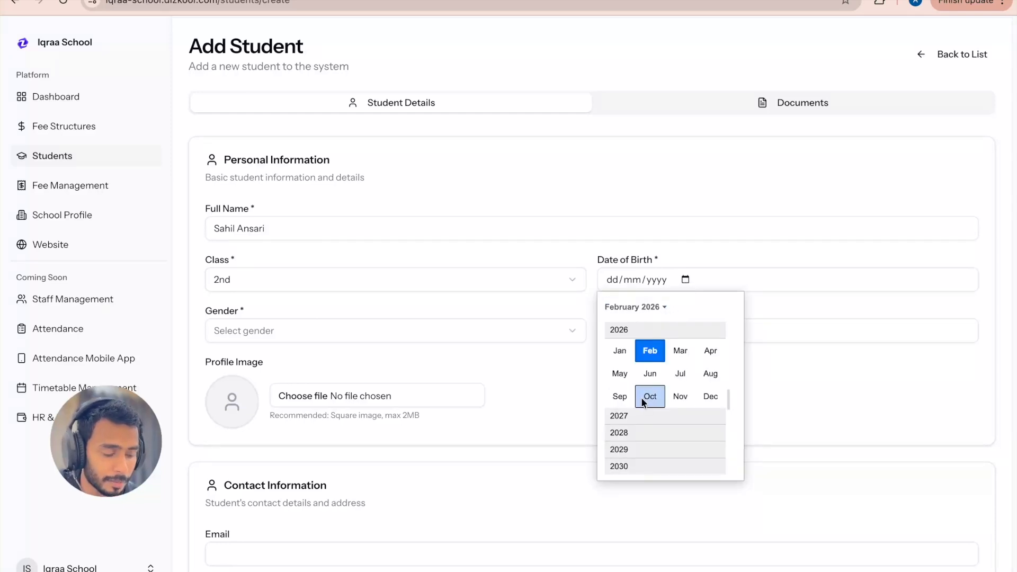
pyautogui.scroll(10, 641, 398)
pyautogui.scroll(4, 655, 327)
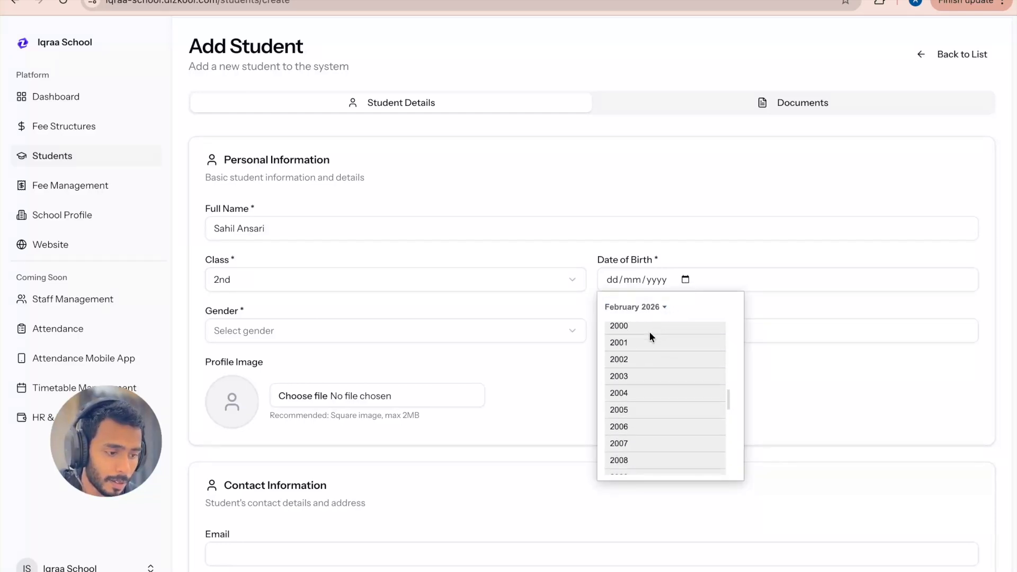
pyautogui.click(650, 330)
pyautogui.click(650, 351)
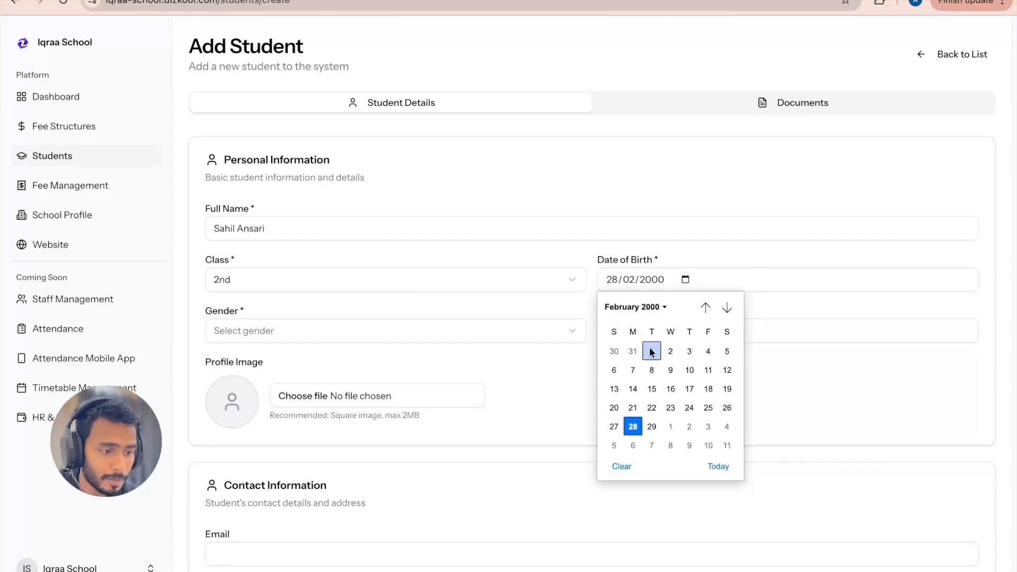
pyautogui.click(775, 396)
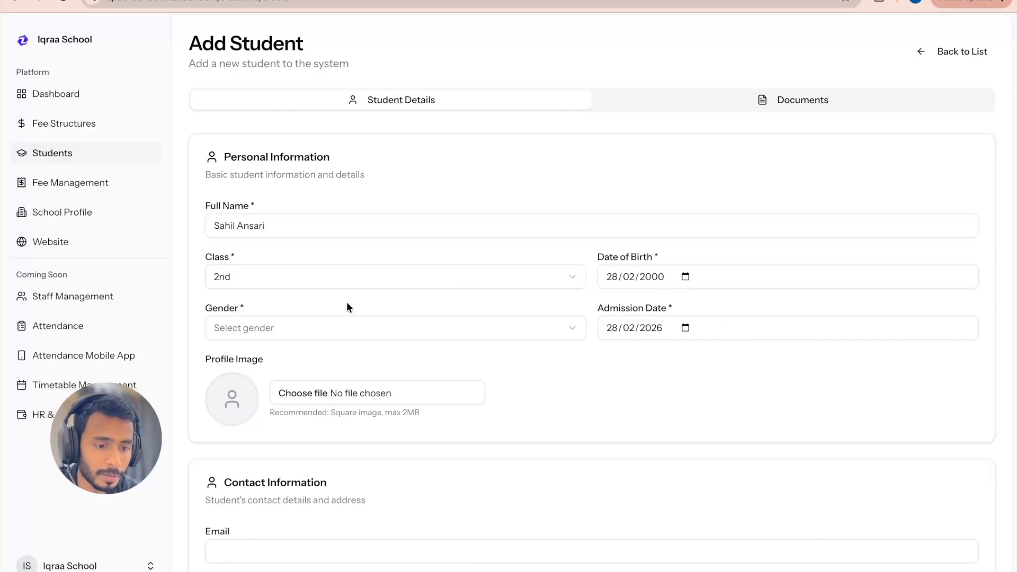
pyautogui.click(287, 332)
pyautogui.click(249, 363)
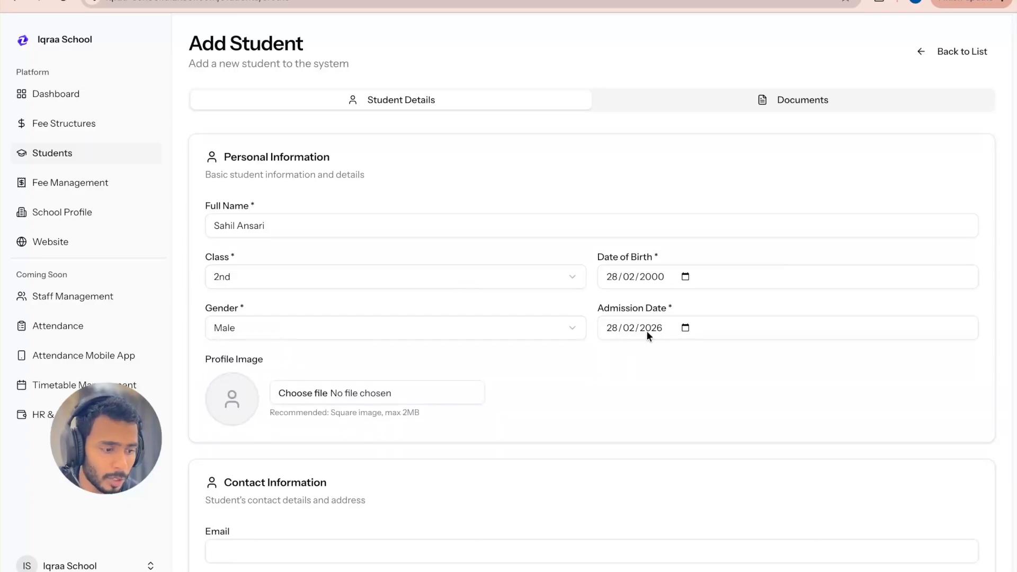
# Step: Examine the profile image, contact and parent information fields of the student form
pyautogui.scroll(-1, 547, 393)
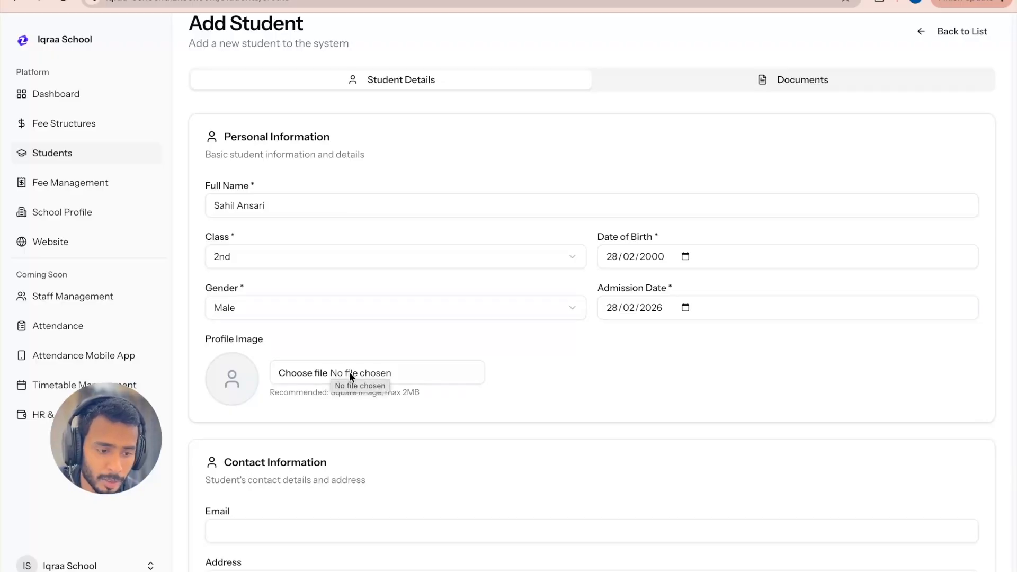
pyautogui.scroll(-1, 326, 370)
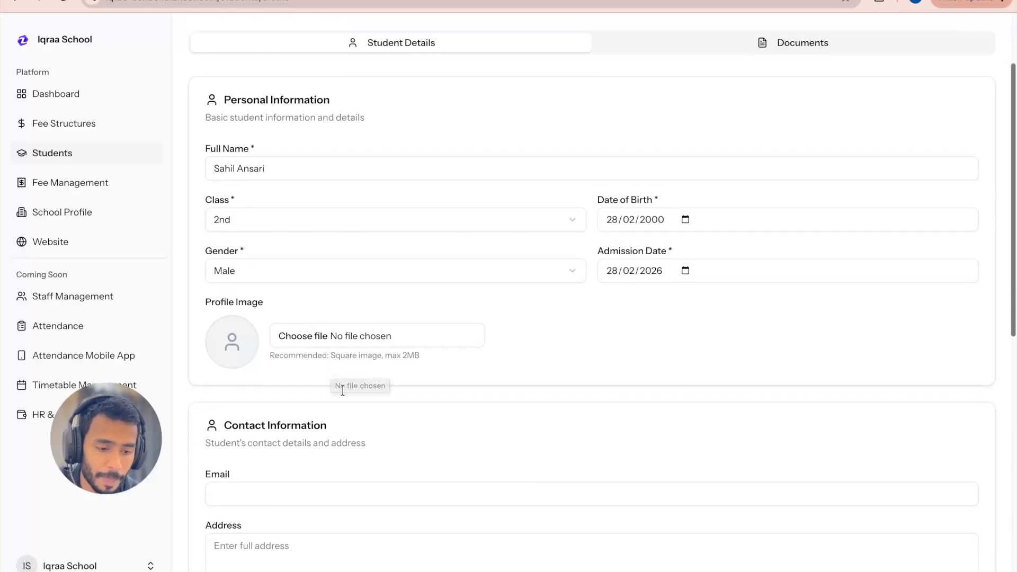
pyautogui.scroll(-1, 350, 368)
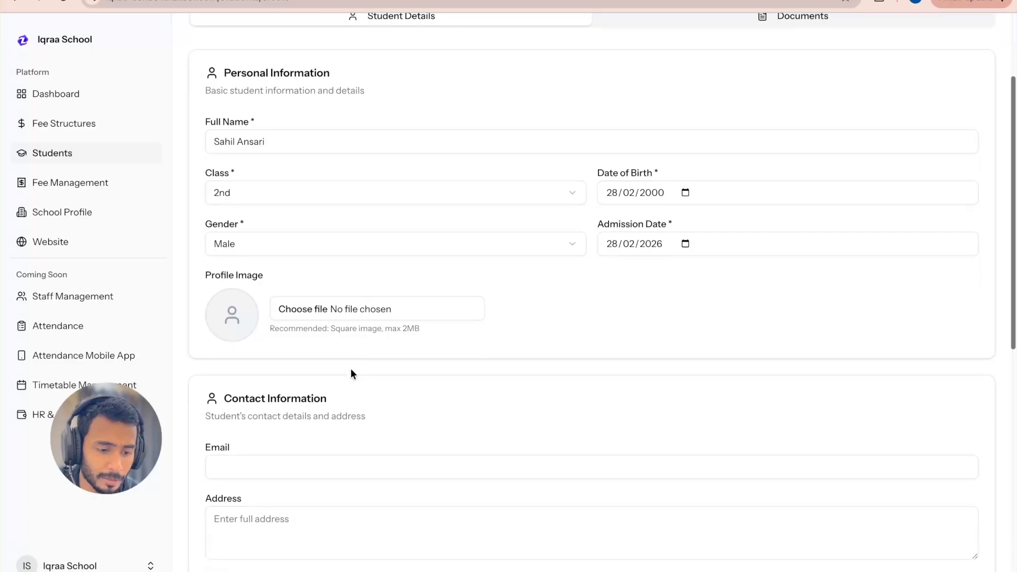
pyautogui.scroll(-2, 354, 398)
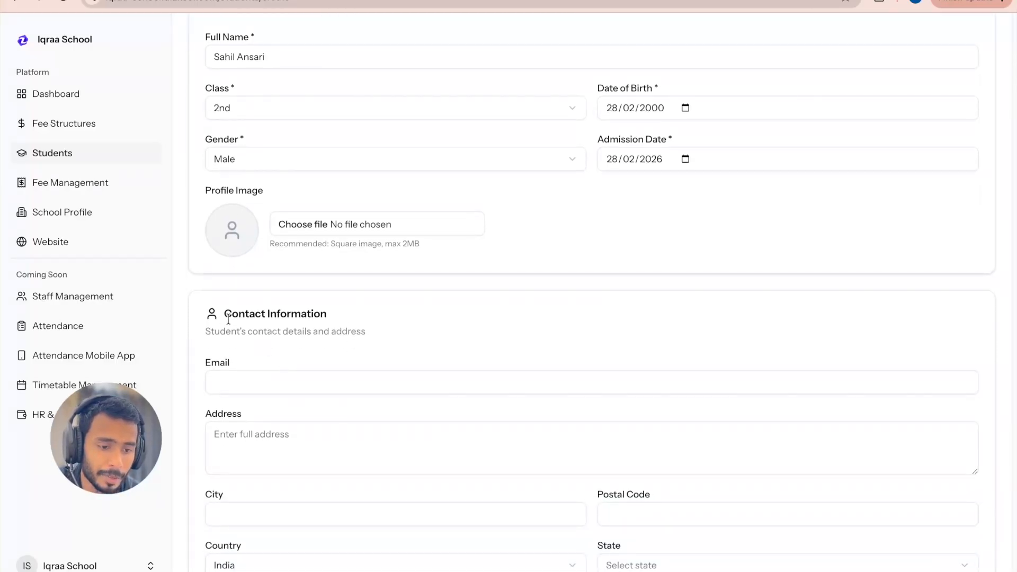
pyautogui.scroll(-2, 211, 313)
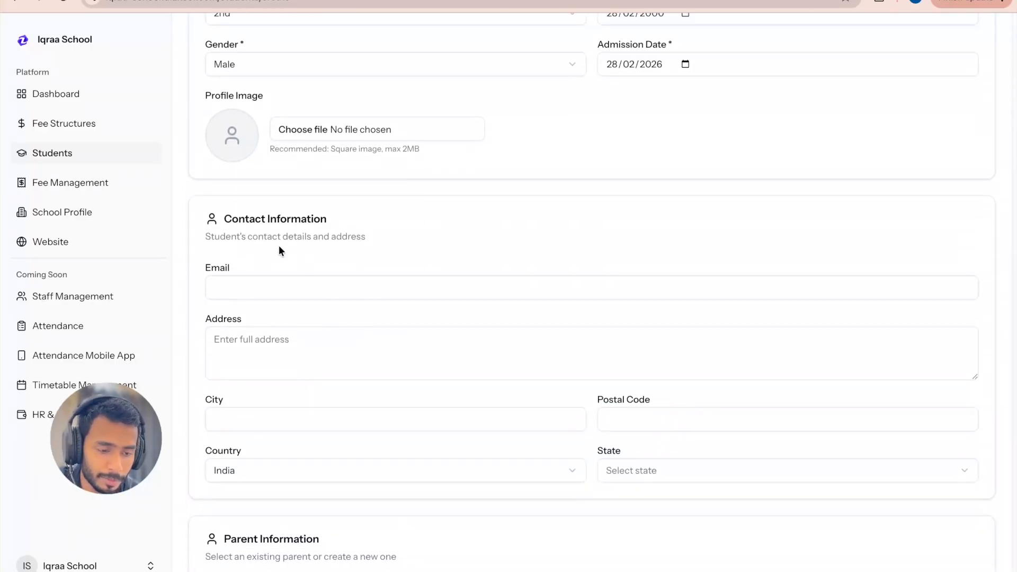
pyautogui.scroll(-4, 318, 378)
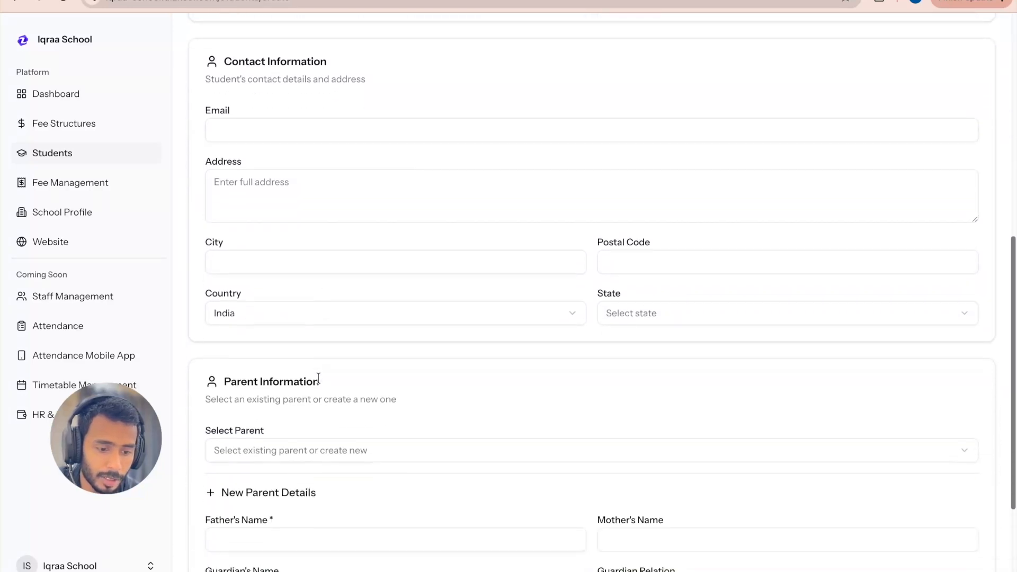
pyautogui.scroll(-4, 293, 469)
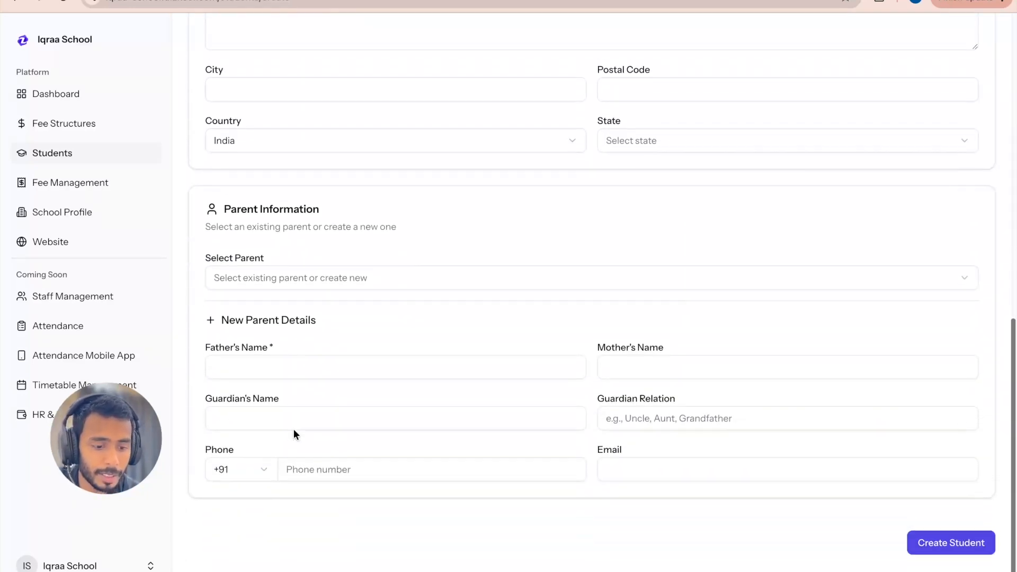
pyautogui.scroll(2, 293, 430)
pyautogui.scroll(5, 293, 430)
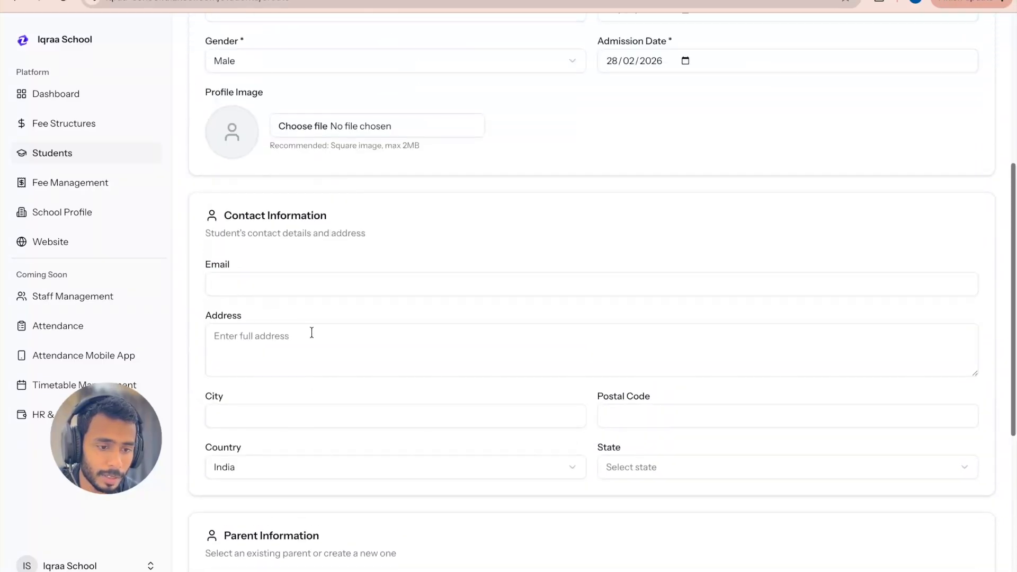
pyautogui.click(269, 285)
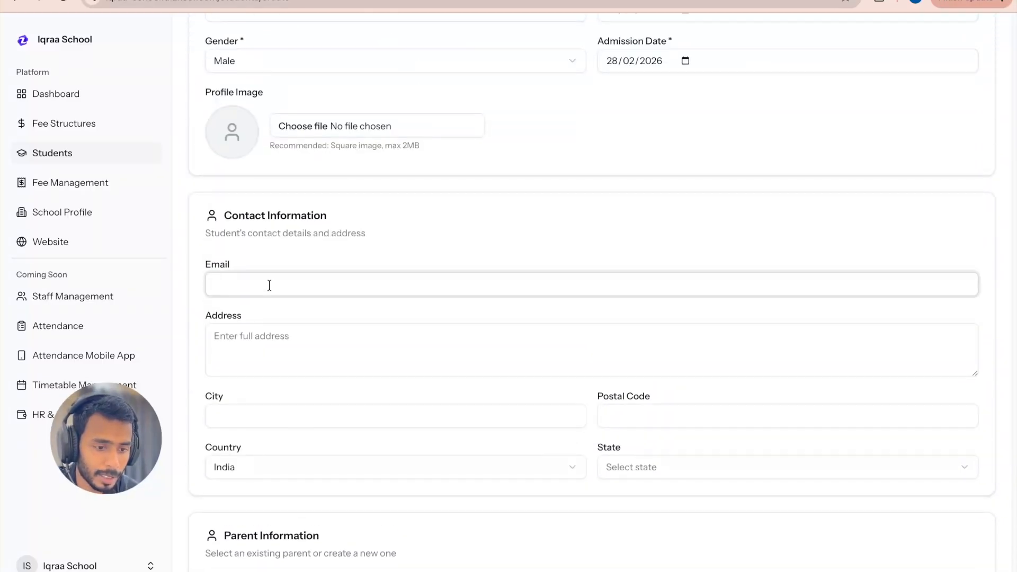
pyautogui.scroll(1, 269, 285)
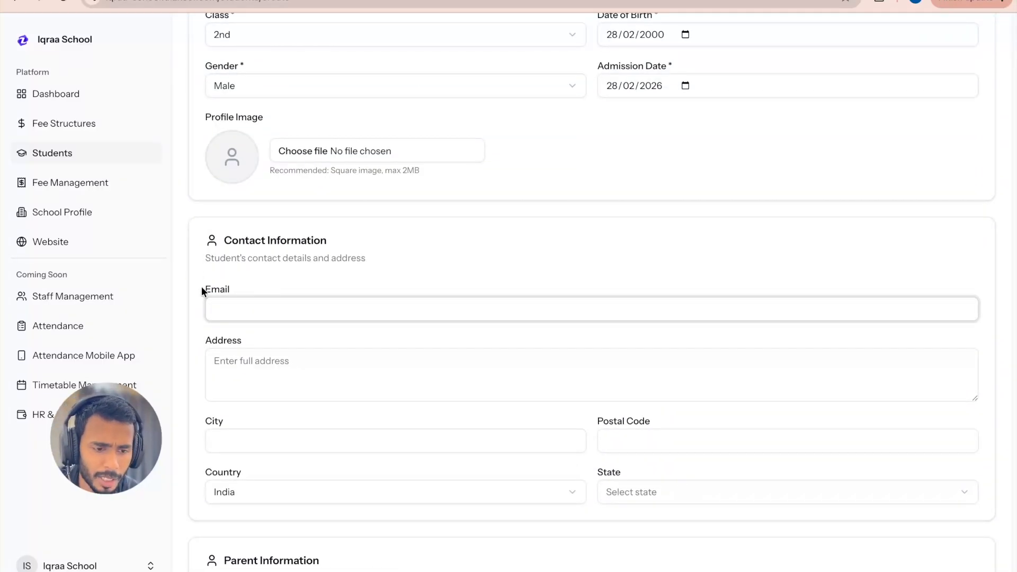
# Step: Enter the student's street address, city and postal code in the contact information
pyautogui.click(271, 362)
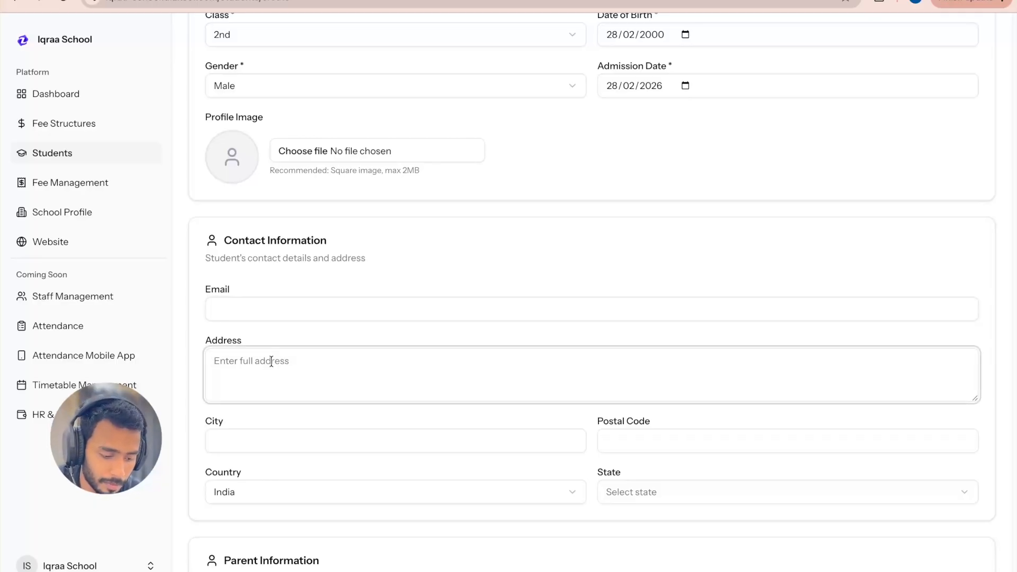
pyautogui.write('xyz s')
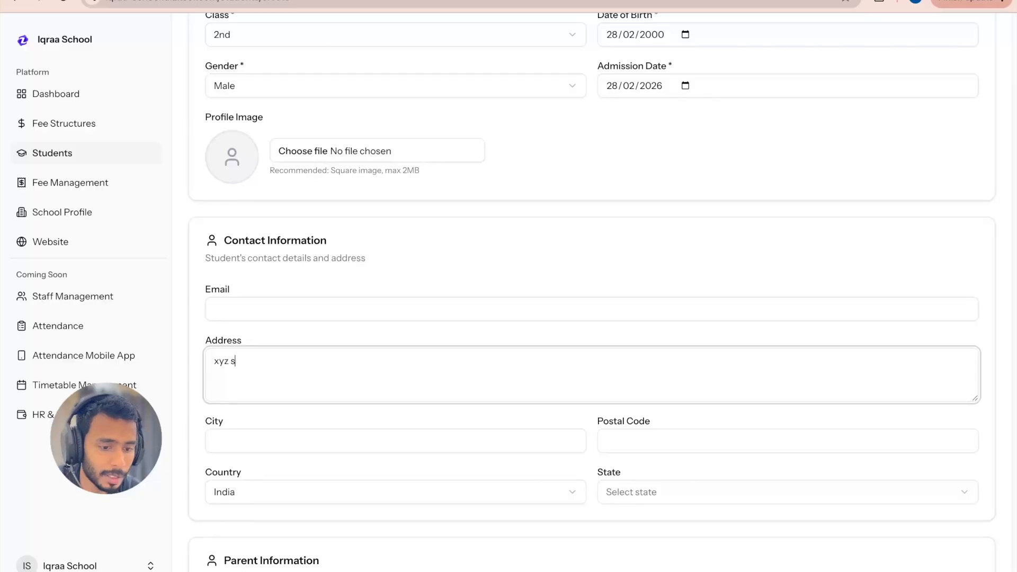
pyautogui.write('treet,')
pyautogui.click(274, 444)
pyautogui.write('bilaspur')
pyautogui.click(653, 431)
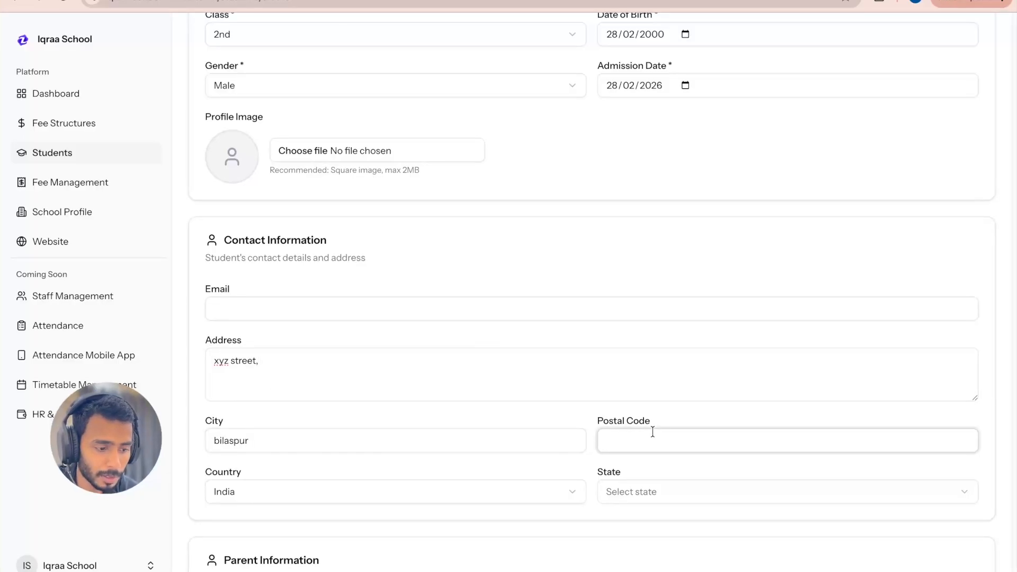
pyautogui.write('244921')
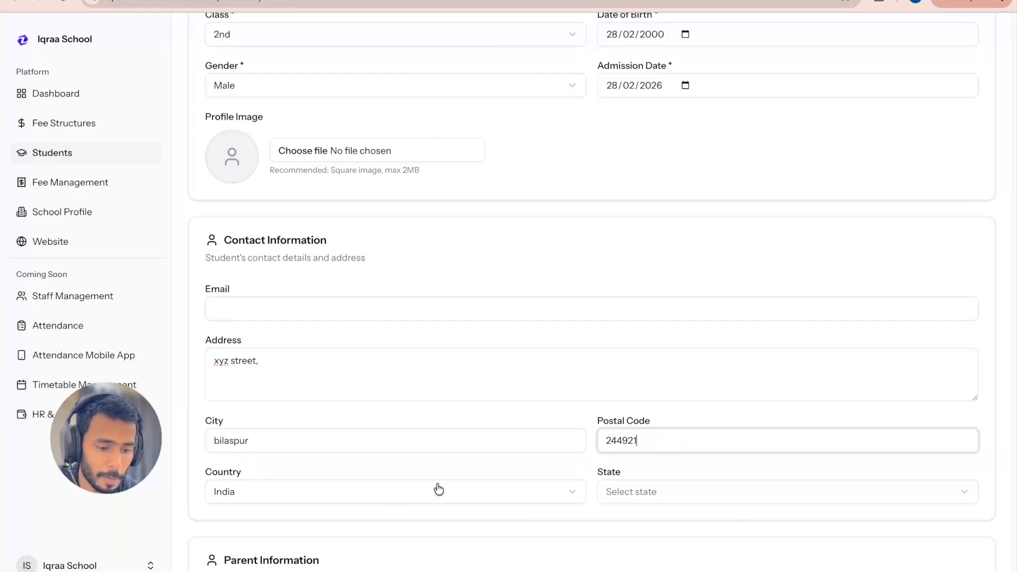
# Step: Select Uttar Pradesh as the state in the student's contact information
pyautogui.click(652, 490)
pyautogui.press('u')
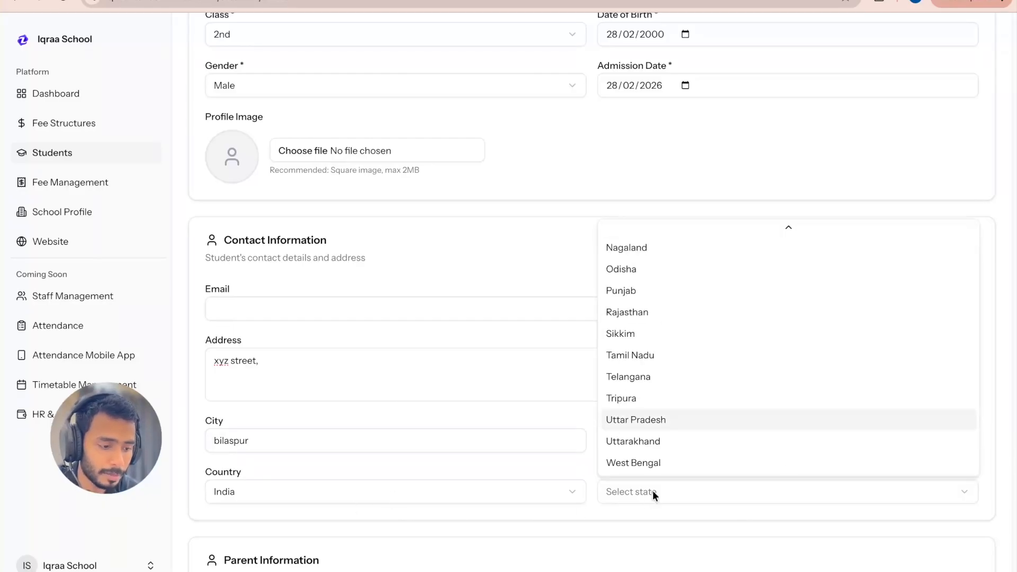
pyautogui.click(643, 418)
# Step: Choose Create New Parent as the parent option in the student's parent information
pyautogui.scroll(-5, 436, 519)
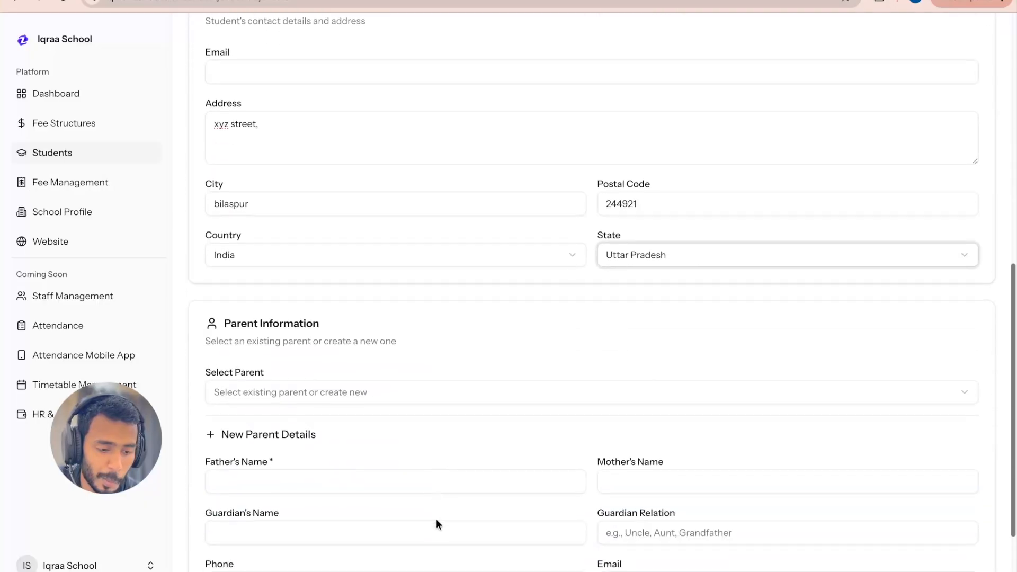
pyautogui.click(297, 350)
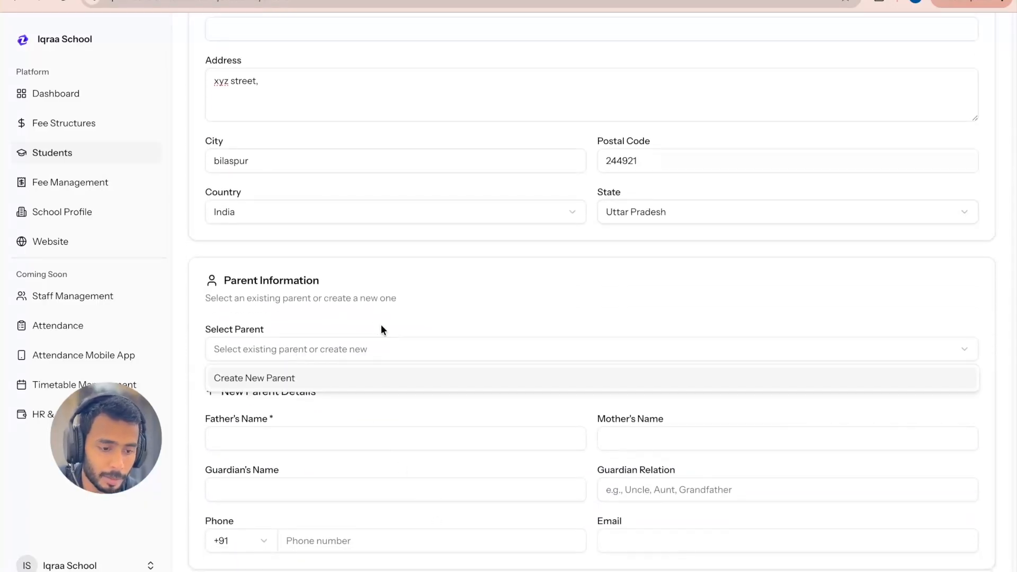
pyautogui.click(315, 305)
pyautogui.scroll(10, 319, 315)
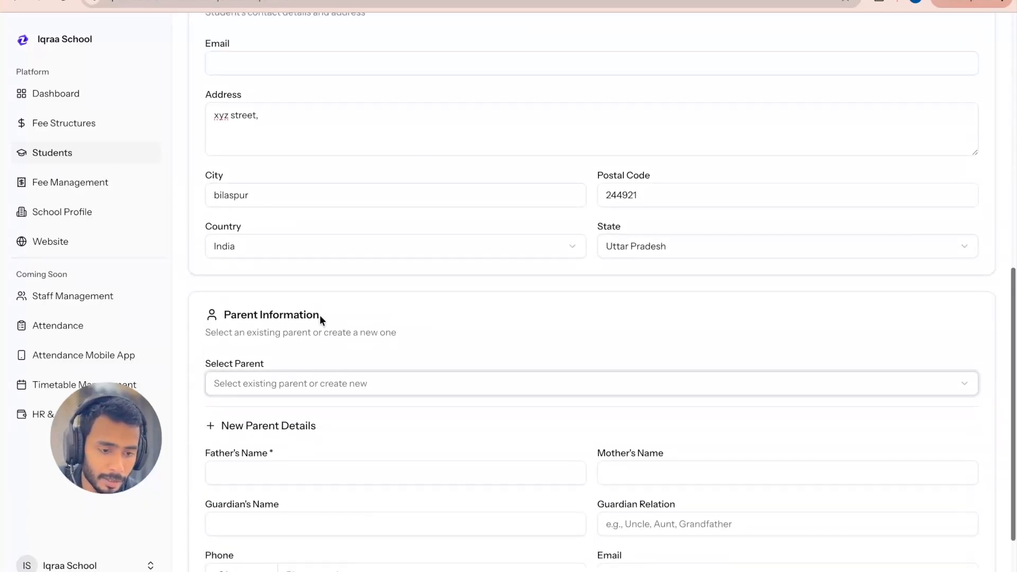
pyautogui.scroll(-9, 320, 315)
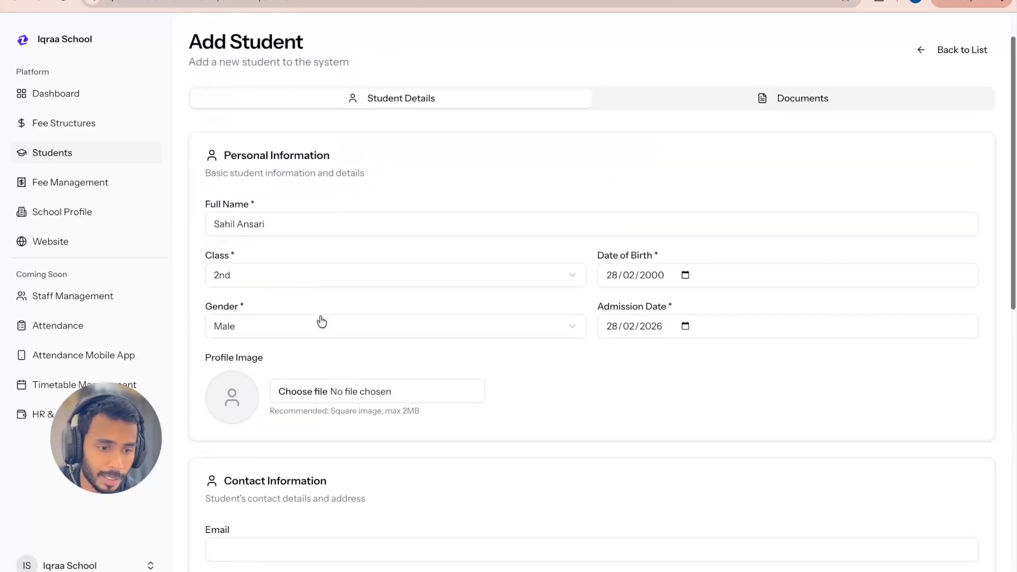
pyautogui.click(295, 445)
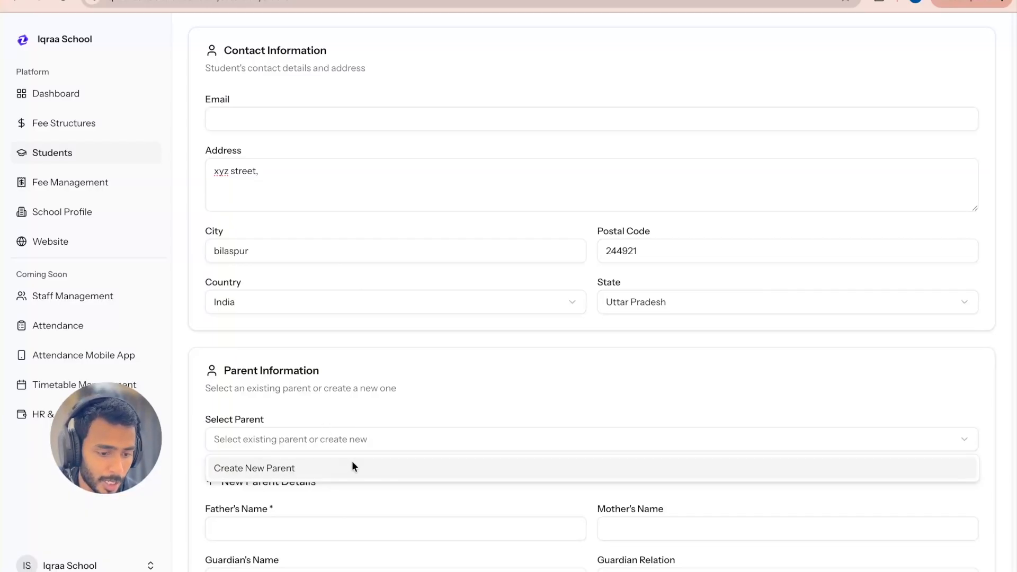
pyautogui.click(249, 468)
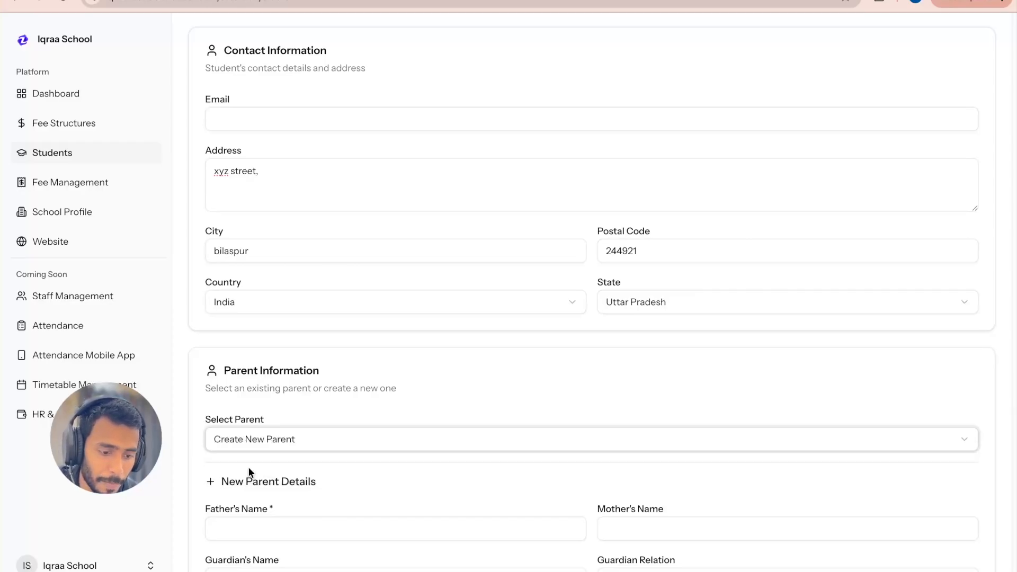
# Step: Enter the father's name in the new parent details
pyautogui.scroll(-3, 339, 445)
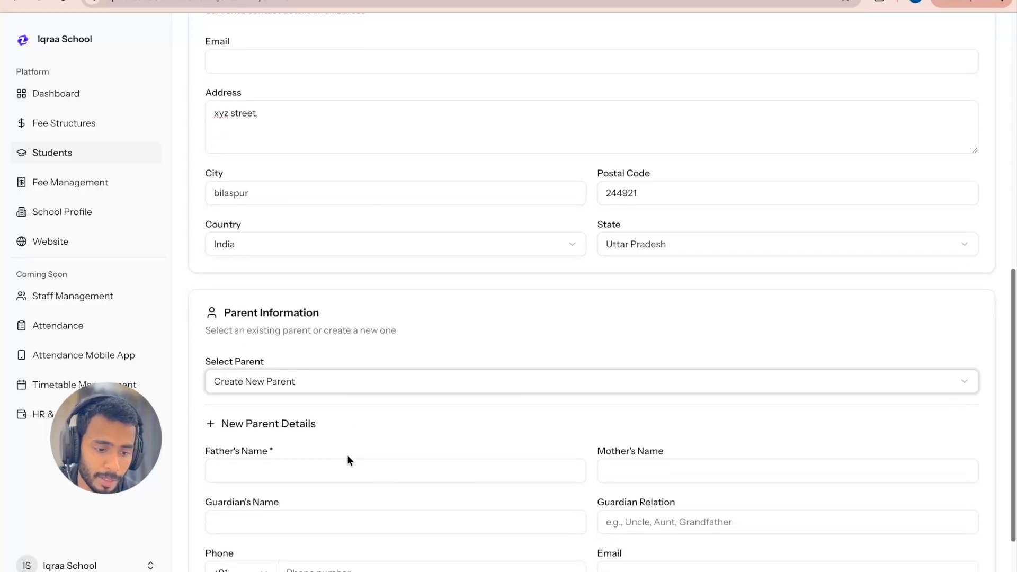
pyautogui.click(249, 375)
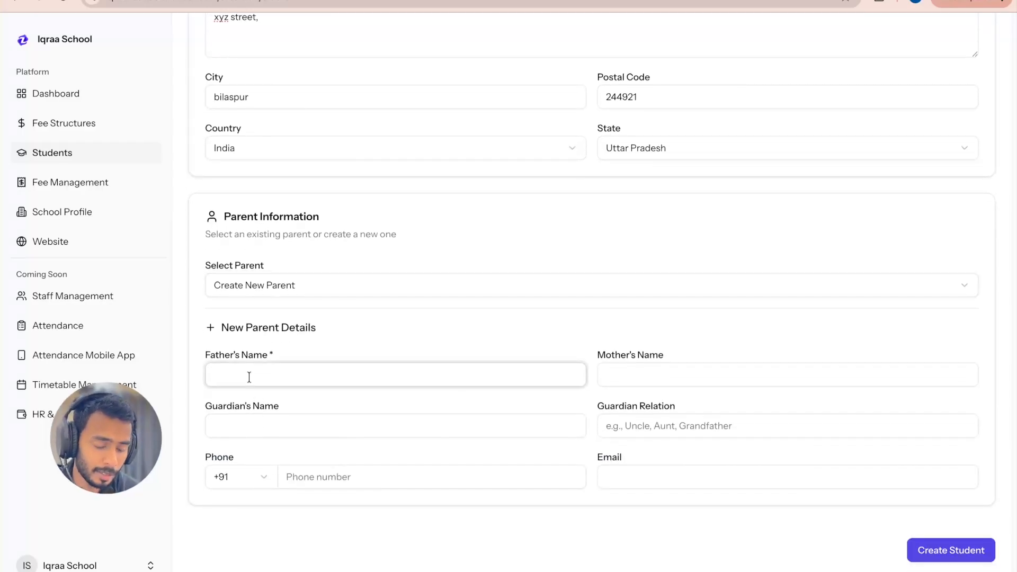
pyautogui.write('Fa')
pyautogui.press('BackSpace')
pyautogui.press('BackSpace')
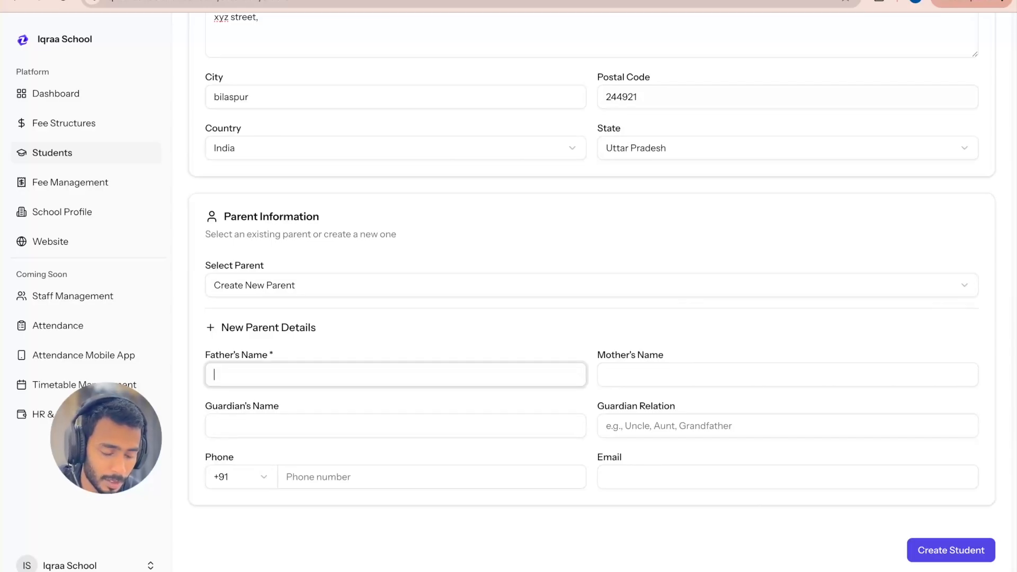
pyautogui.write('Xyz father')
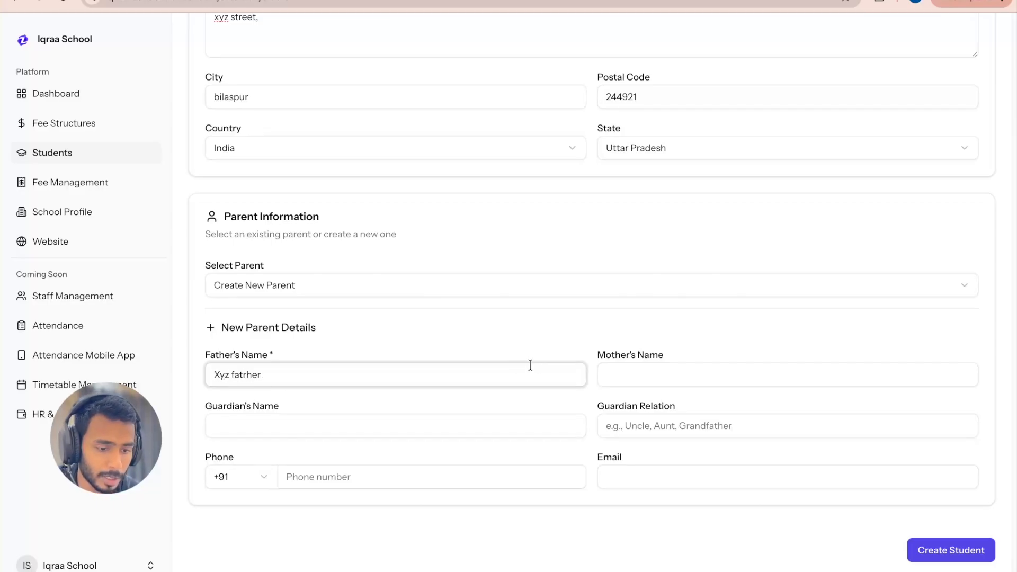
pyautogui.press('BackSpace')
pyautogui.press('BackSpace')
pyautogui.press('BackSpace')
pyautogui.write('her')
# Step: Enter the mother's name in the new parent details
pyautogui.click(707, 365)
pyautogui.write('mis')
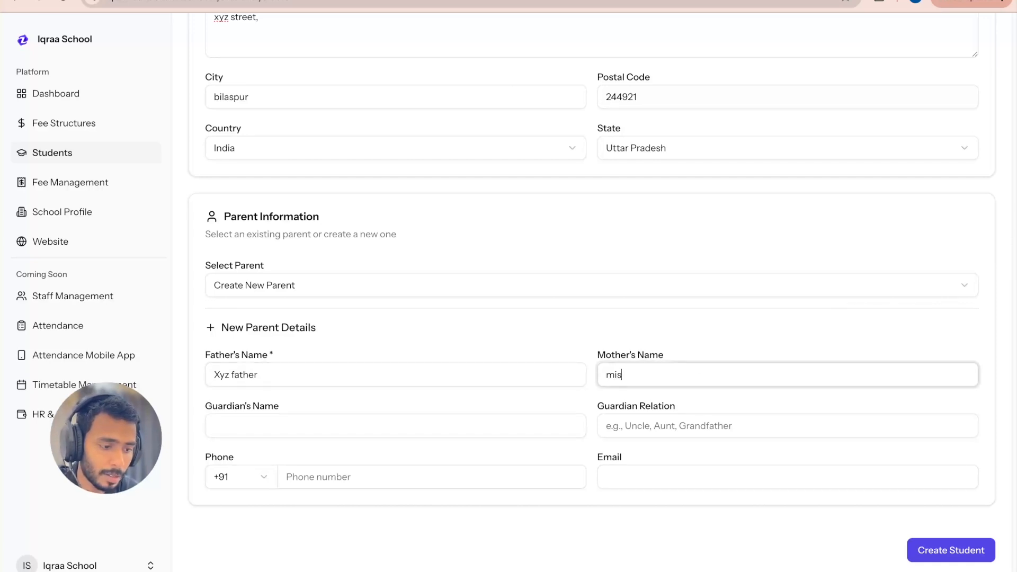
pyautogui.write('s shabnm')
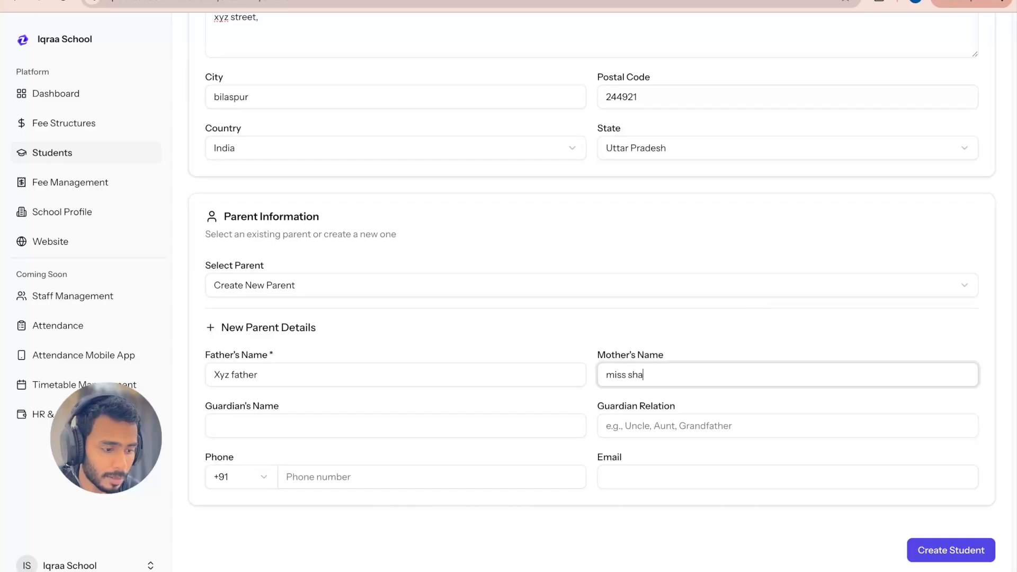
pyautogui.press('BackSpace')
pyautogui.press('BackSpace')
pyautogui.write('nam')
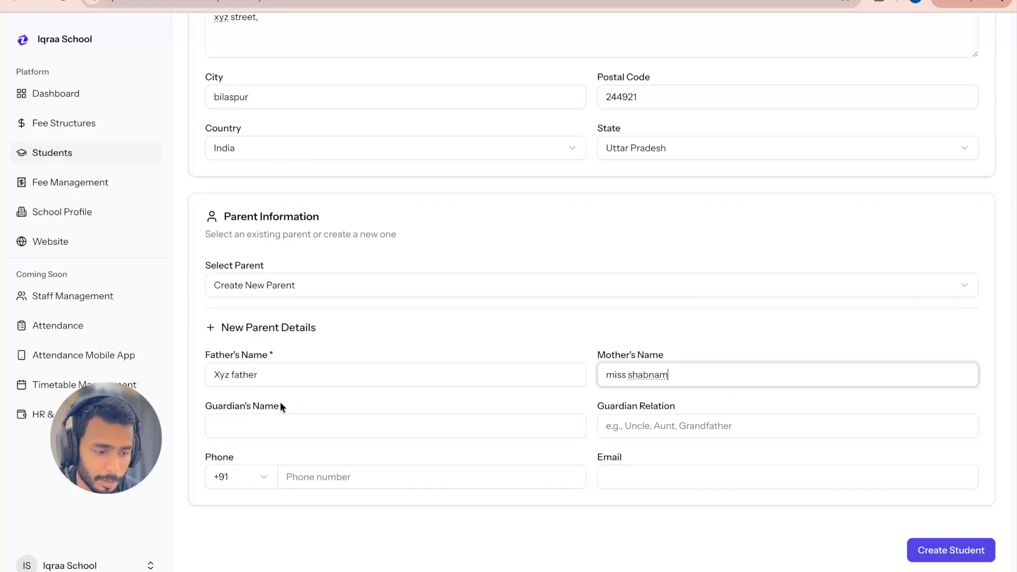
# Step: Enter the parent's phone number and create the student record
pyautogui.click(324, 480)
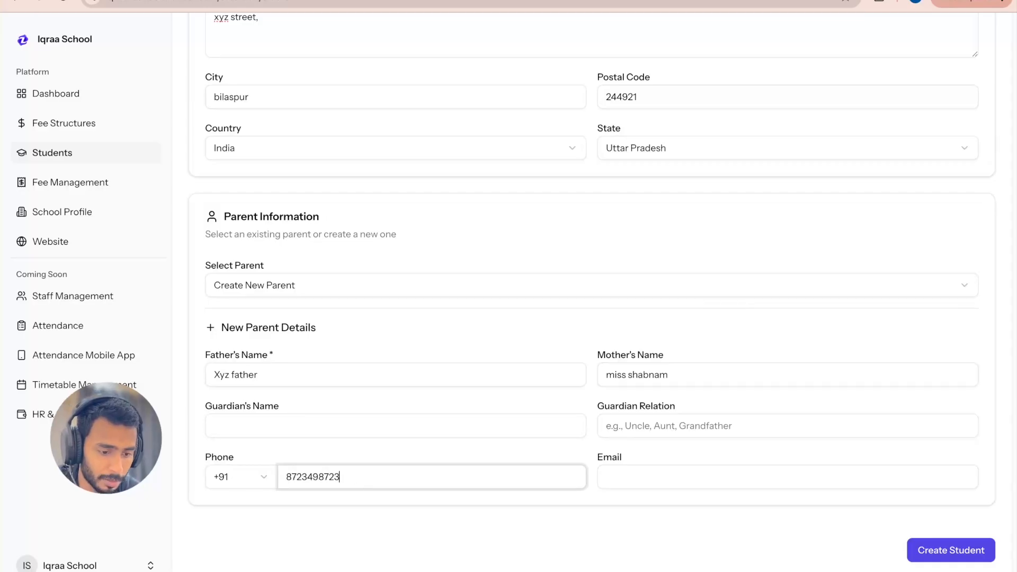
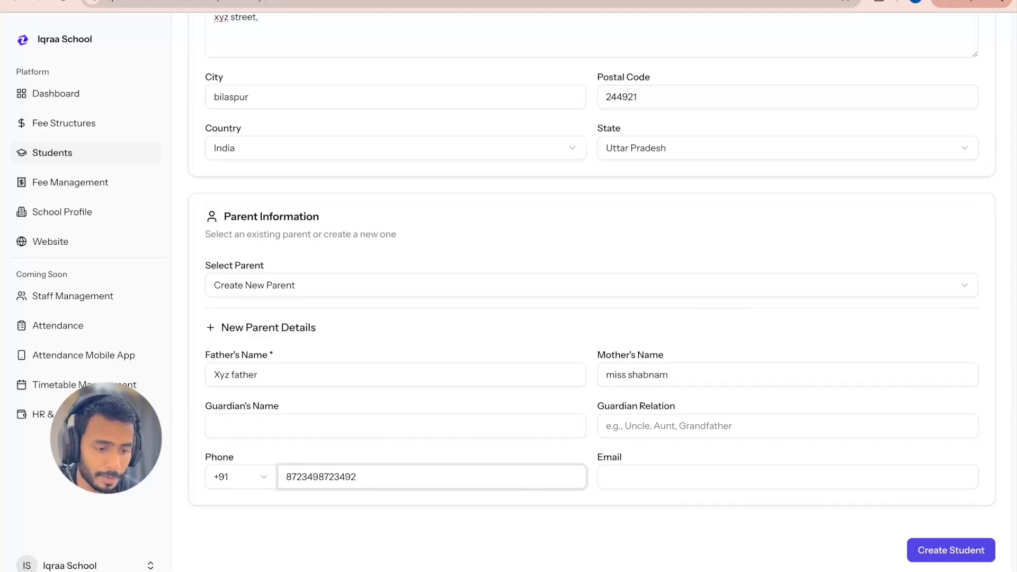
pyautogui.click(934, 552)
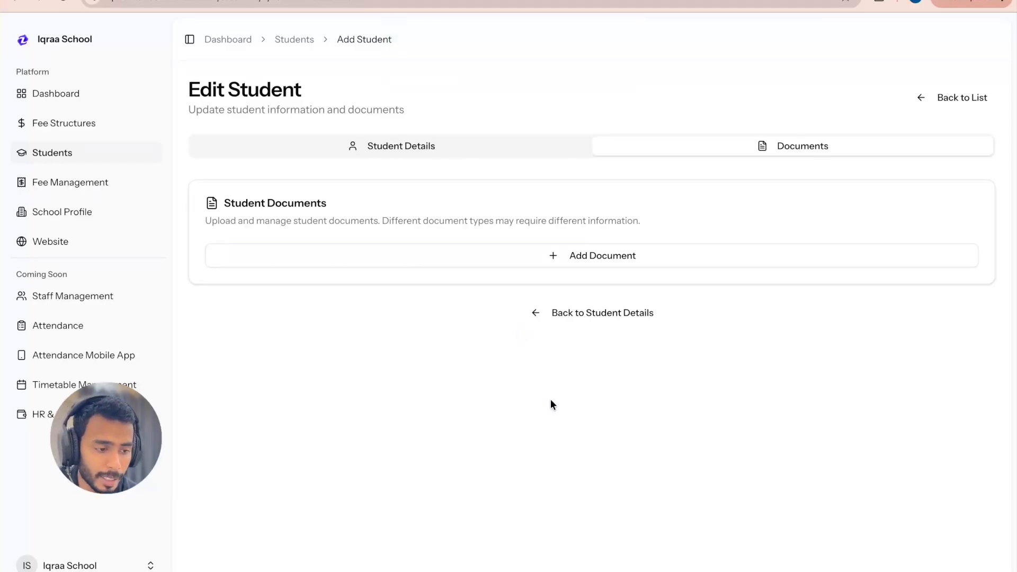
# Step: Add a student document of type Aadhaar Card and enter its document number
pyautogui.click(608, 258)
pyautogui.click(370, 317)
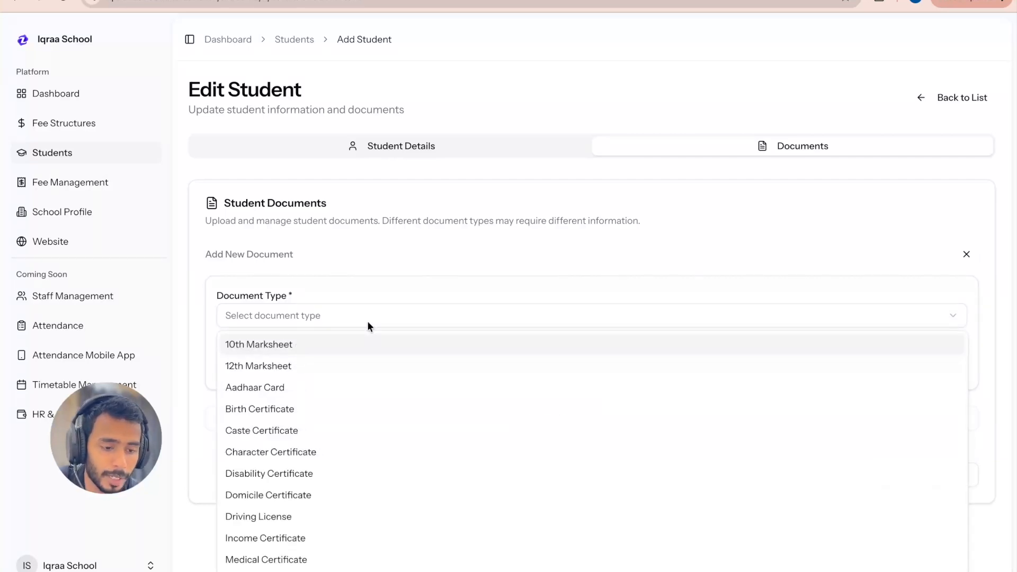
pyautogui.scroll(-3, 310, 536)
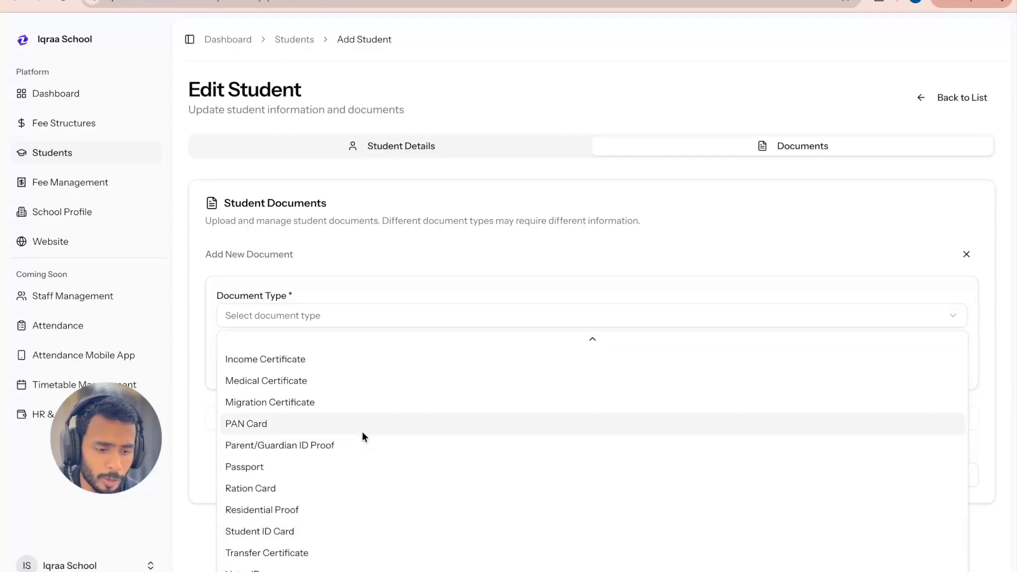
pyautogui.scroll(3, 361, 431)
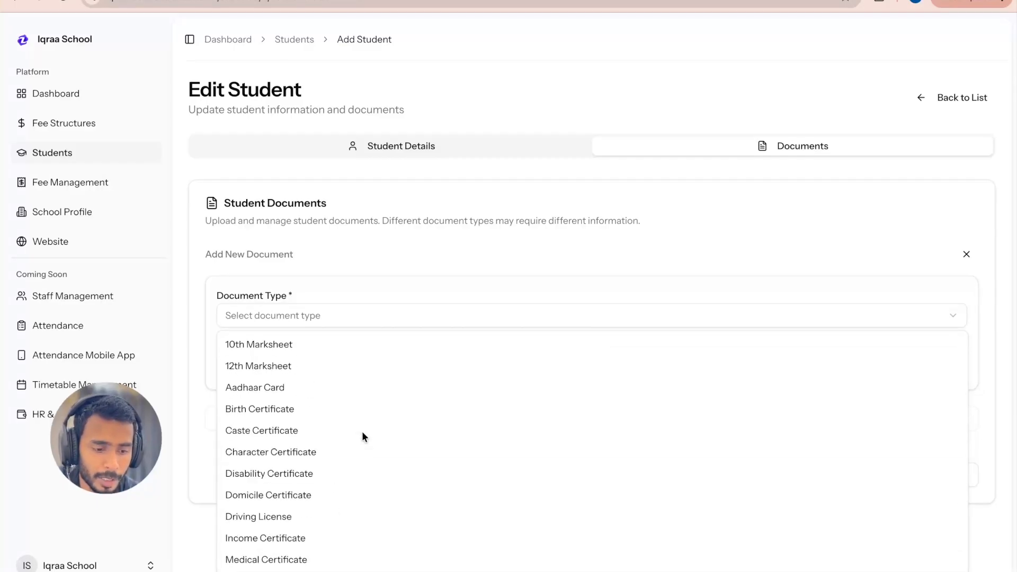
pyautogui.click(299, 389)
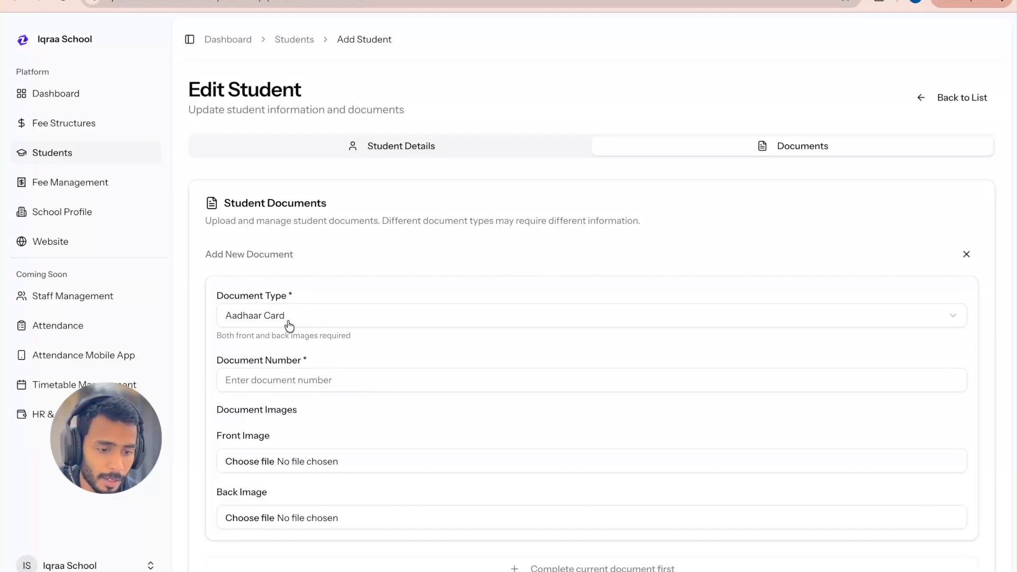
pyautogui.click(318, 379)
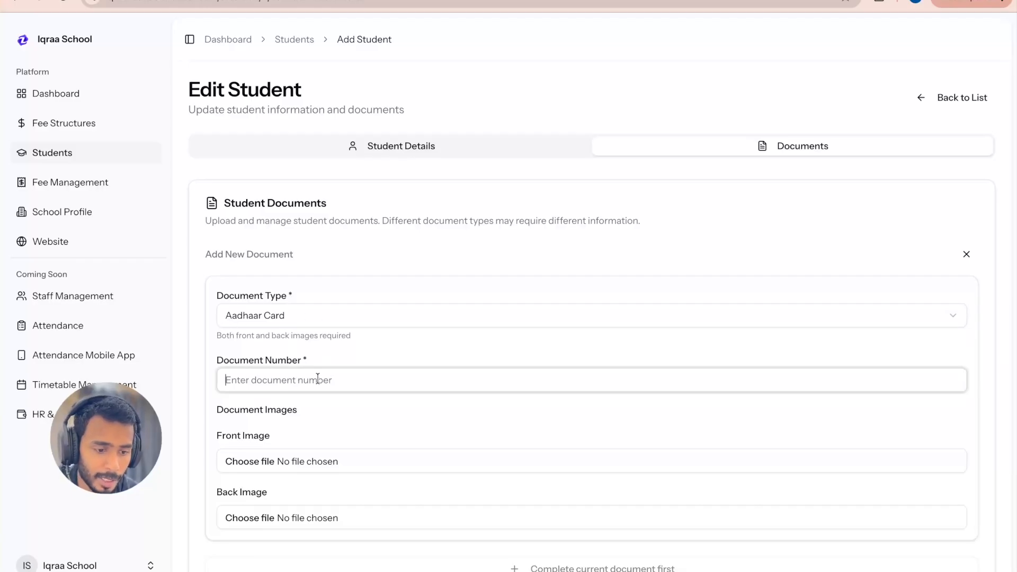
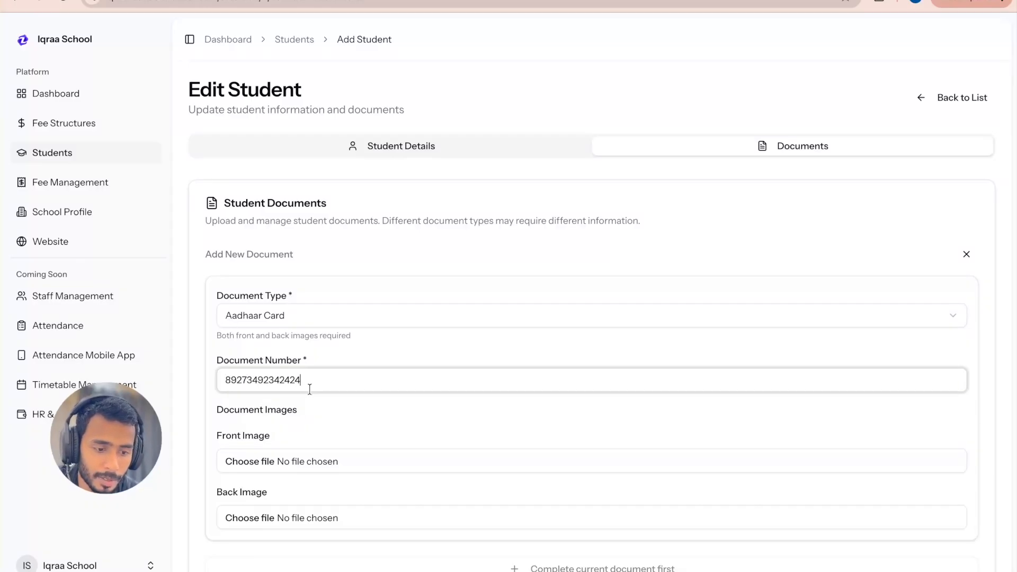
# Step: Attach "Screenshot 2026-02-28 at 2.32.47 PM" from the Desktop's screenshot folder as the Aadhaar card's front image
pyautogui.click(300, 471)
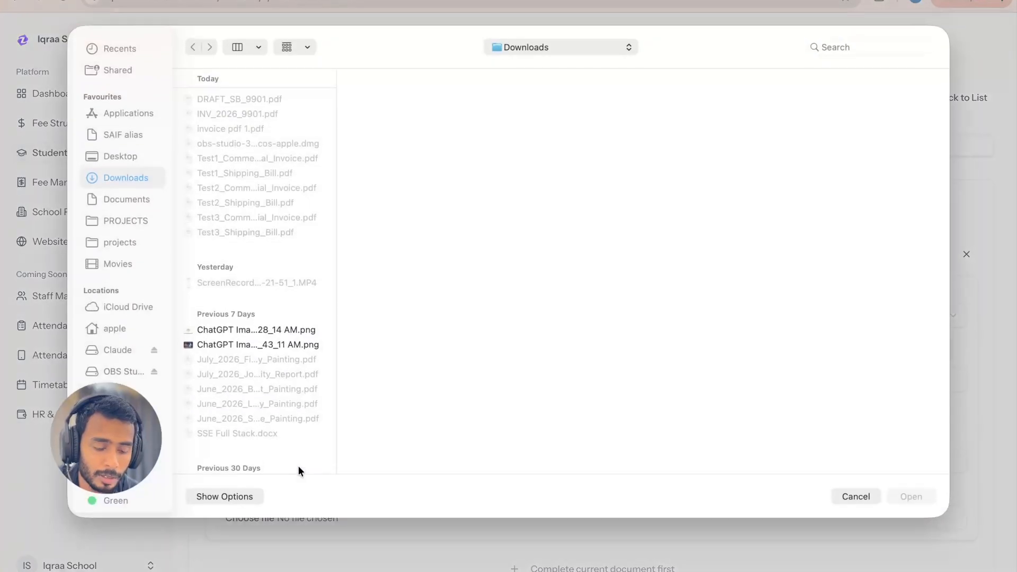
pyautogui.scroll(-5, 278, 367)
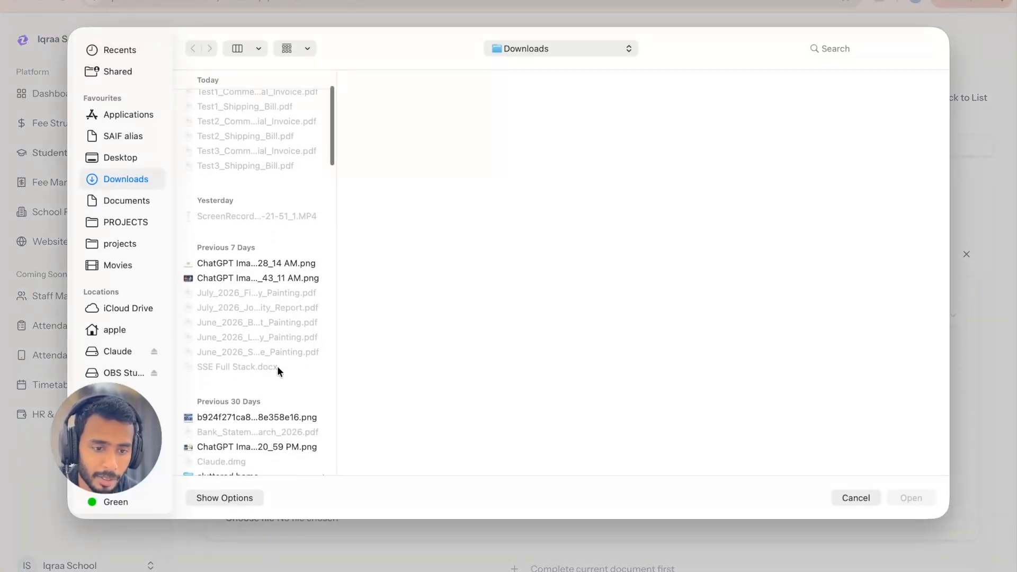
pyautogui.scroll(5, 243, 255)
pyautogui.click(132, 156)
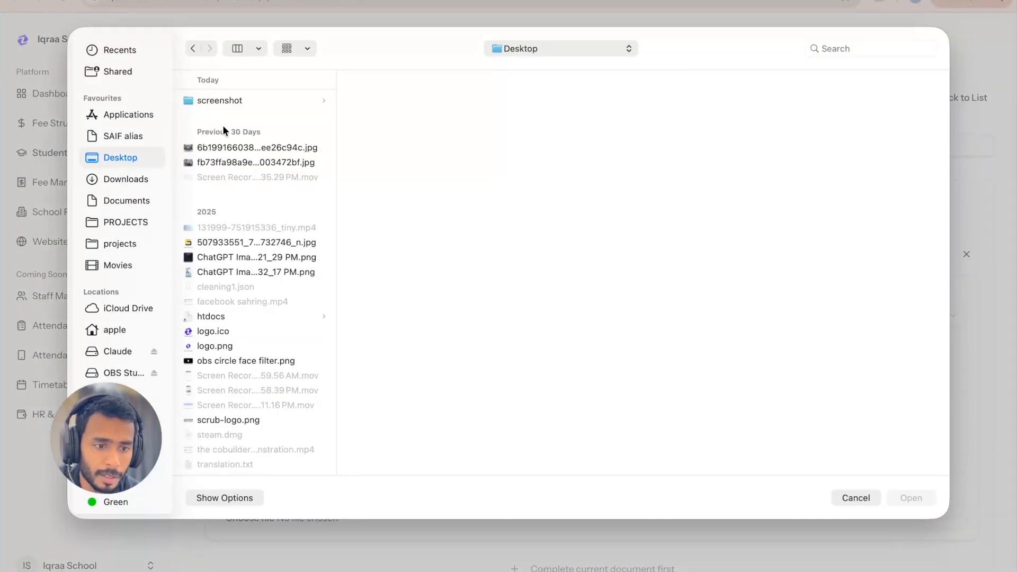
pyautogui.click(236, 100)
pyautogui.click(386, 100)
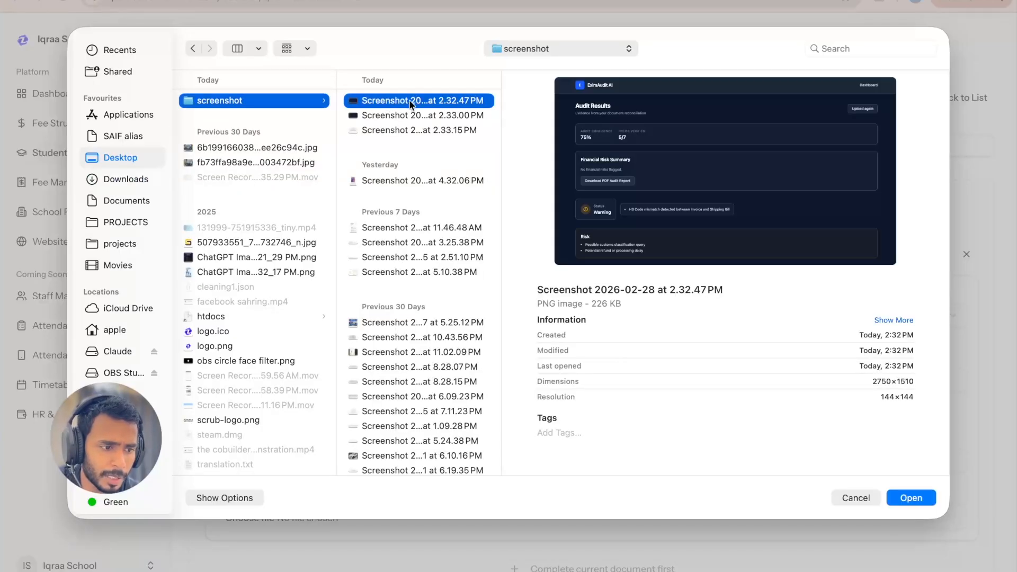
pyautogui.doubleClick(409, 99)
# Step: Attach "Screenshot 2026-02-28 at 2.33.00 PM" from the screenshot folder as the Aadhaar card's back image
pyautogui.scroll(-3, 441, 365)
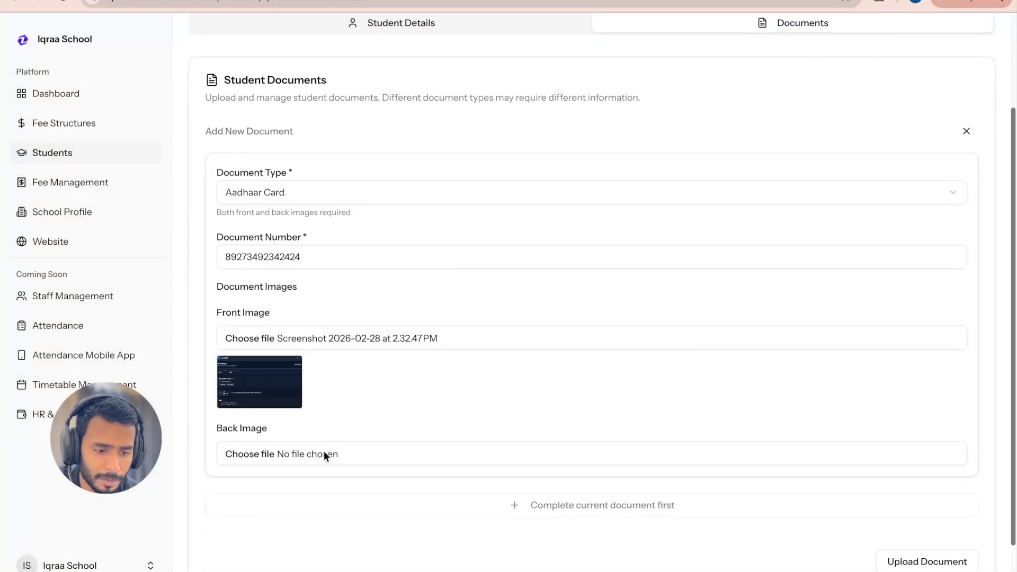
pyautogui.click(322, 454)
pyautogui.click(406, 116)
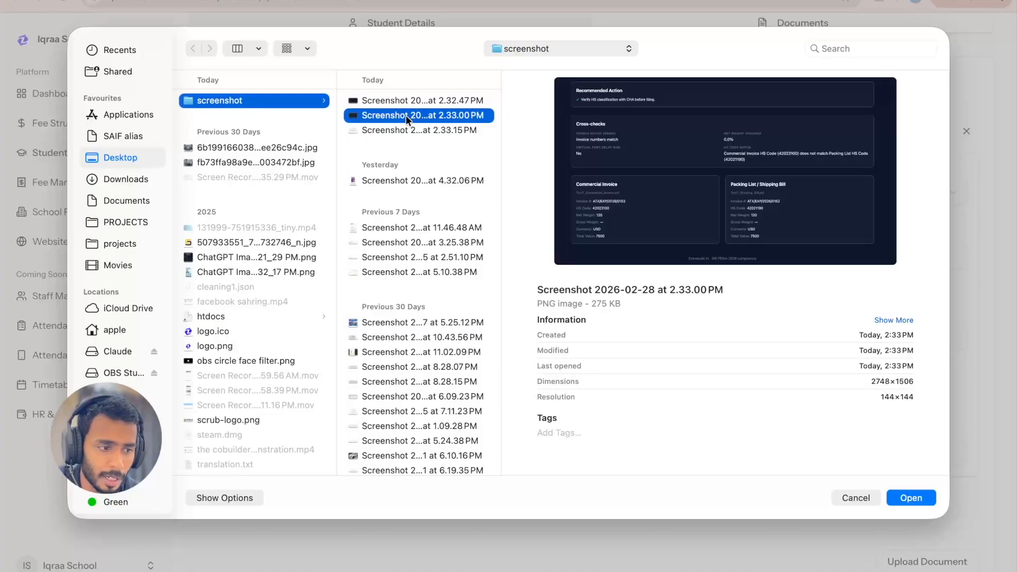
pyautogui.doubleClick(405, 116)
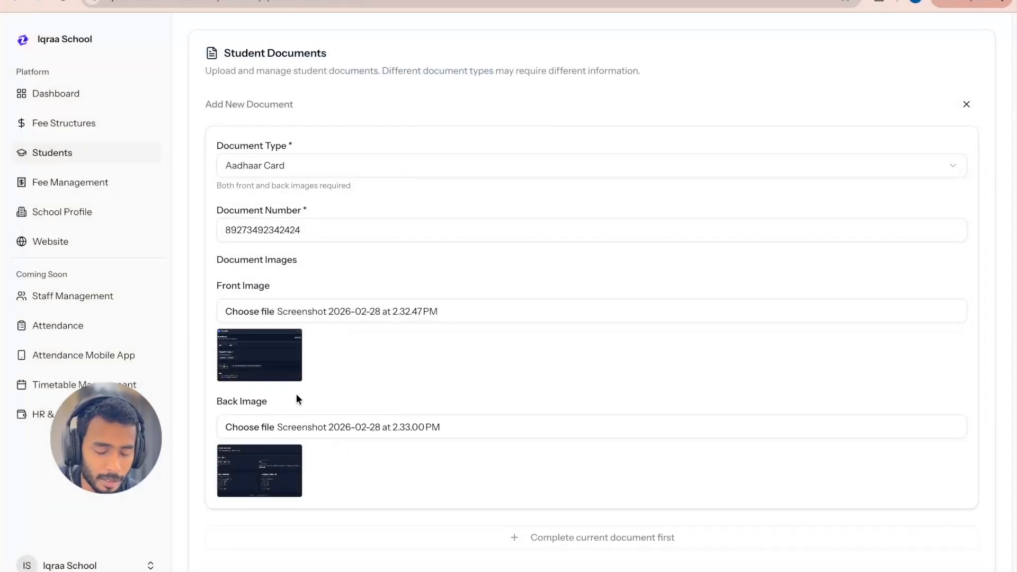
# Step: Upload the completed Aadhaar card document to the student's record and dismiss the notification
pyautogui.scroll(3, 372, 392)
pyautogui.scroll(-4, 373, 392)
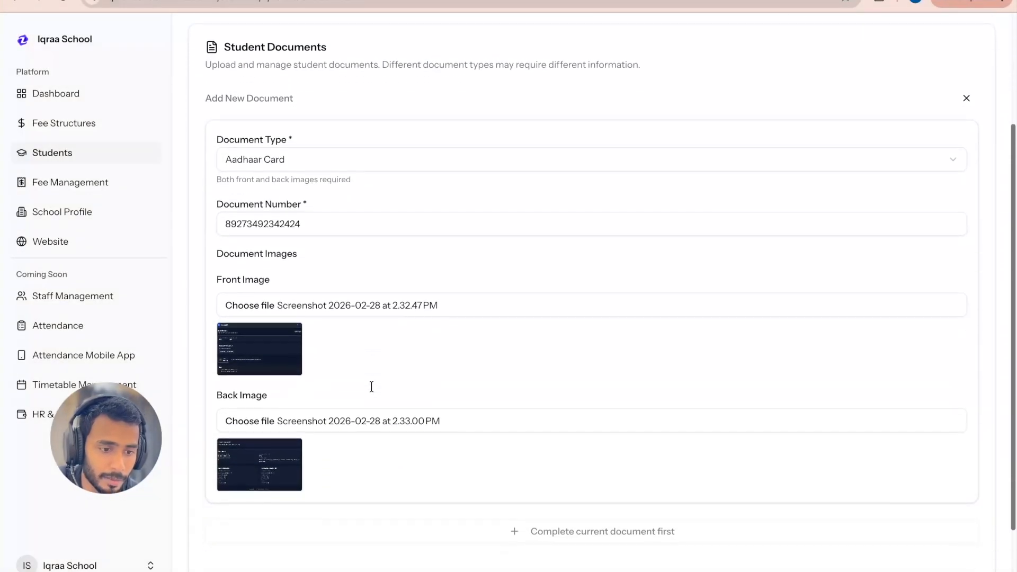
pyautogui.scroll(-2, 371, 386)
pyautogui.click(900, 501)
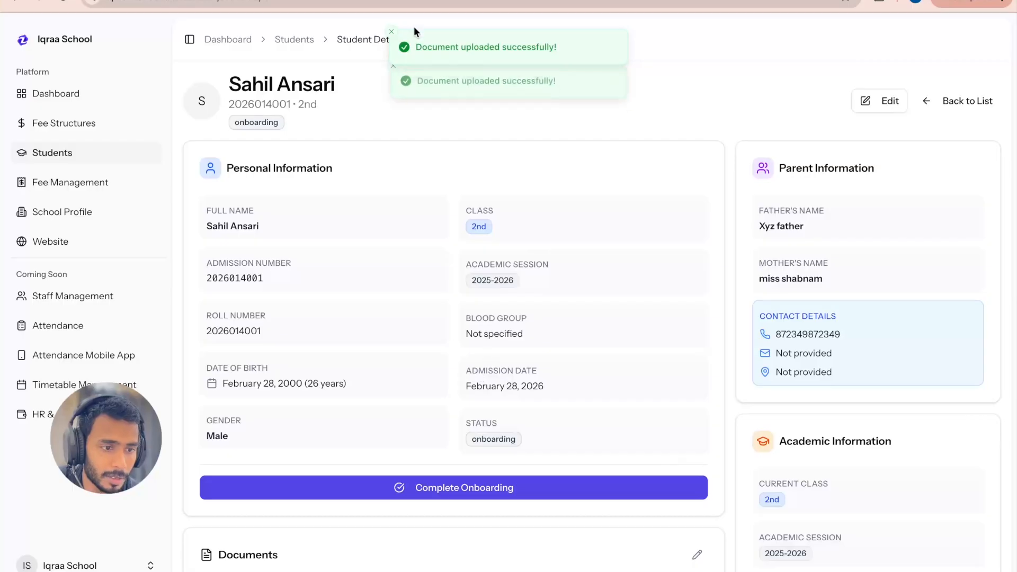
pyautogui.click(391, 31)
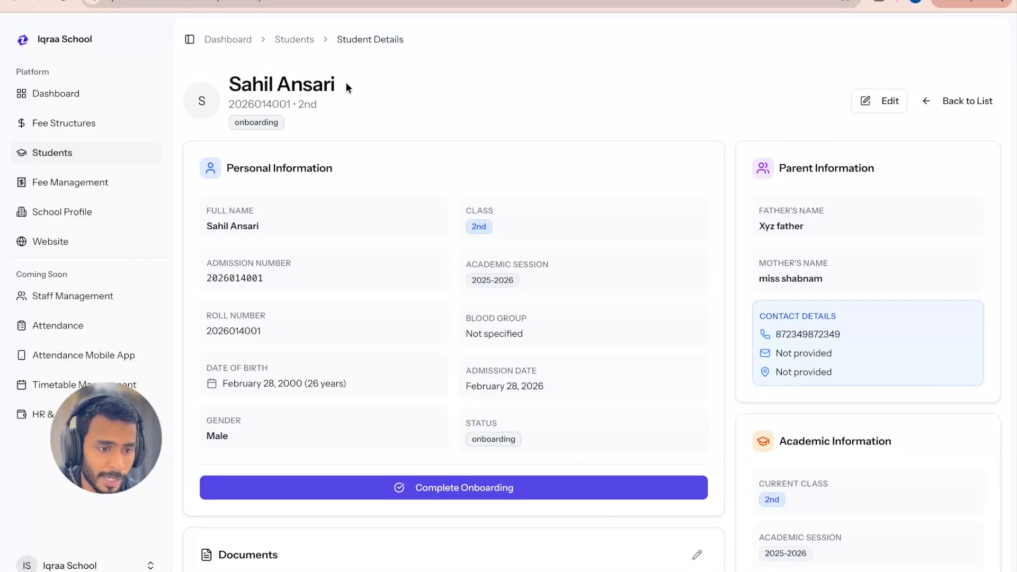
# Step: Review the new student's personal, parent and academic information and the uploaded documents on the details page
pyautogui.moveTo(346, 86); pyautogui.dragTo(228, 83)
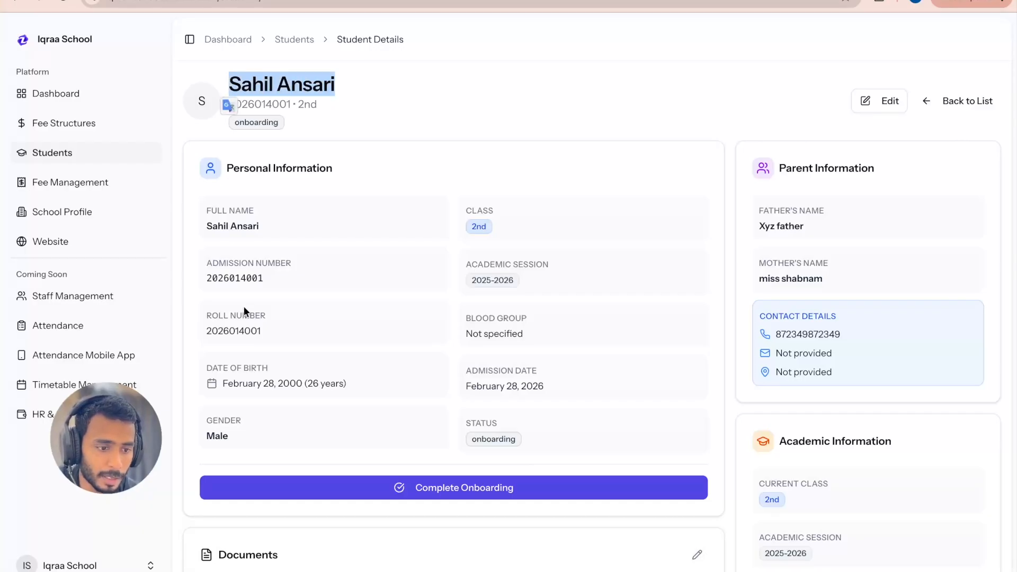
pyautogui.scroll(-1, 271, 331)
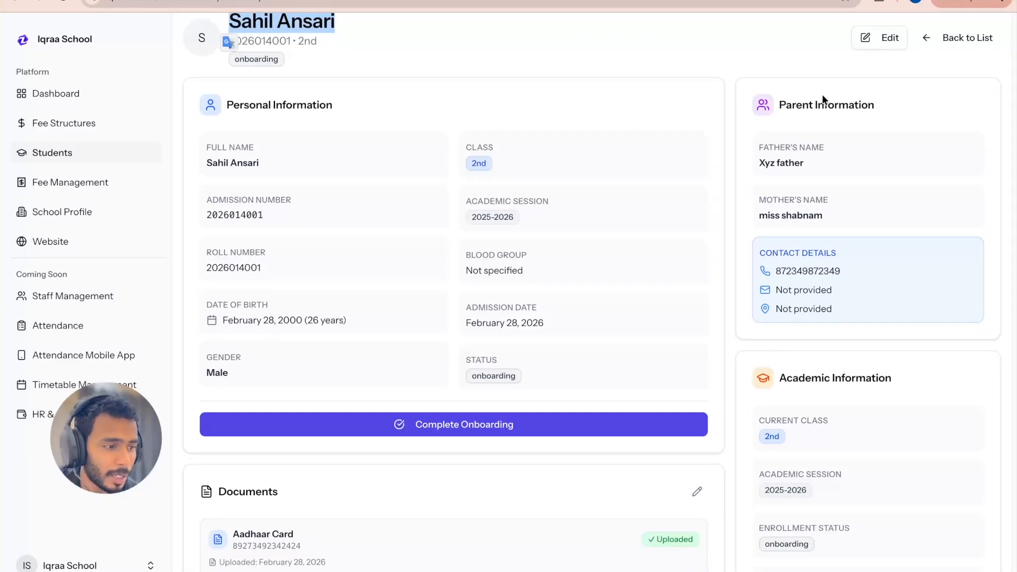
pyautogui.scroll(-2, 873, 150)
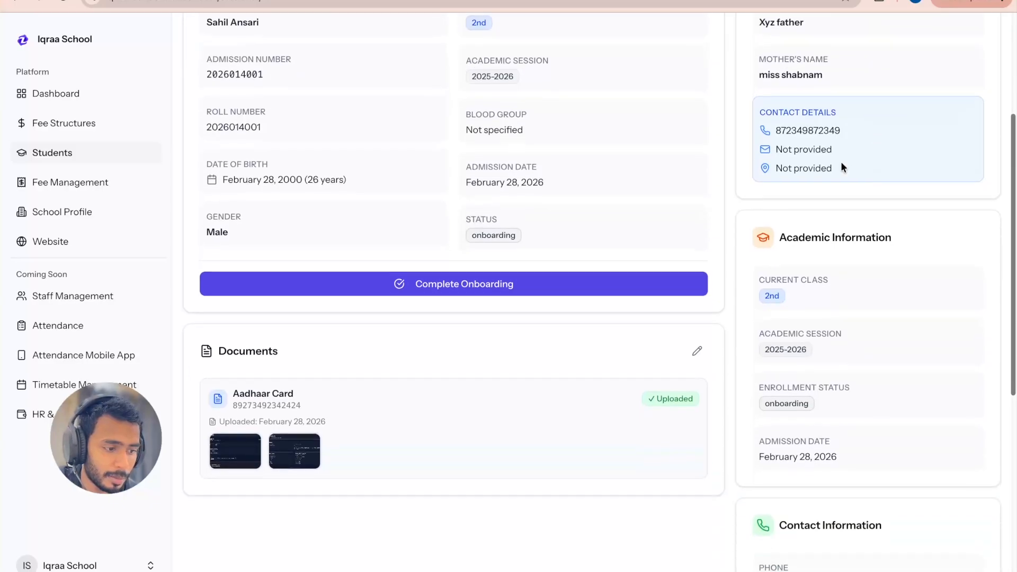
# Step: Examine the student's class, session, enrollment status and admission date under Academic Information, along with the rest of the record
pyautogui.moveTo(776, 235); pyautogui.dragTo(875, 355)
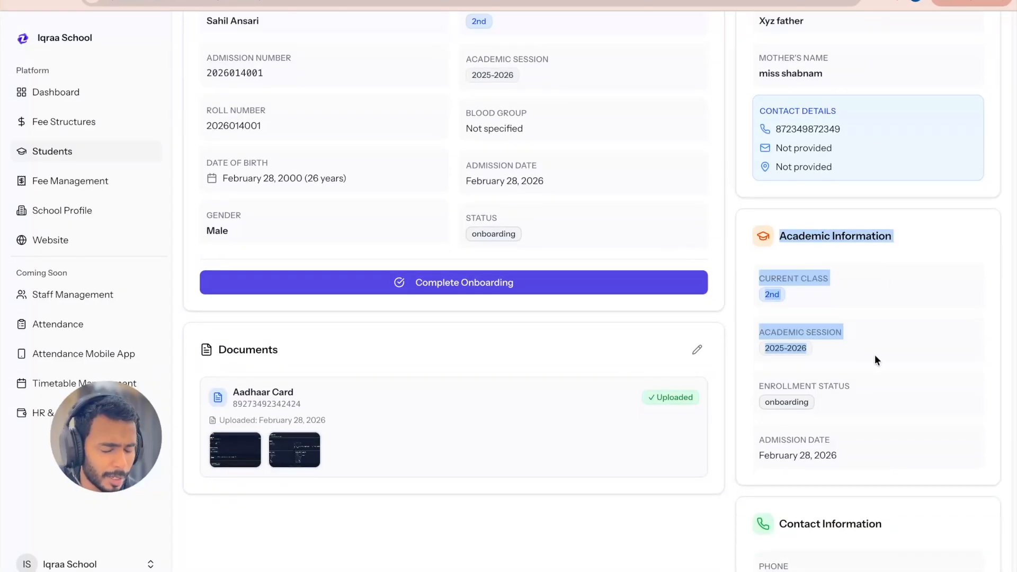
pyautogui.click(895, 238)
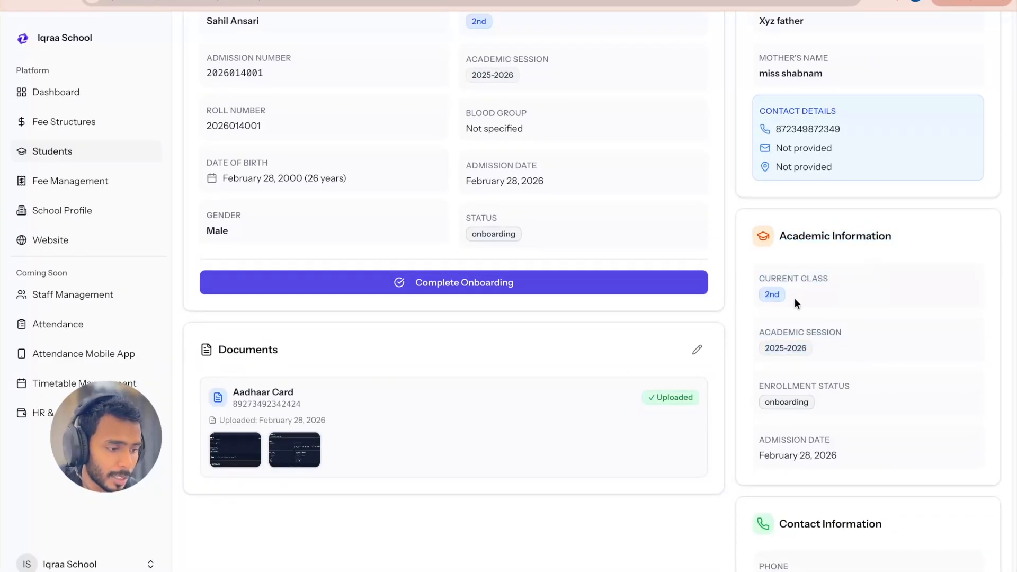
pyautogui.scroll(-5, 847, 409)
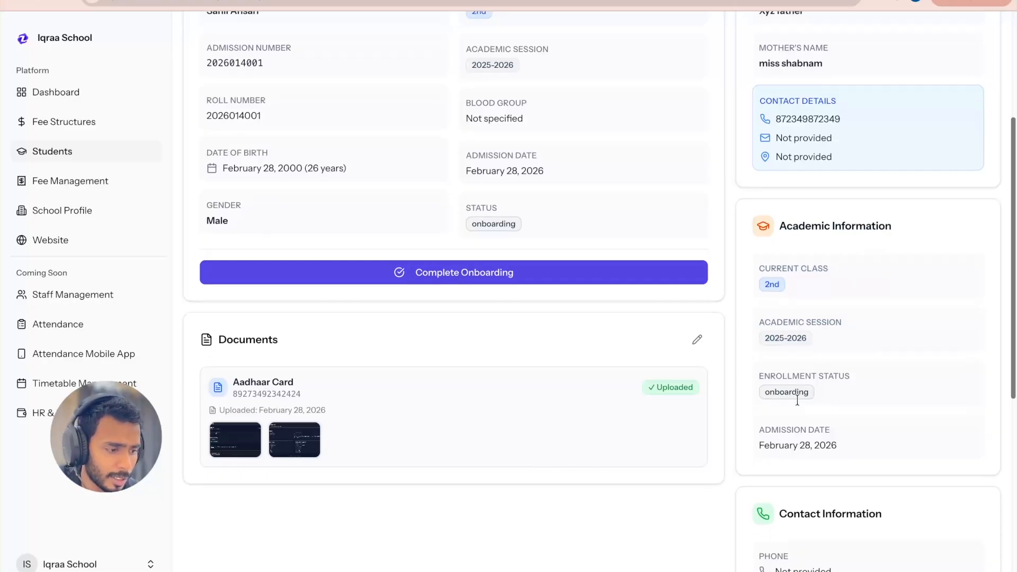
pyautogui.scroll(-4, 850, 500)
pyautogui.scroll(12, 849, 500)
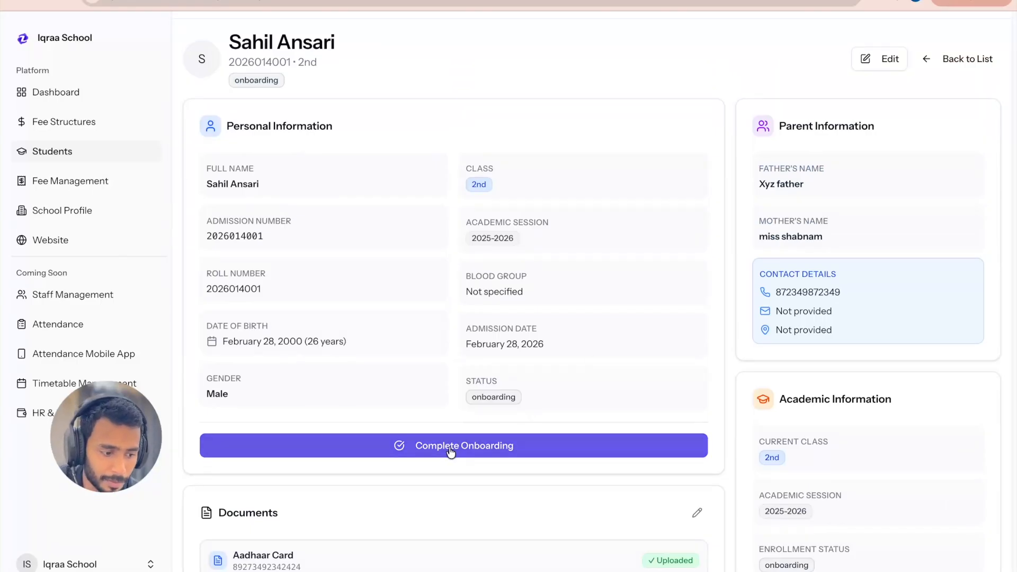
pyautogui.scroll(1, 451, 452)
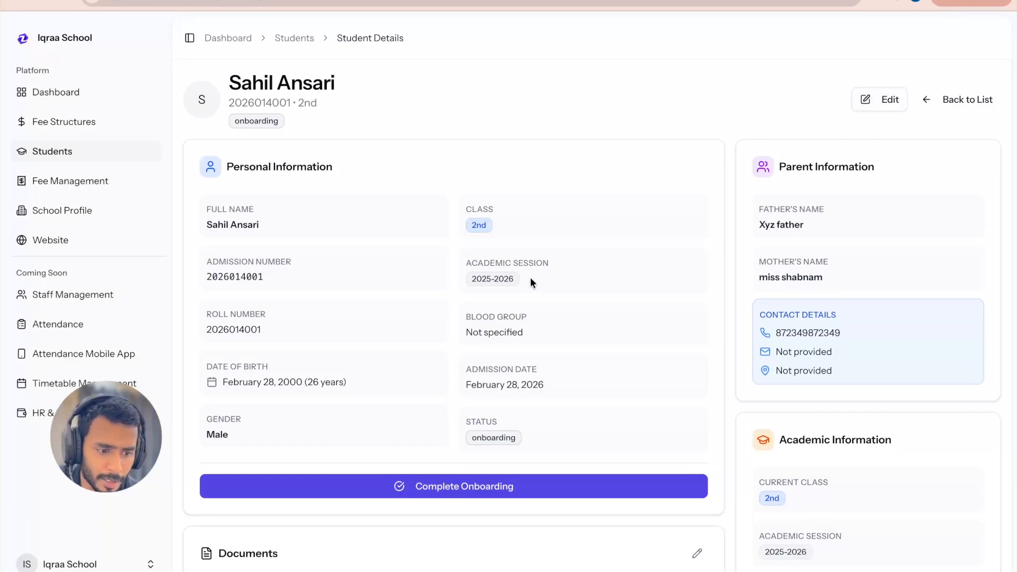
# Step: Start completing the student's onboarding from the personal information section, bringing up the confirmation with the student details
pyautogui.scroll(-1, 527, 433)
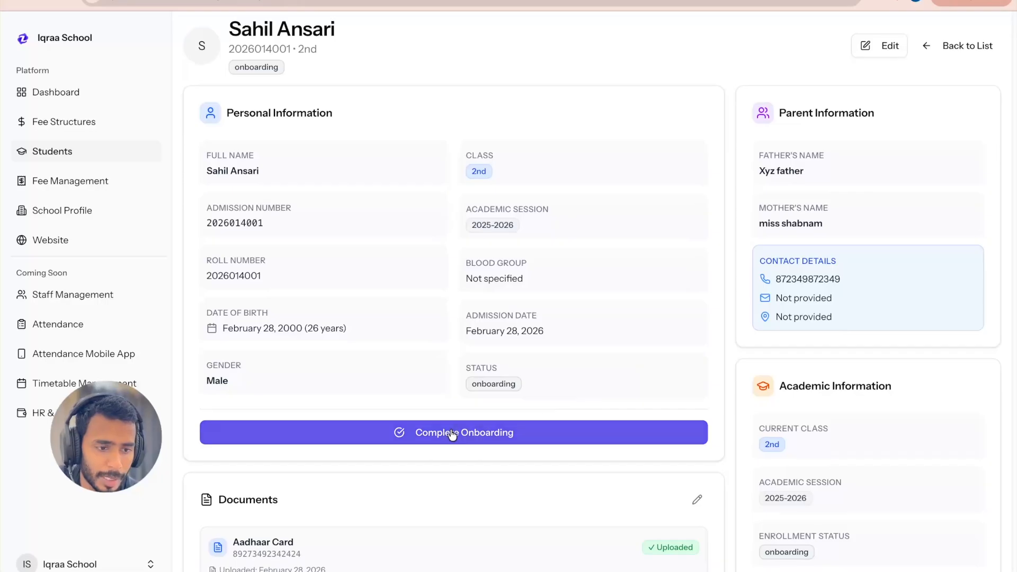
pyautogui.click(451, 435)
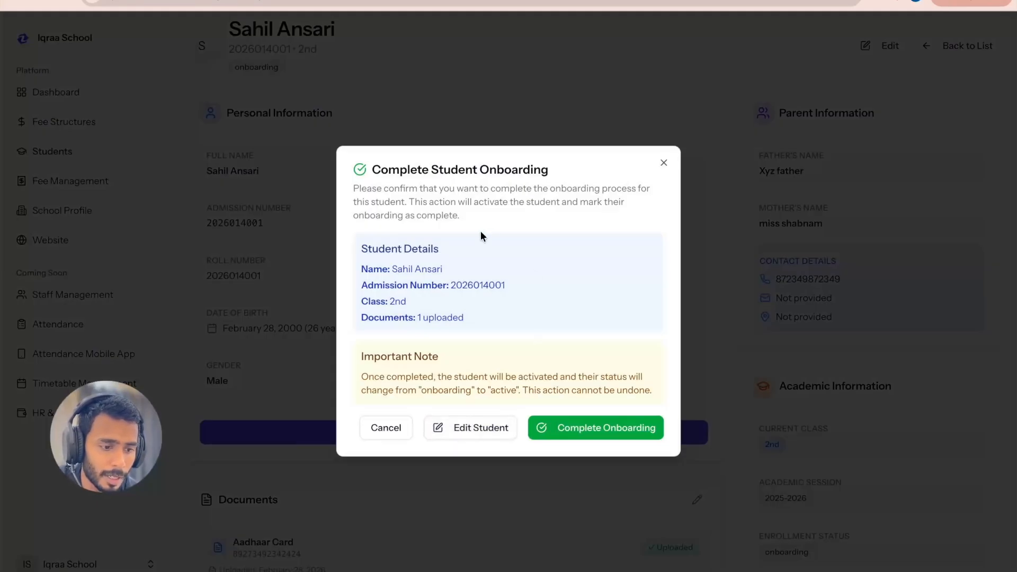
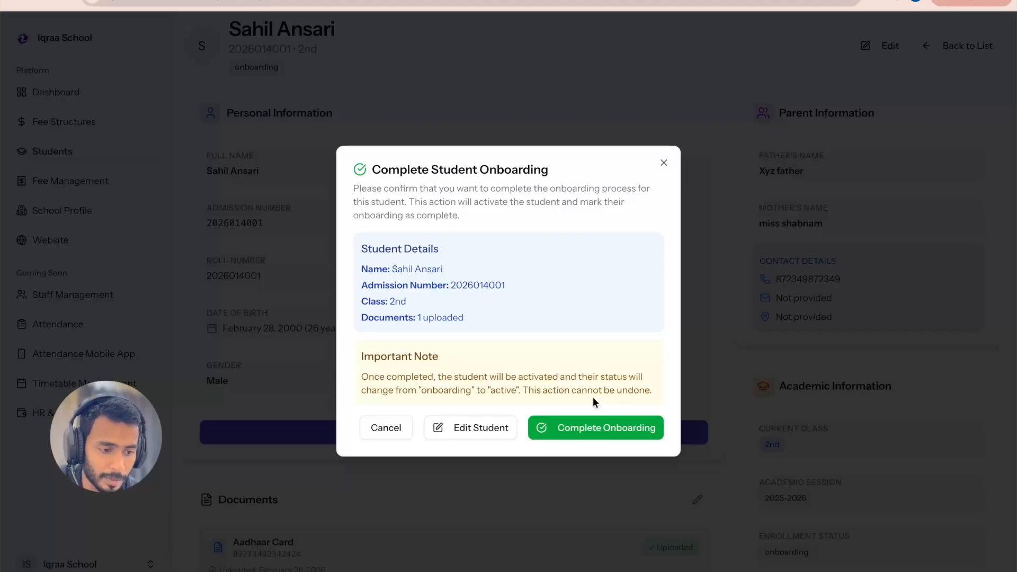
# Step: Confirm the completion of the student's onboarding so the student is activated
pyautogui.click(586, 430)
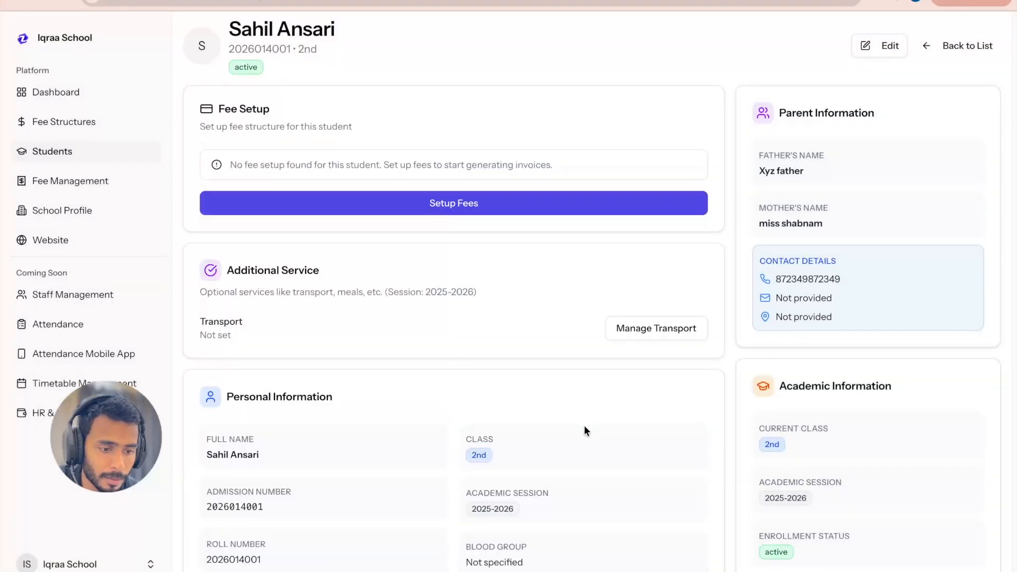
pyautogui.scroll(2, 461, 302)
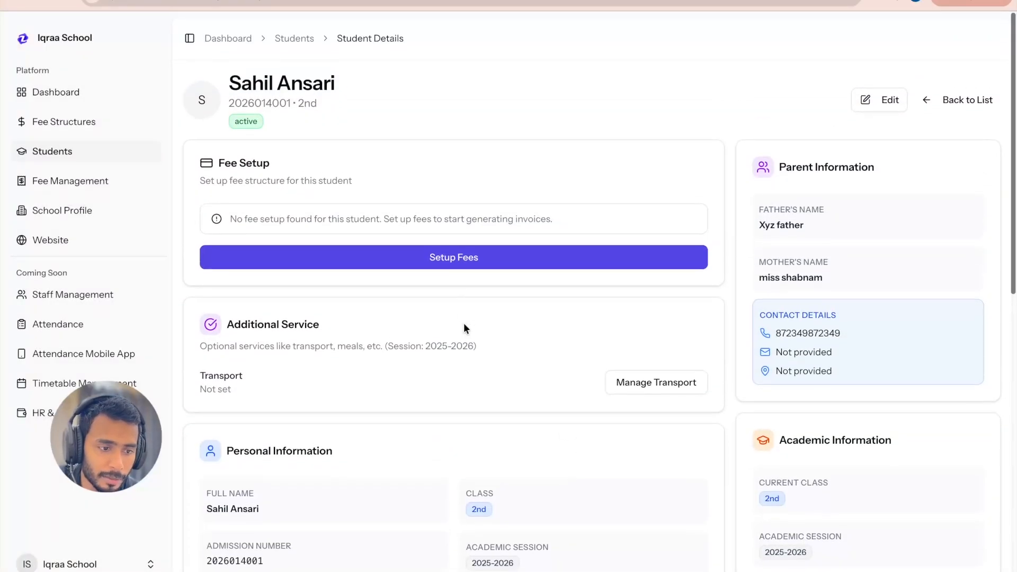
pyautogui.scroll(-1, 468, 339)
pyautogui.scroll(1, 468, 339)
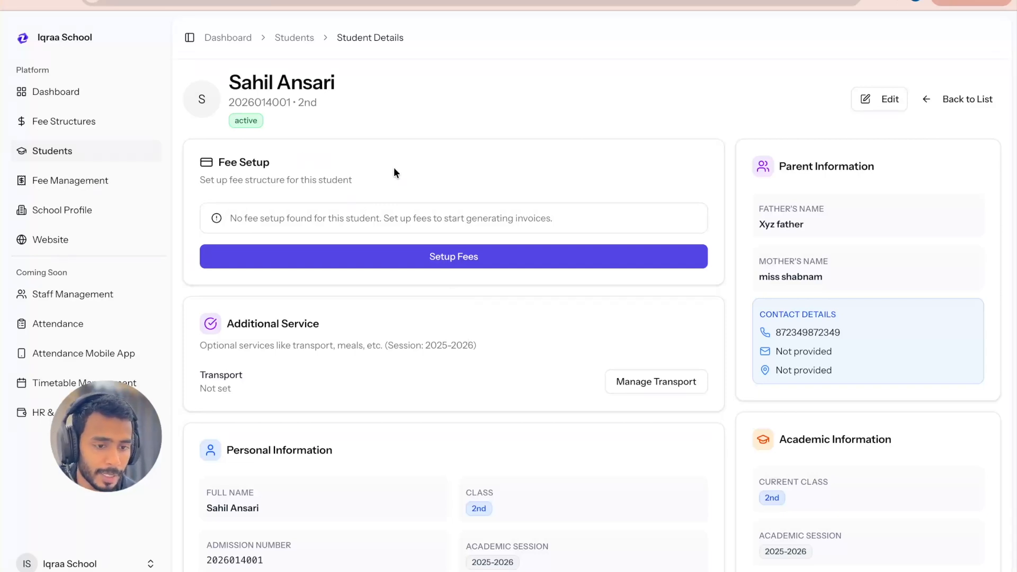
# Step: Set up the fees for the activated student so invoices can be generated
pyautogui.scroll(-1, 438, 350)
pyautogui.scroll(1, 438, 350)
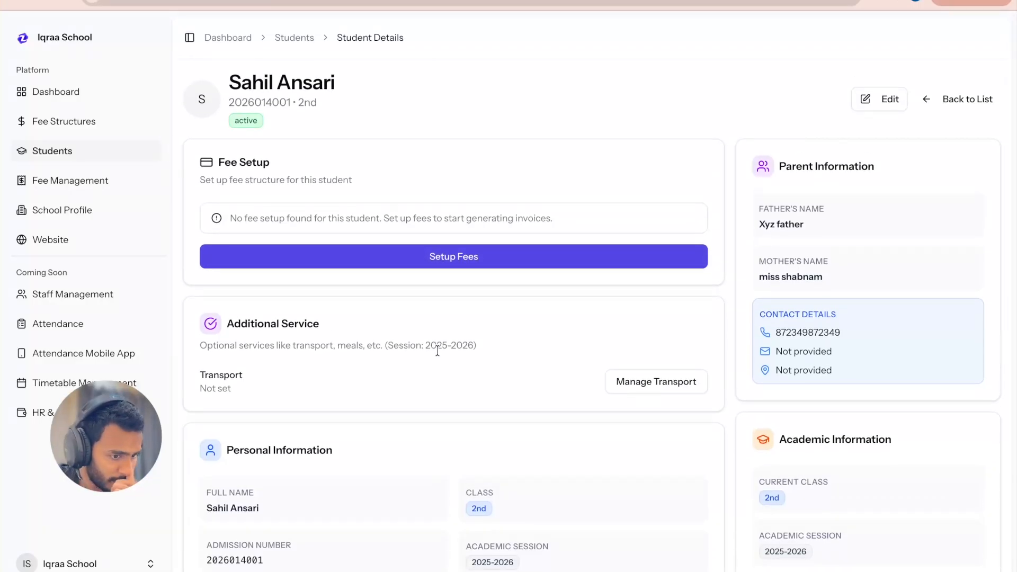
pyautogui.scroll(-1, 437, 344)
pyautogui.scroll(1, 437, 344)
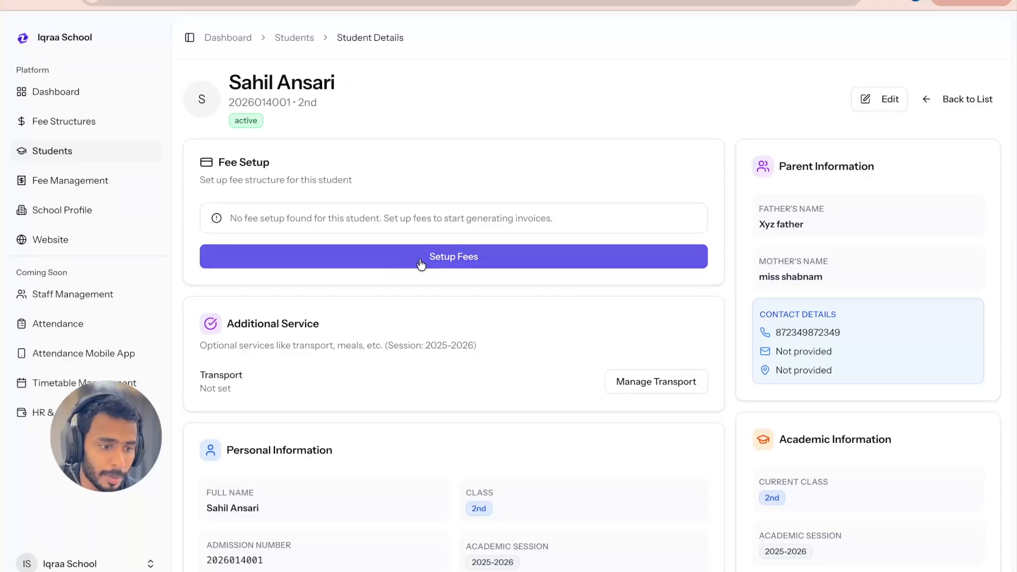
pyautogui.click(469, 260)
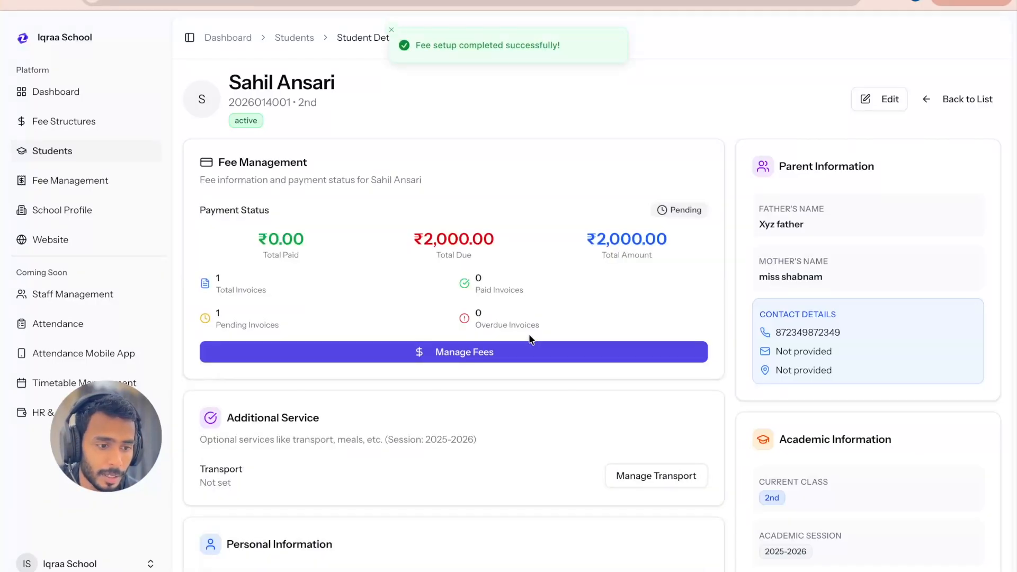
# Step: Check the total paid, total due, total amount and invoice counts in the student's fee management summary
pyautogui.scroll(-1, 536, 250)
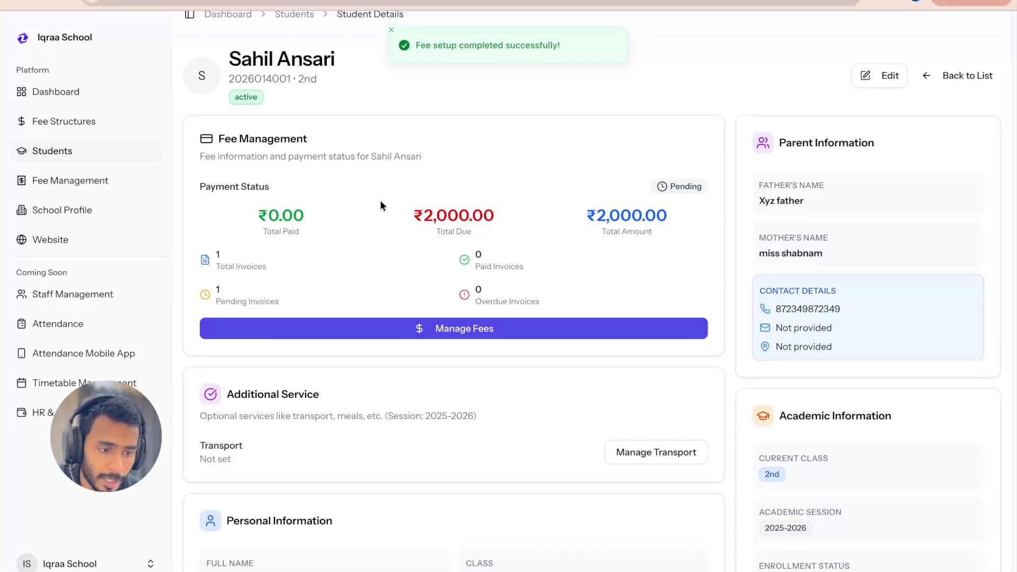
pyautogui.scroll(1, 508, 220)
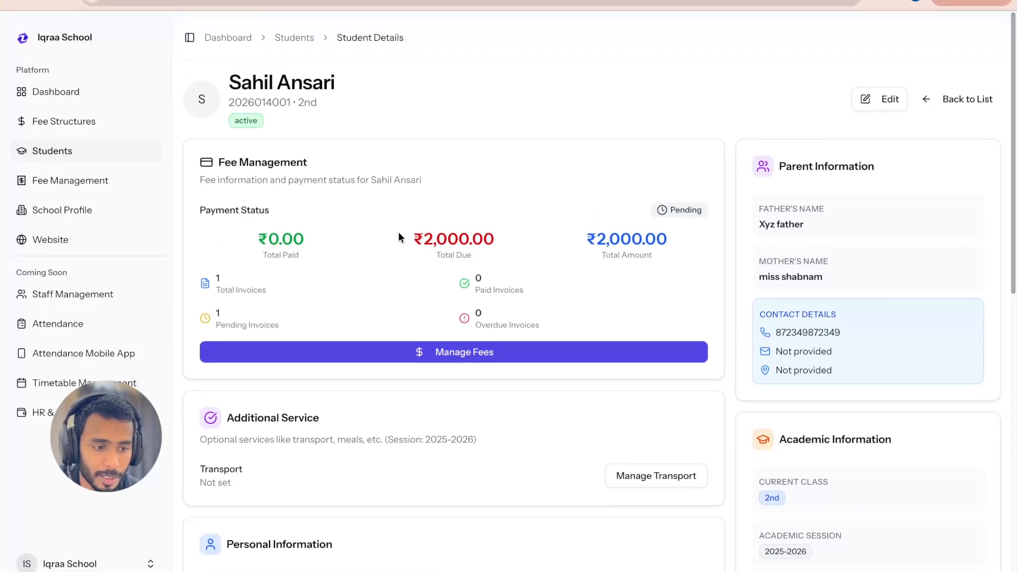
pyautogui.moveTo(401, 238); pyautogui.dragTo(492, 239)
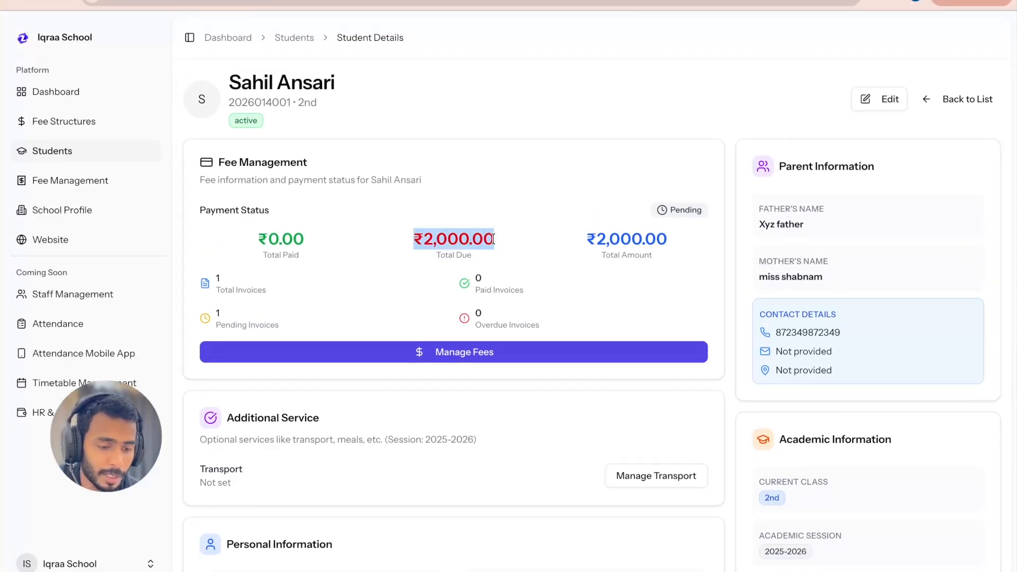
pyautogui.moveTo(580, 233); pyautogui.dragTo(679, 240)
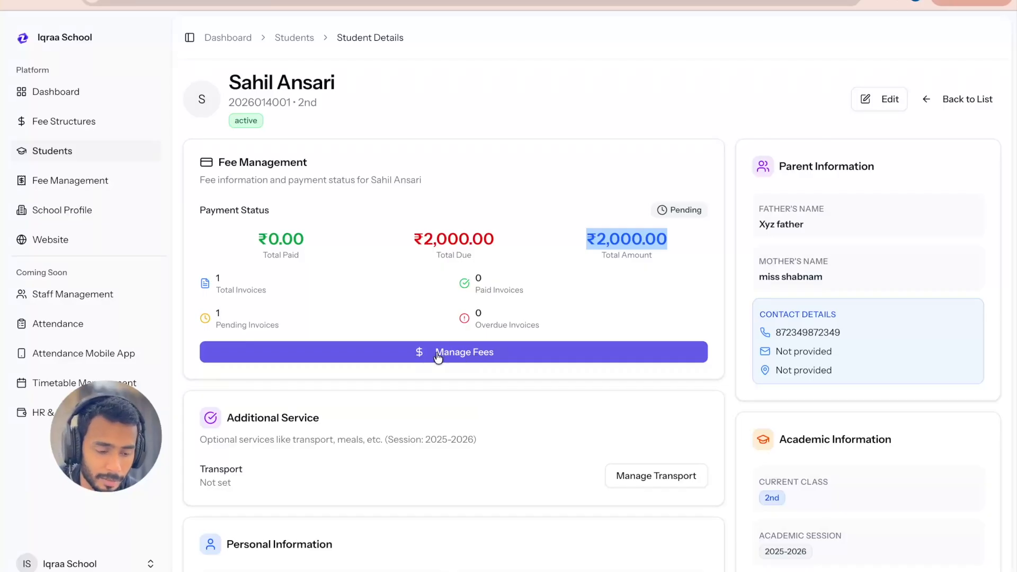
pyautogui.moveTo(341, 83); pyautogui.dragTo(229, 83)
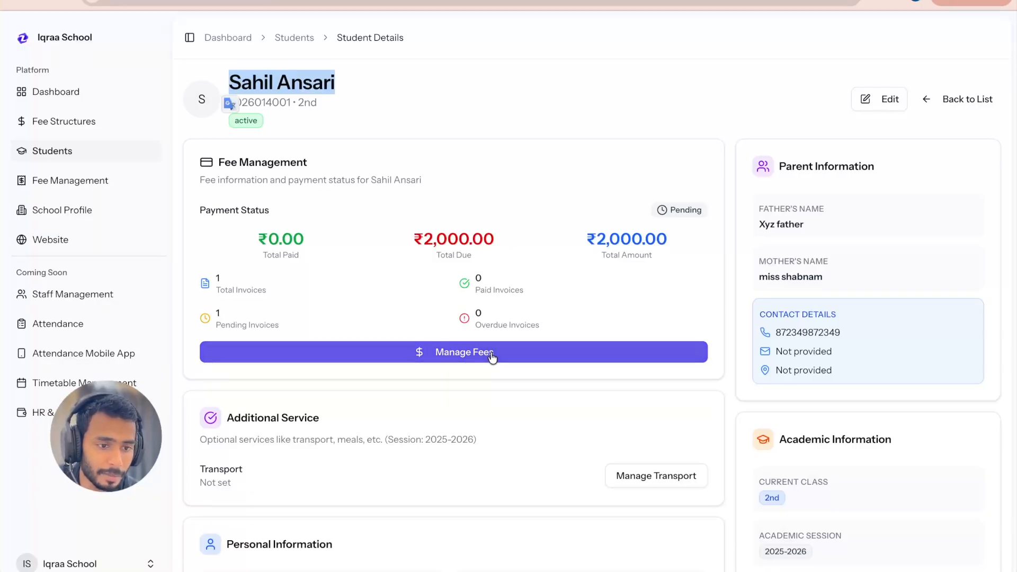
pyautogui.click(408, 104)
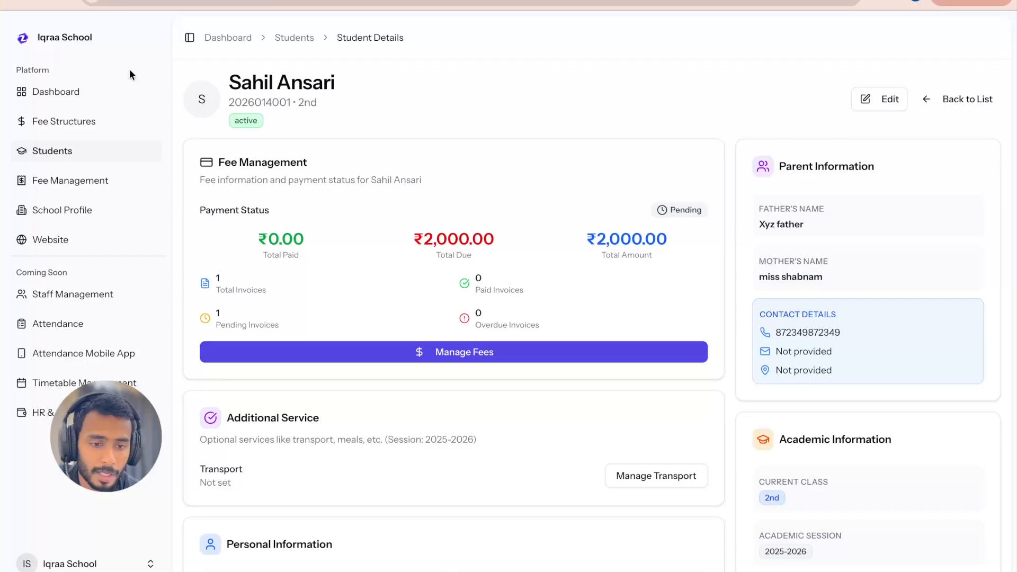
# Step: Reopen the student's record from the students list and review the fee, personal, academic and contact information
pyautogui.click(62, 154)
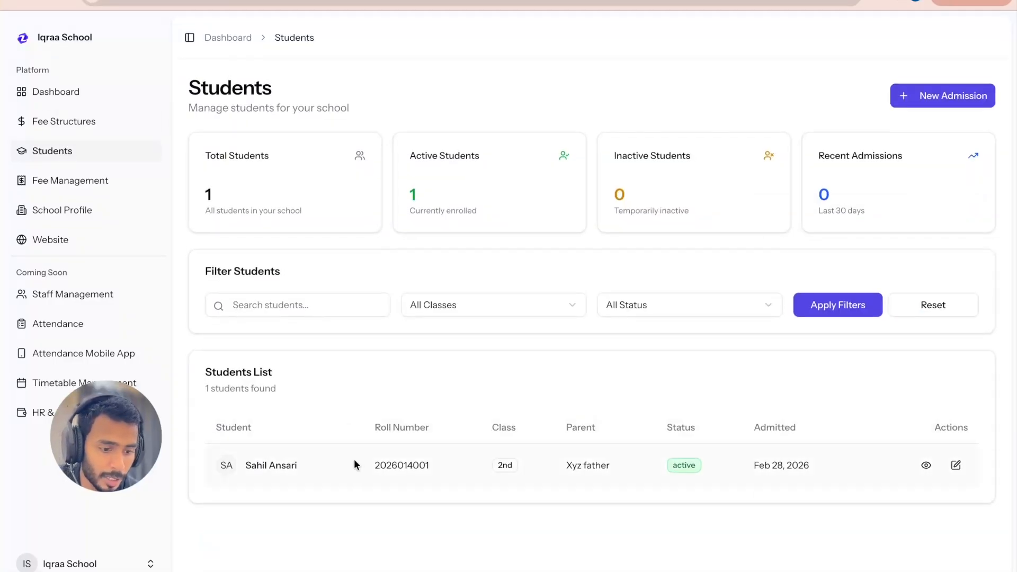
pyautogui.click(926, 467)
pyautogui.scroll(-1, 608, 413)
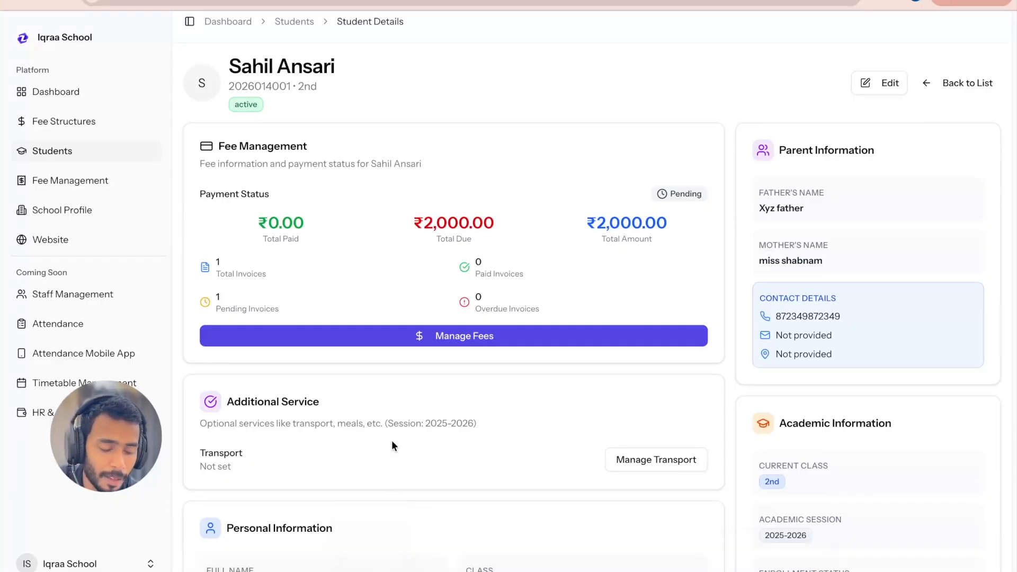
pyautogui.scroll(-2, 391, 440)
pyautogui.scroll(-5, 456, 410)
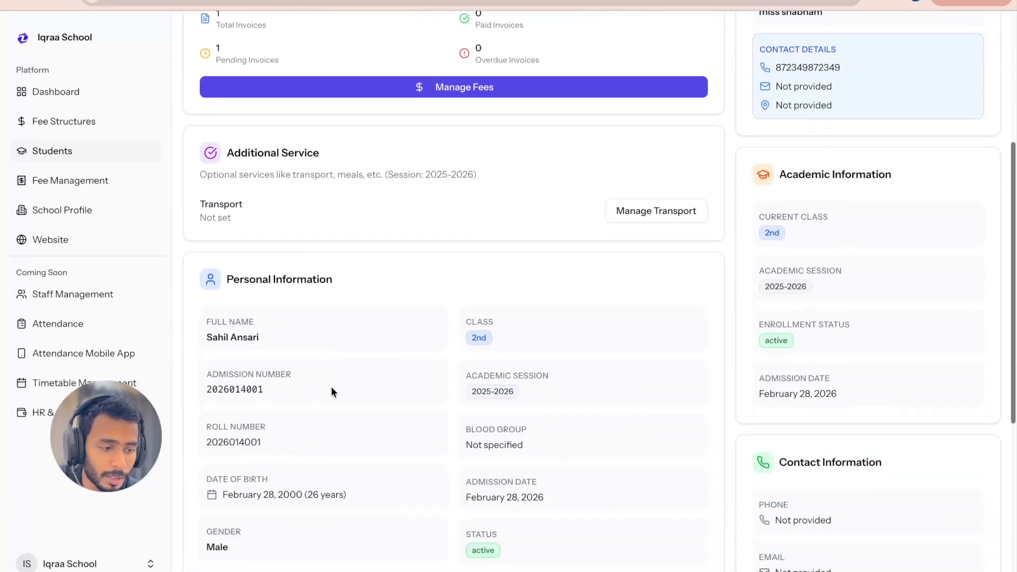
pyautogui.scroll(-2, 310, 422)
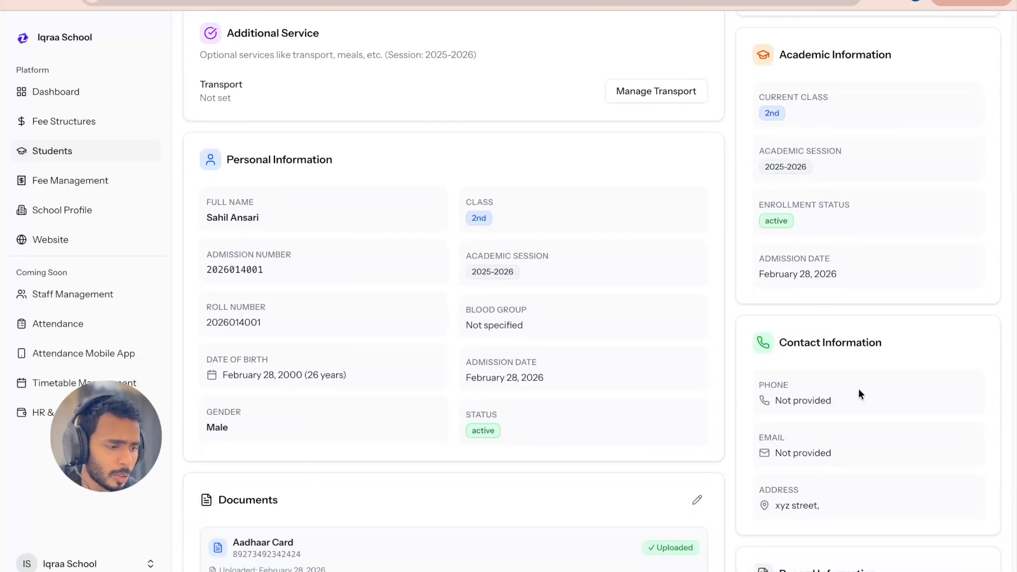
pyautogui.scroll(7, 858, 389)
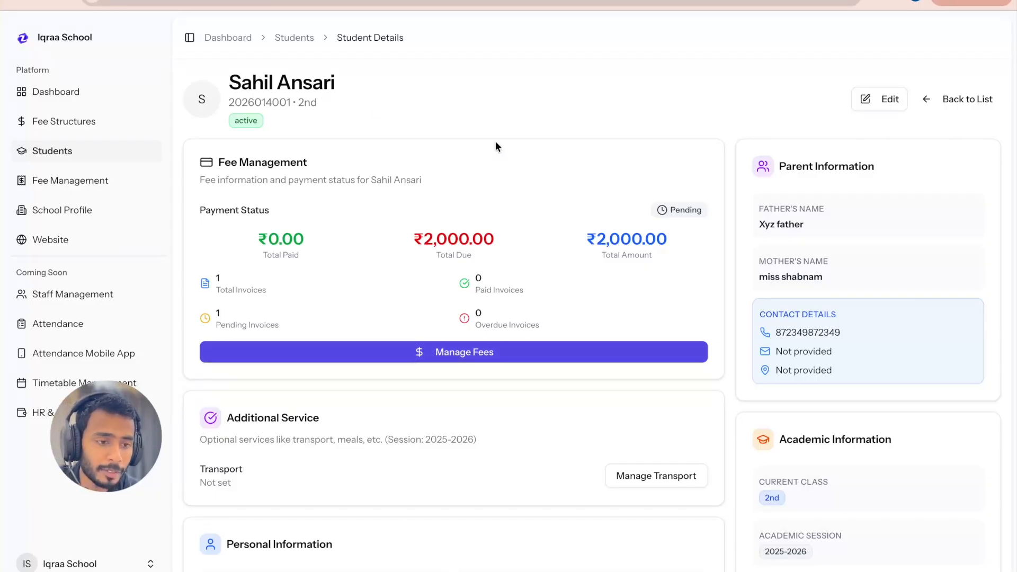
# Step: Open the student's fee management page and examine the pending invoice's covered months, total amount and paid amount
pyautogui.click(469, 351)
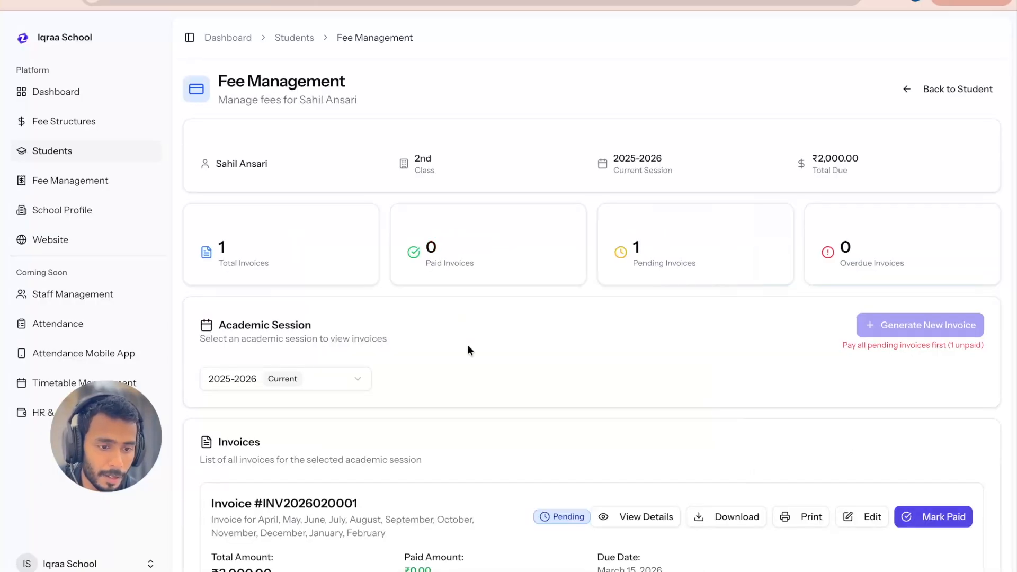
pyautogui.scroll(-1, 468, 350)
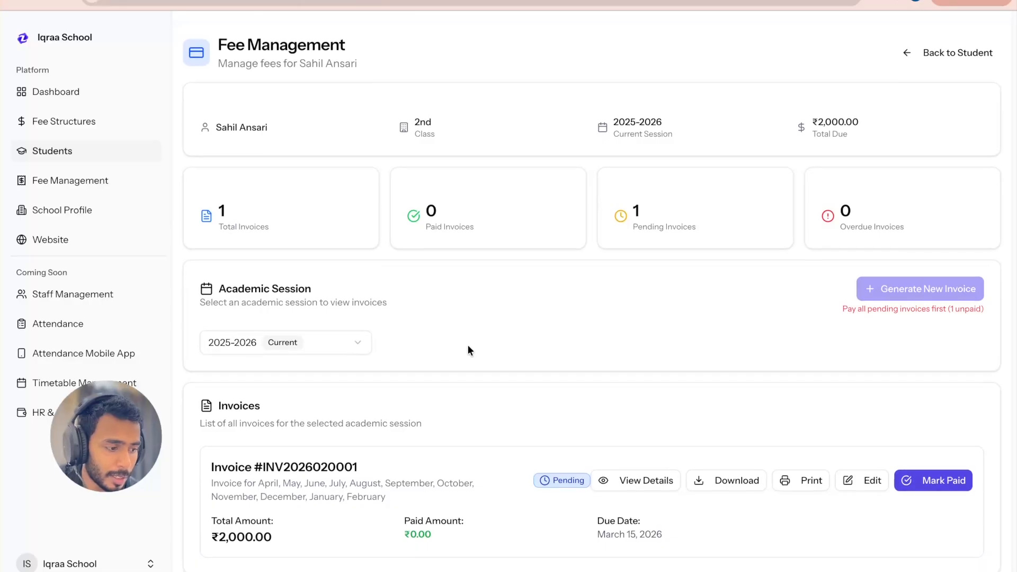
pyautogui.moveTo(204, 465); pyautogui.dragTo(278, 536)
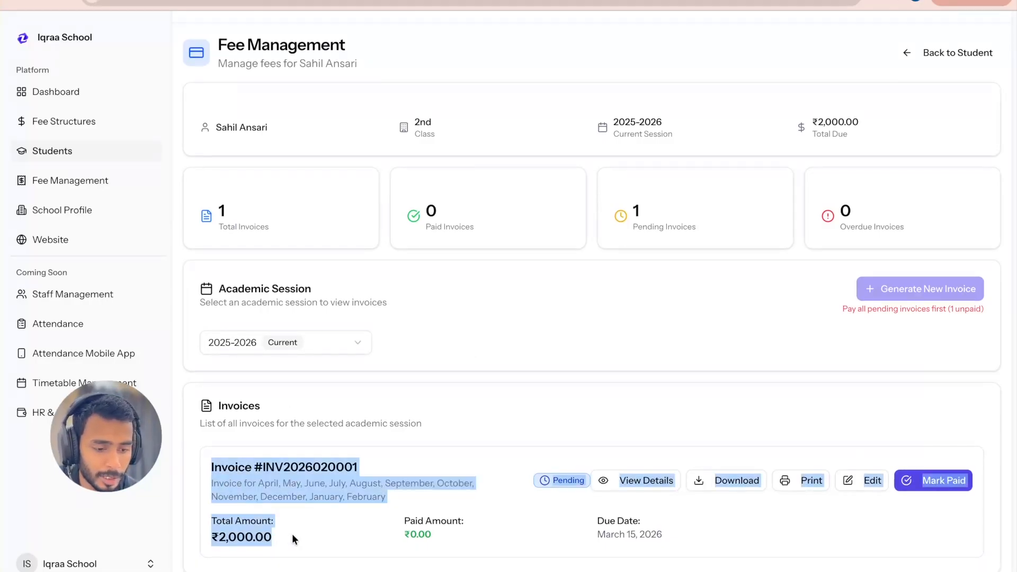
pyautogui.click(303, 528)
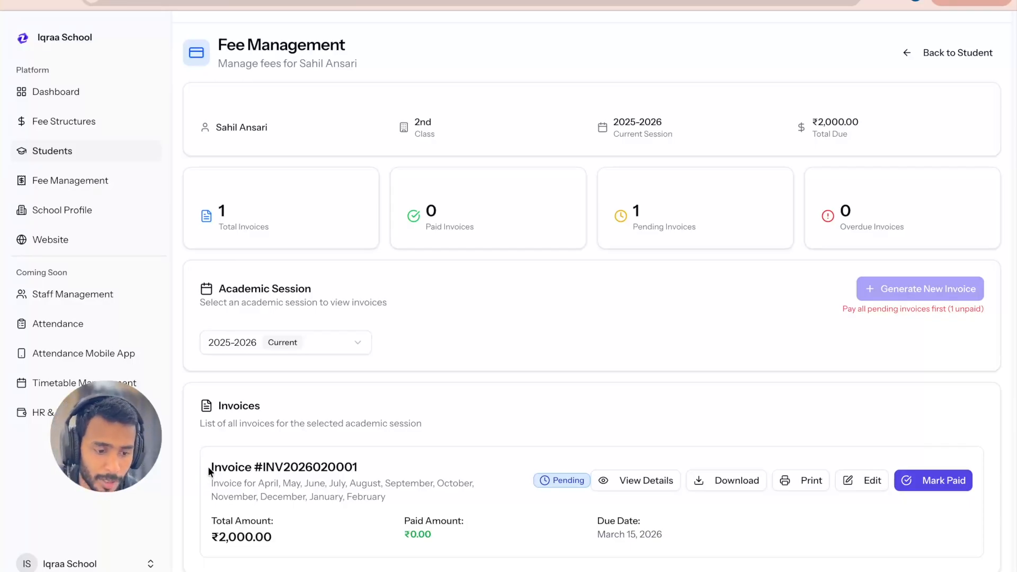
pyautogui.moveTo(207, 466); pyautogui.dragTo(273, 534)
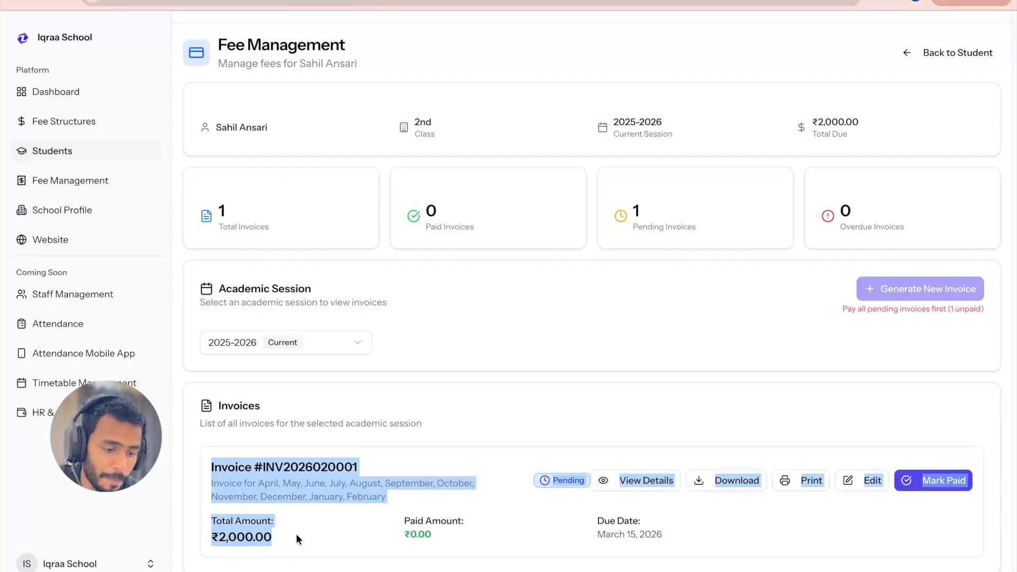
pyautogui.click(295, 538)
pyautogui.scroll(-1, 418, 362)
pyautogui.scroll(1, 418, 362)
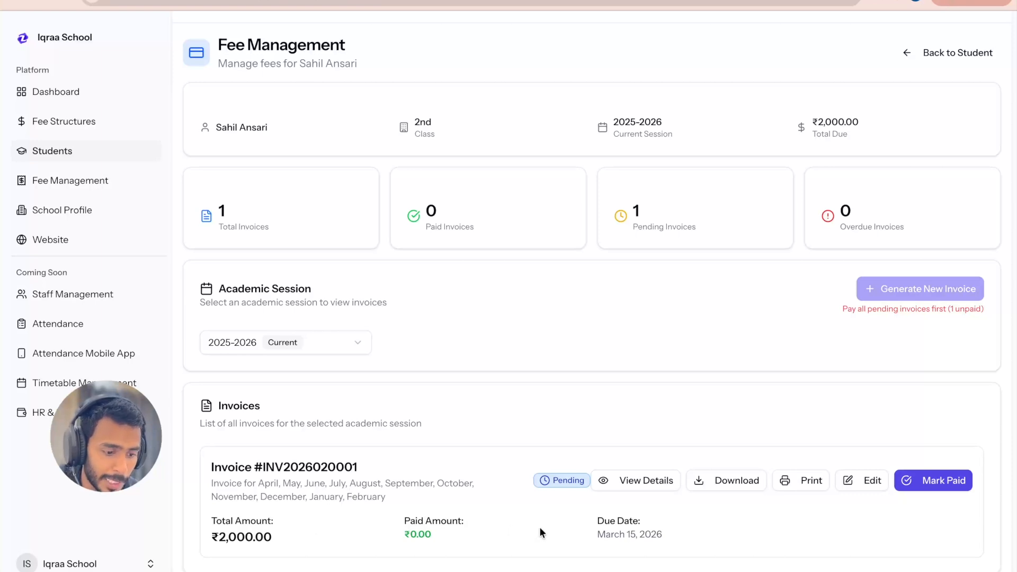
pyautogui.moveTo(251, 536); pyautogui.dragTo(226, 536)
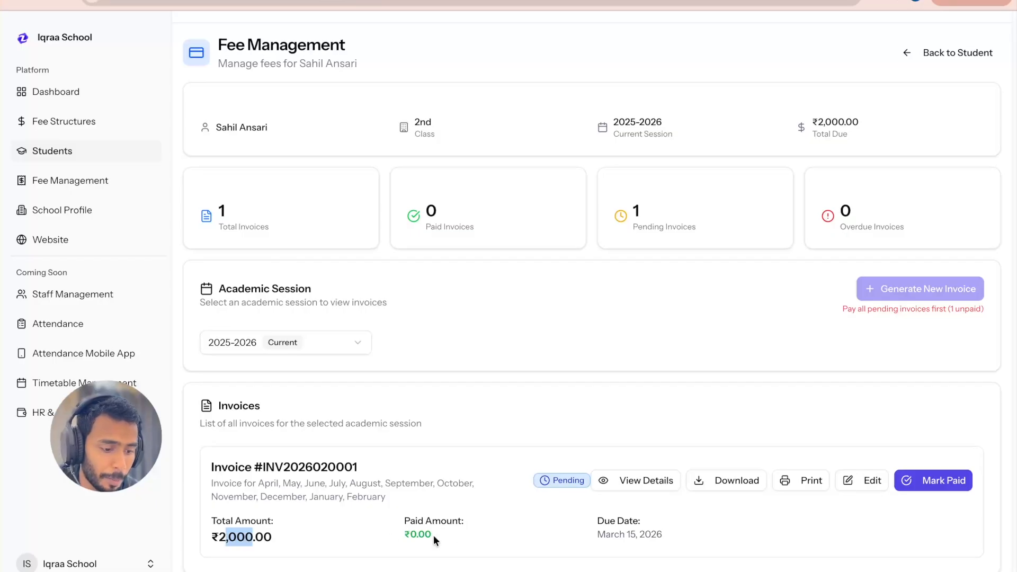
pyautogui.moveTo(431, 535); pyautogui.dragTo(407, 535)
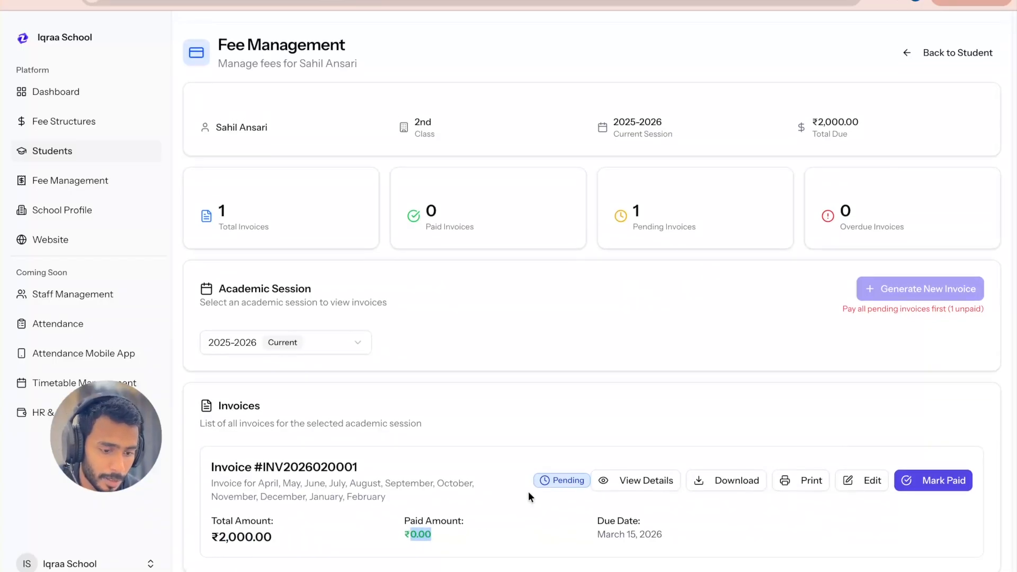
pyautogui.moveTo(272, 536); pyautogui.dragTo(214, 538)
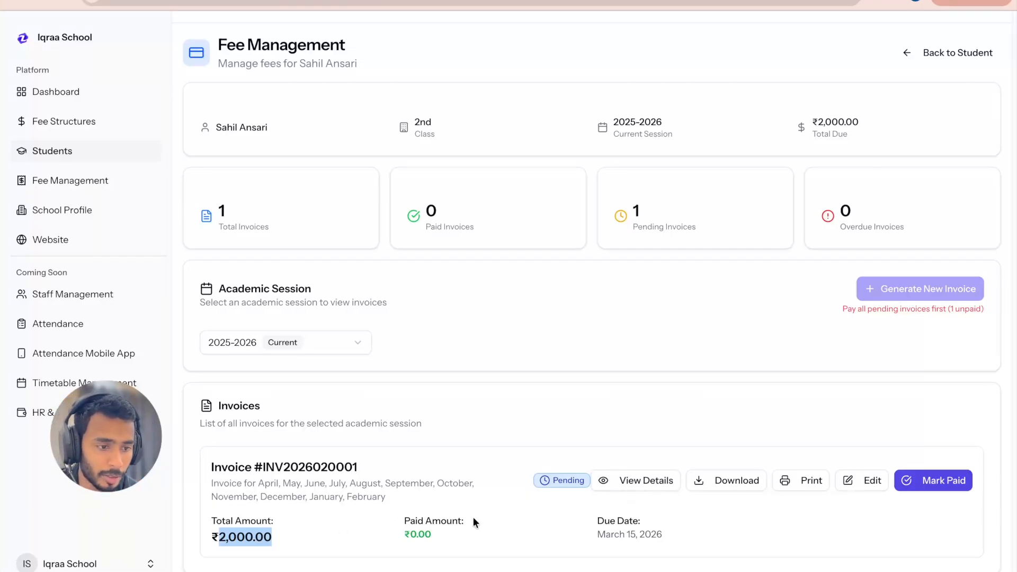
# Step: View the pending invoice's details and examine the tuition, admission and examination fee periods, base amounts and totals down to the notes
pyautogui.click(652, 483)
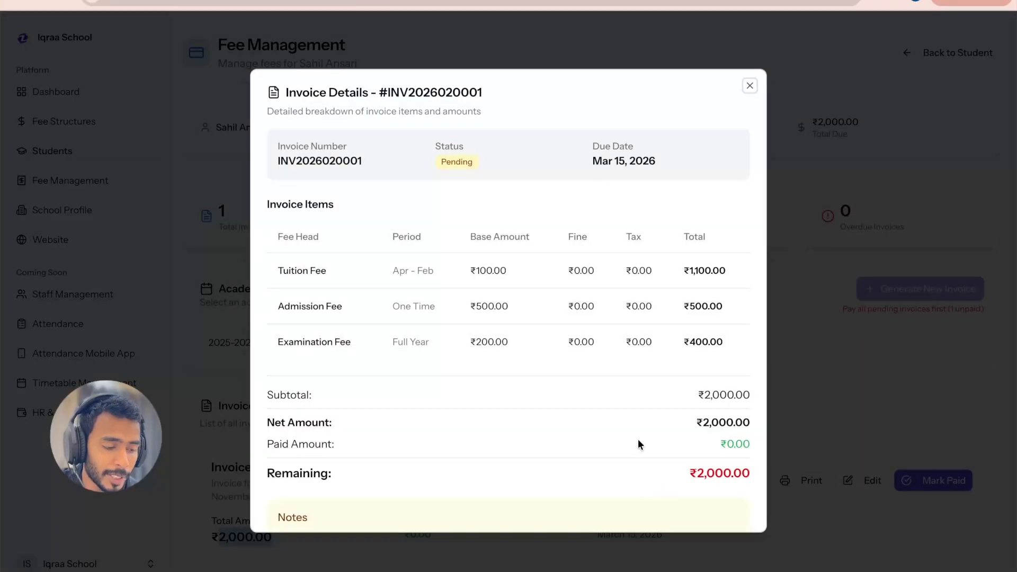
pyautogui.scroll(-1, 616, 424)
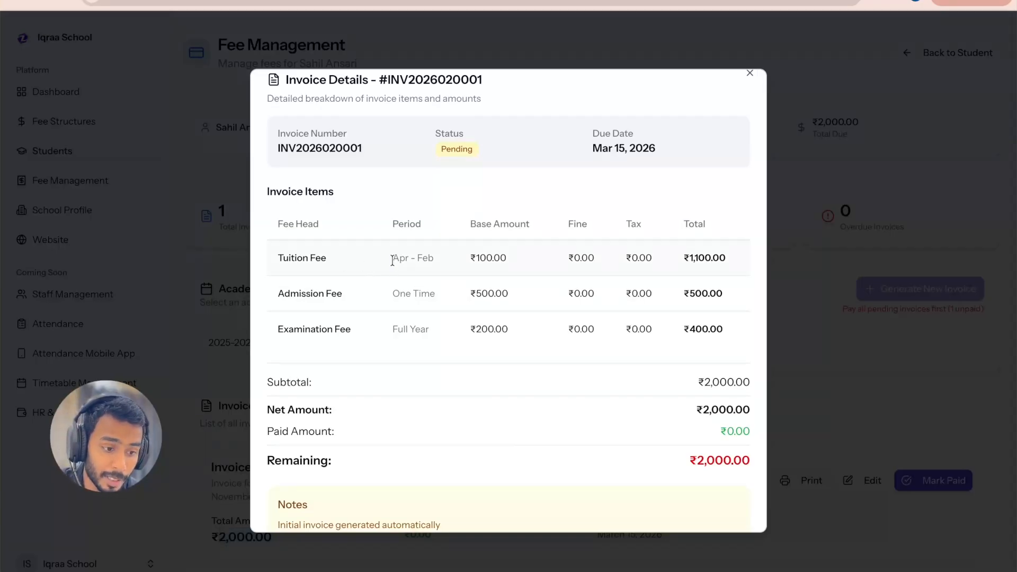
pyautogui.moveTo(392, 260); pyautogui.dragTo(432, 267)
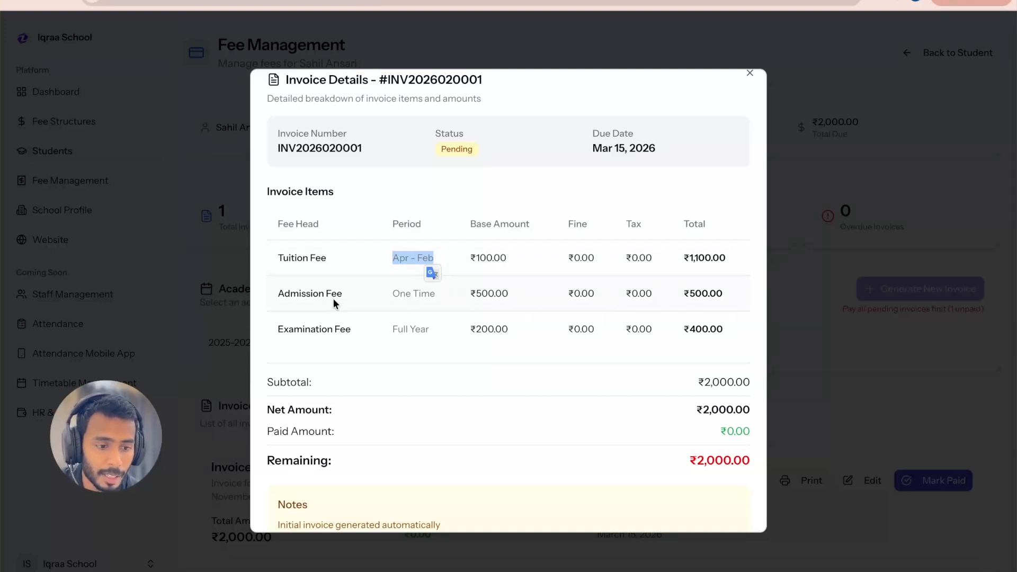
pyautogui.moveTo(346, 293); pyautogui.dragTo(267, 297)
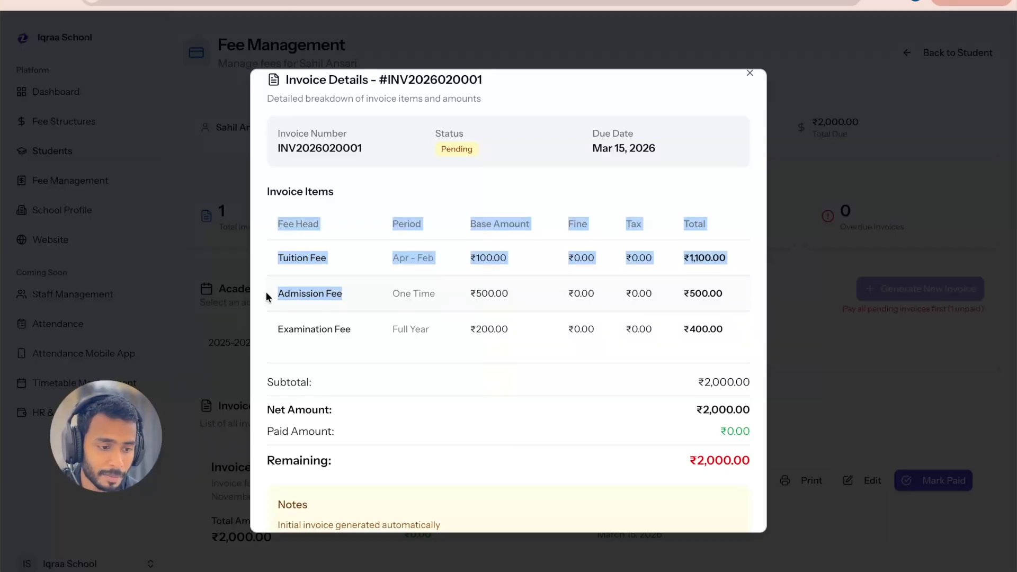
pyautogui.click(439, 272)
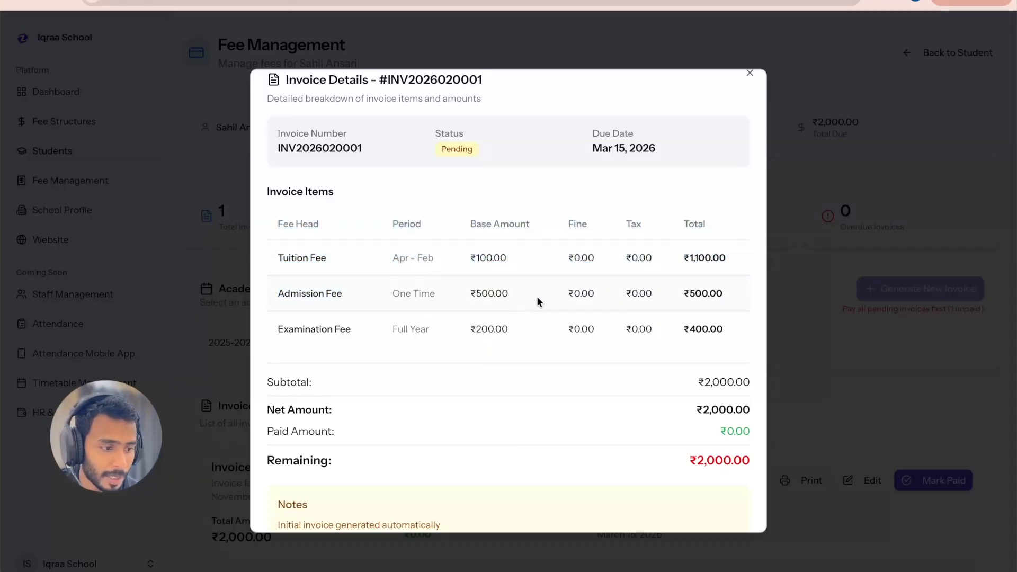
pyautogui.moveTo(358, 332); pyautogui.dragTo(275, 333)
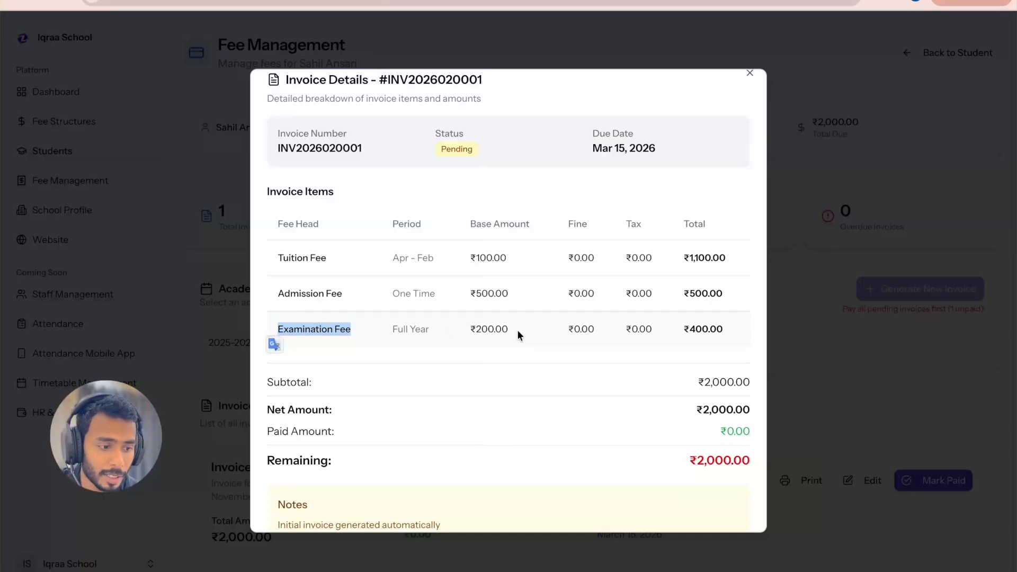
pyautogui.moveTo(509, 331); pyautogui.dragTo(470, 332)
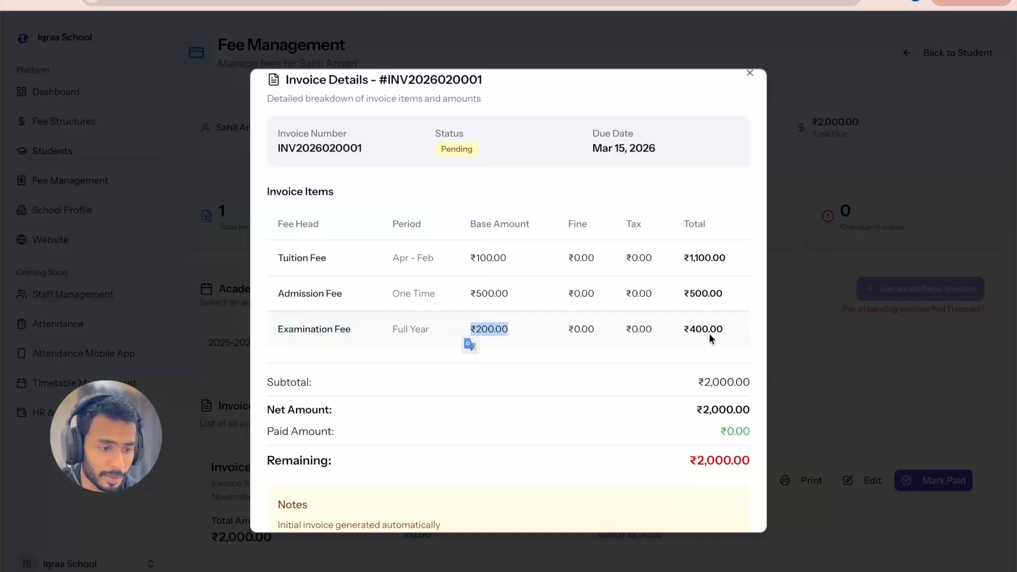
pyautogui.moveTo(729, 328); pyautogui.dragTo(675, 326)
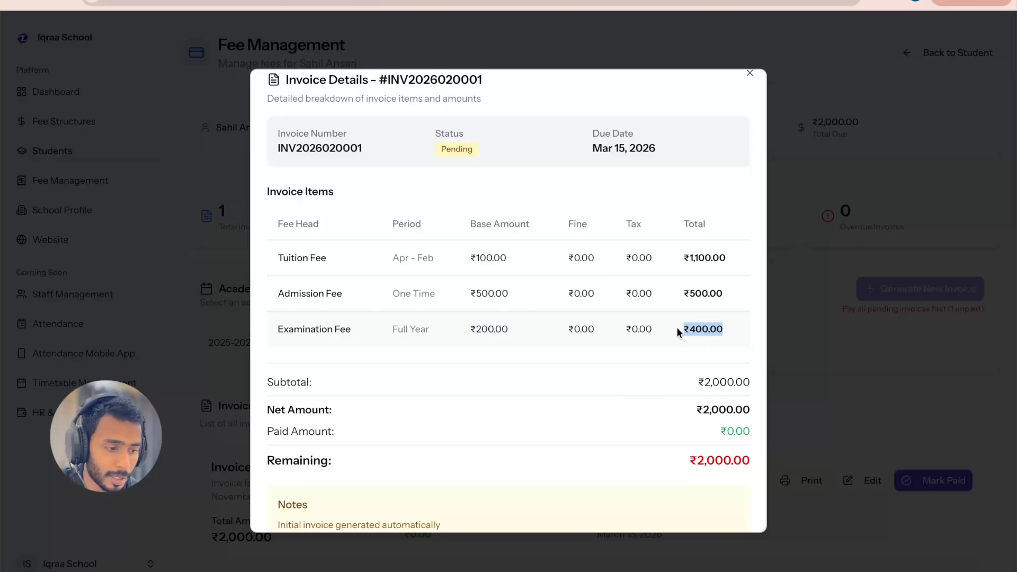
pyautogui.scroll(-1, 676, 326)
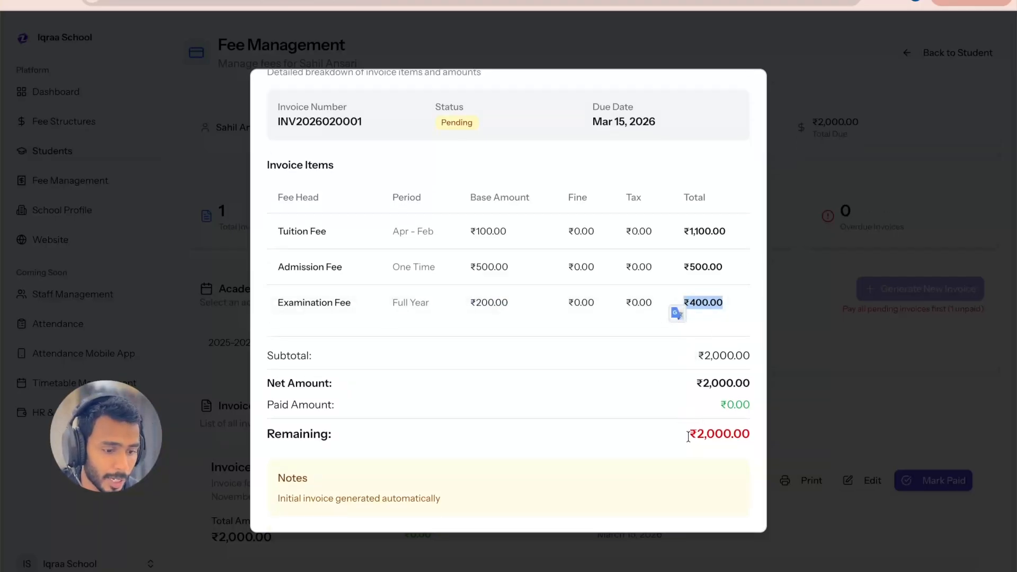
# Step: Recheck the pending invoice's fee items, remaining amount and notes, and close its details
pyautogui.scroll(1, 609, 417)
pyautogui.scroll(-1, 609, 418)
pyautogui.scroll(1, 609, 418)
pyautogui.click(750, 87)
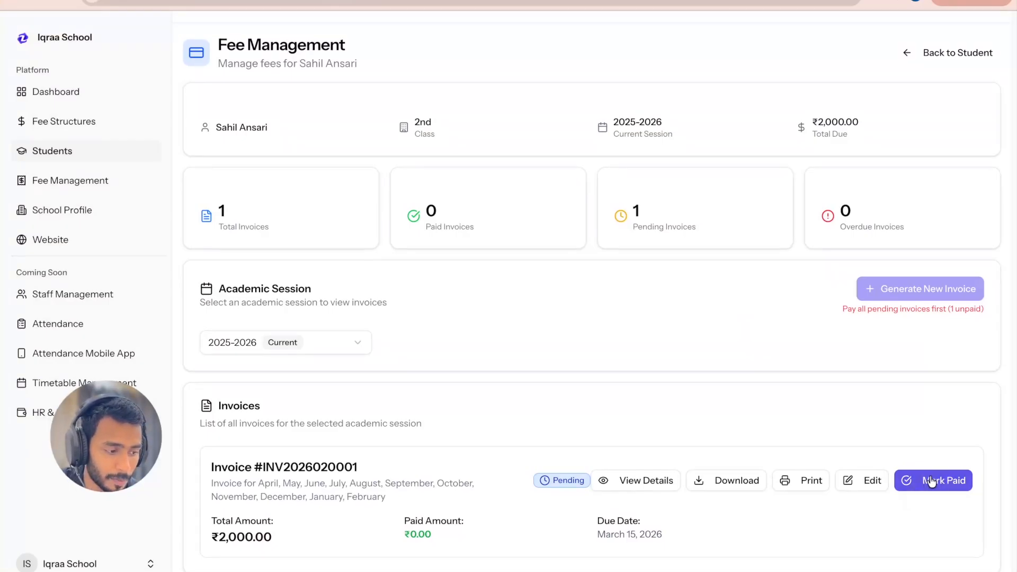
# Step: Mark the student's pending invoice as fully paid with the payment note "fees paid by cash" and no discount
pyautogui.click(931, 481)
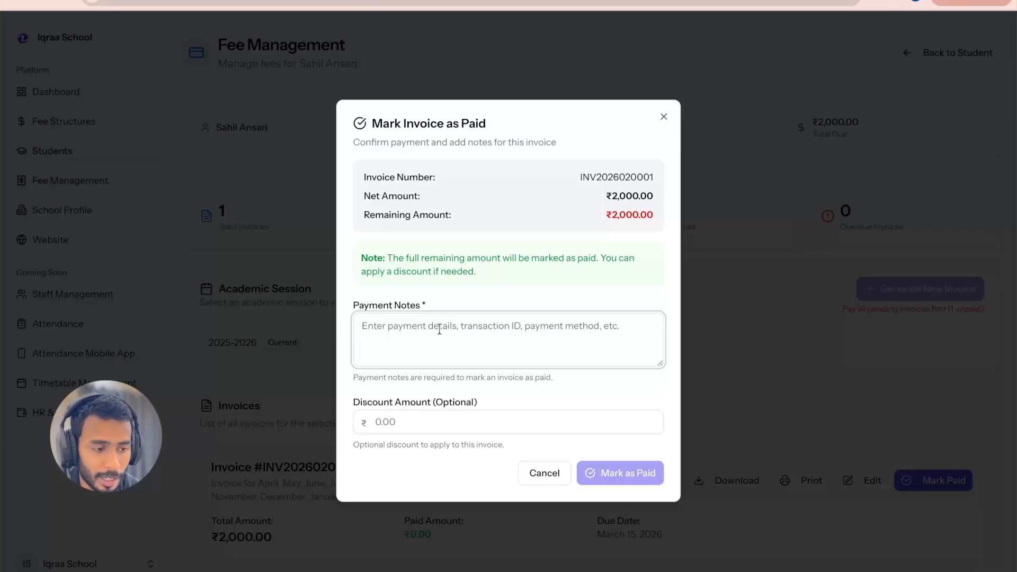
pyautogui.moveTo(653, 215); pyautogui.dragTo(610, 217)
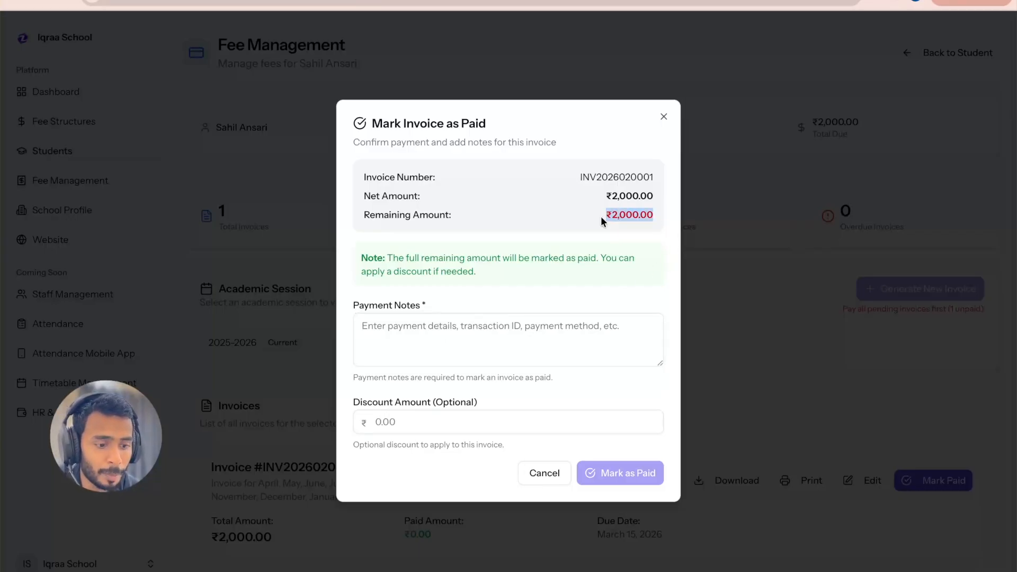
pyautogui.click(436, 424)
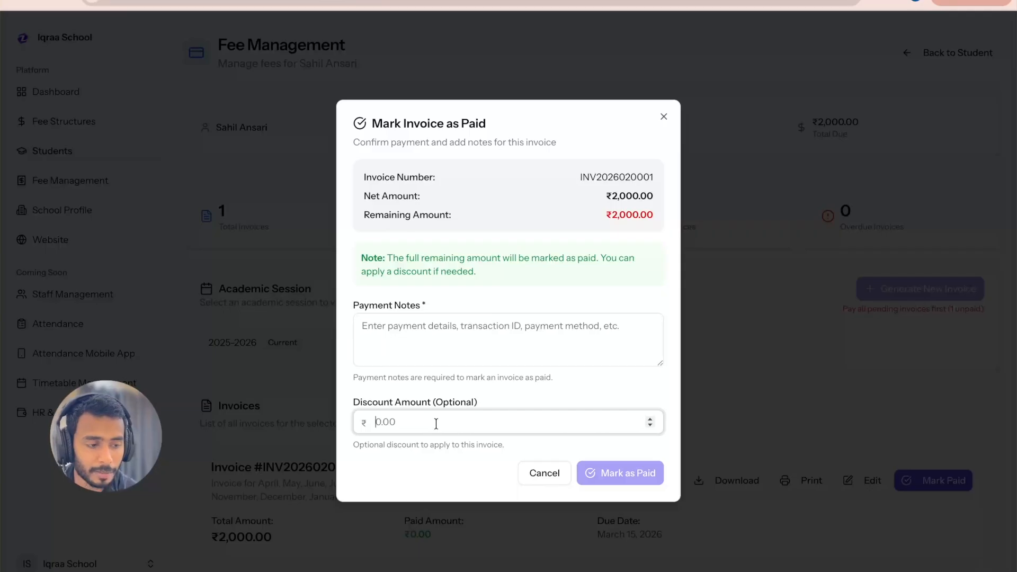
pyautogui.click(461, 325)
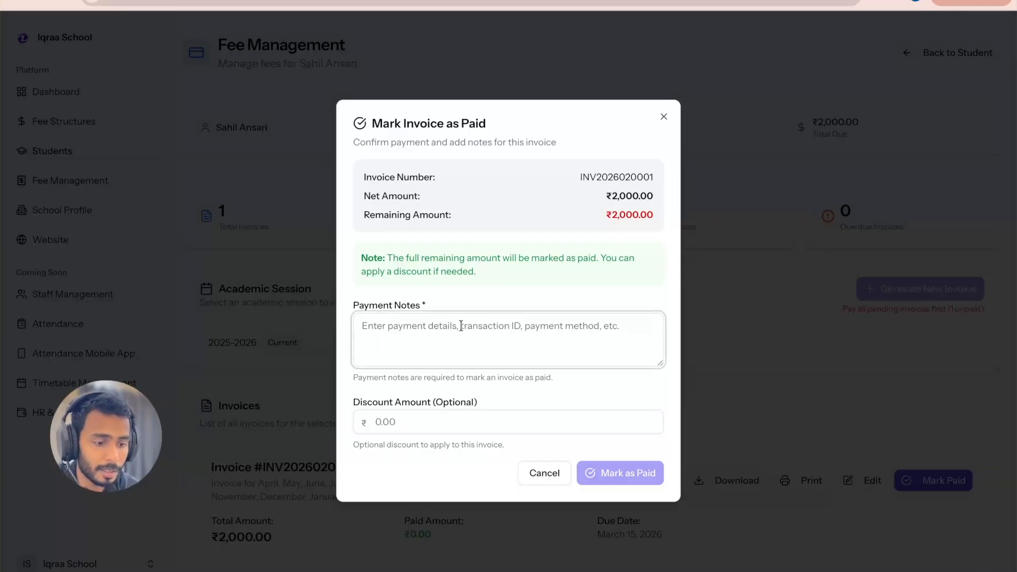
pyautogui.write('fee')
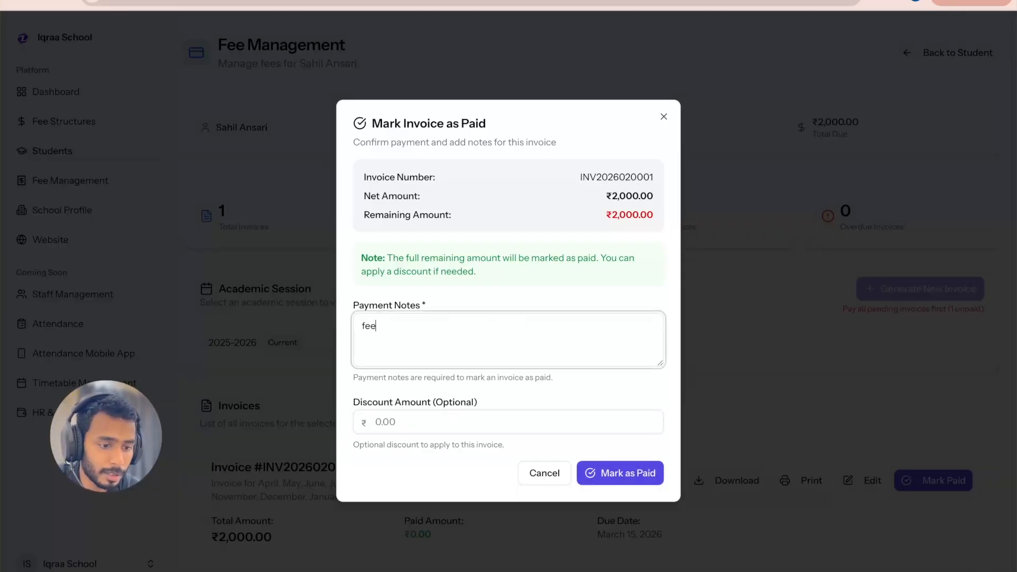
pyautogui.write('s paid by cash')
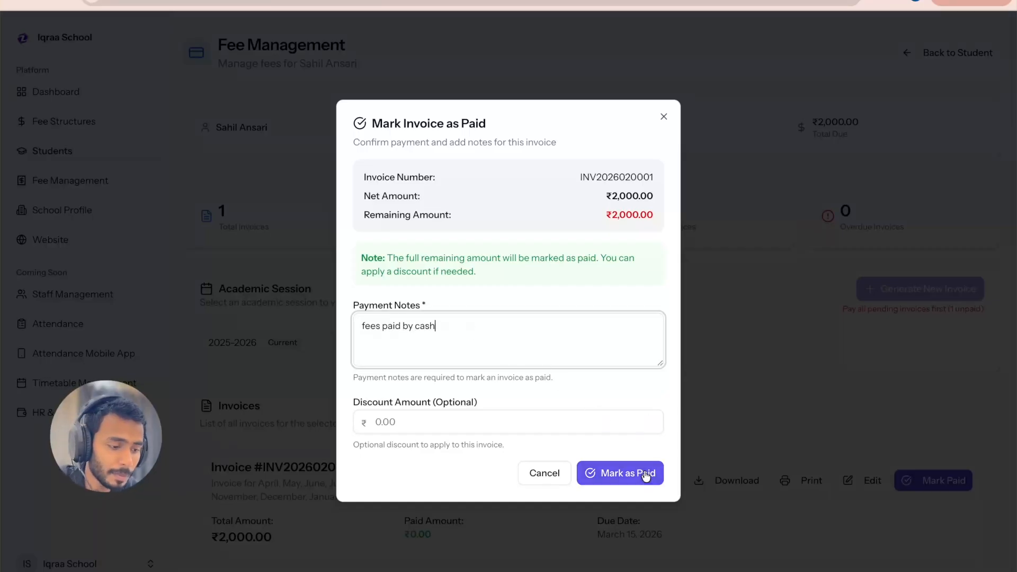
pyautogui.click(646, 474)
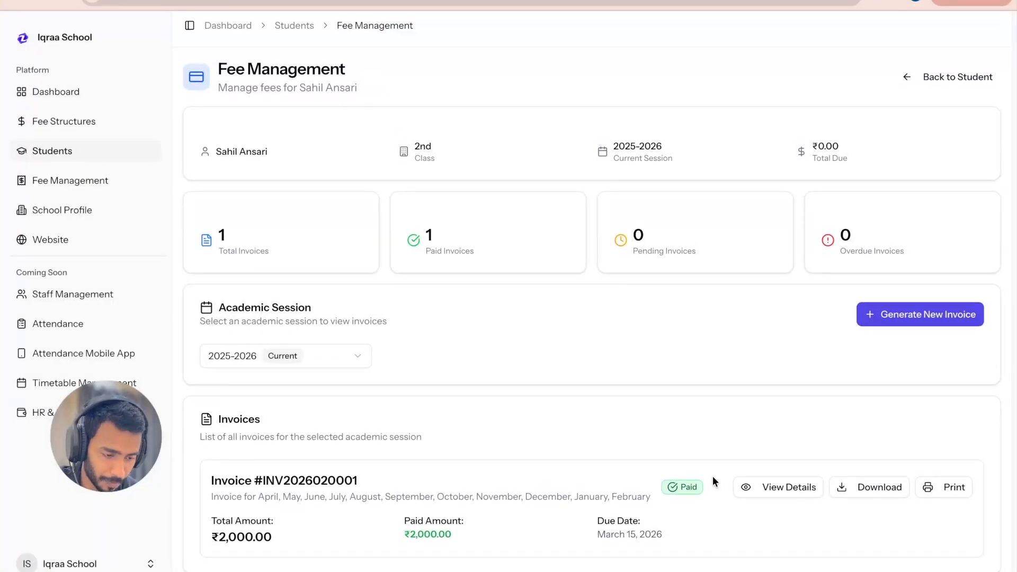
# Step: Check the paid invoice's status, covered months and total amount together with the invoice counts in the summary
pyautogui.scroll(-1, 690, 497)
pyautogui.scroll(1, 689, 497)
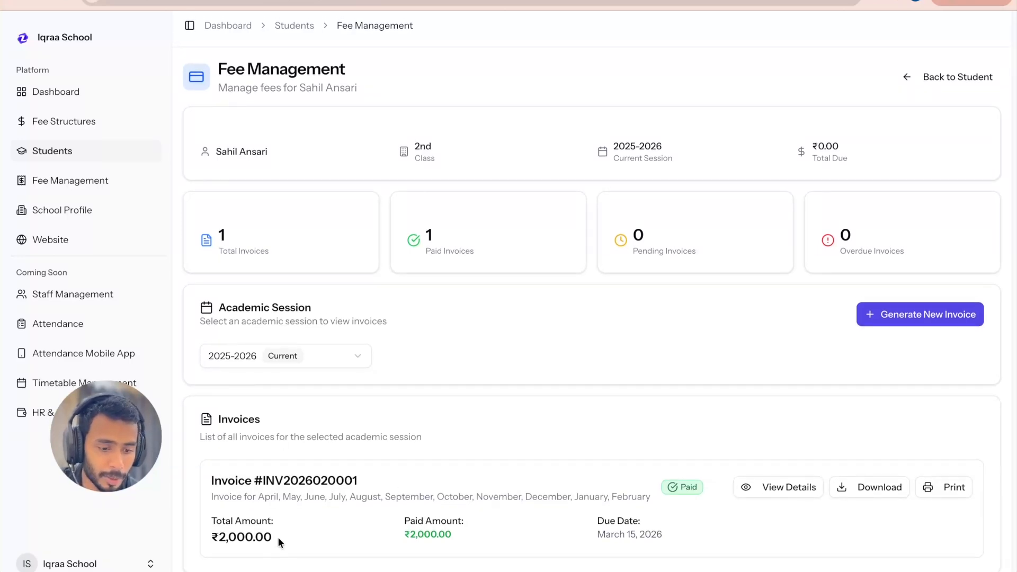
pyautogui.moveTo(277, 536); pyautogui.dragTo(200, 475)
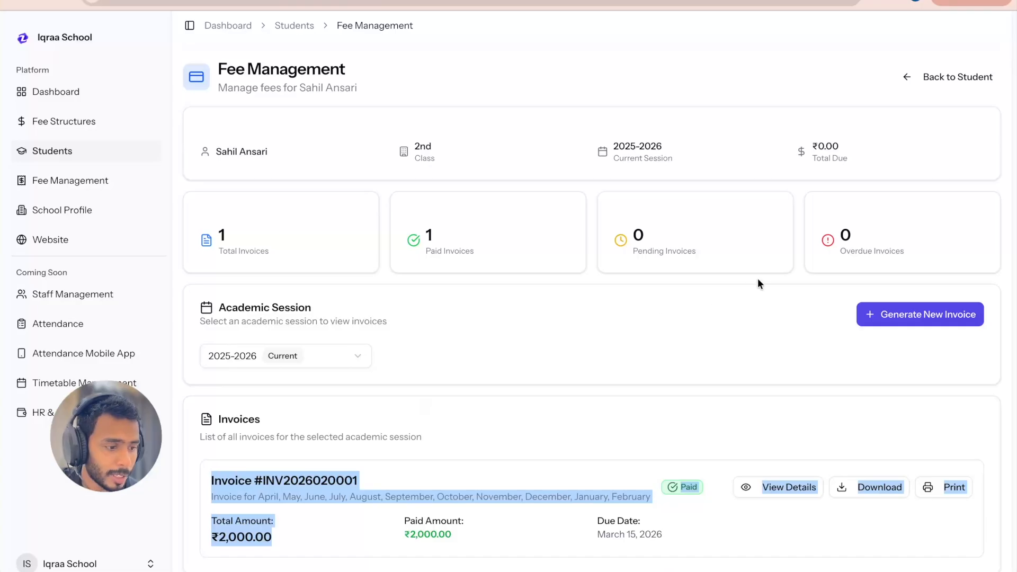
pyautogui.moveTo(912, 257); pyautogui.dragTo(800, 258)
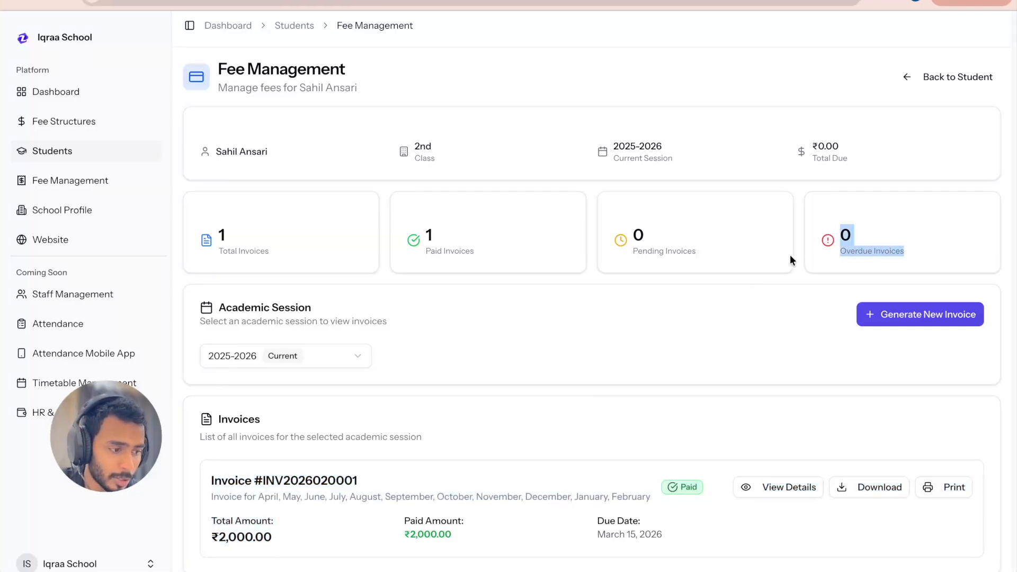
pyautogui.moveTo(275, 538); pyautogui.dragTo(205, 523)
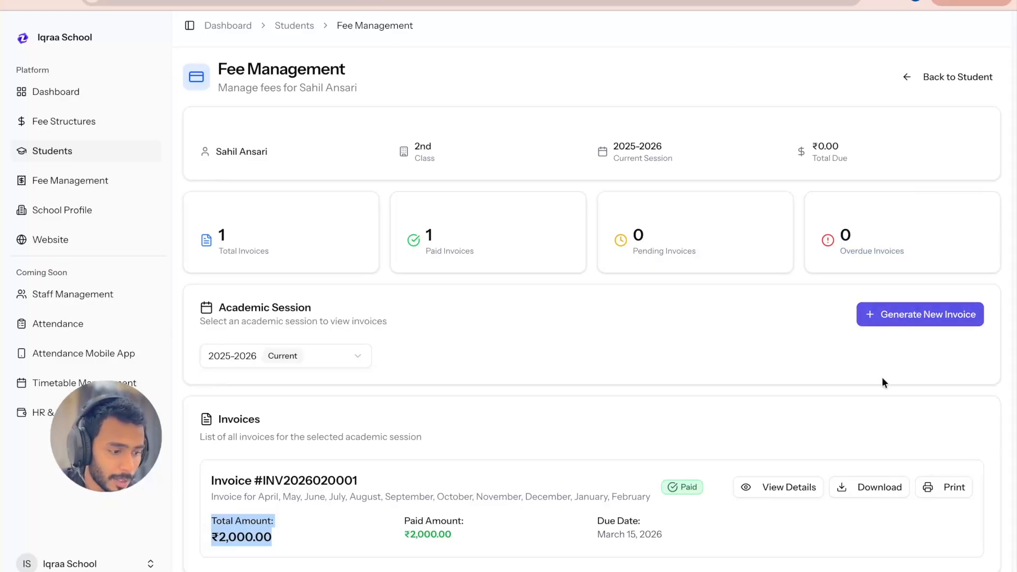
# Step: View the paid invoice's details from the fee items down to the payment notes and close them
pyautogui.click(794, 486)
pyautogui.scroll(-2, 668, 427)
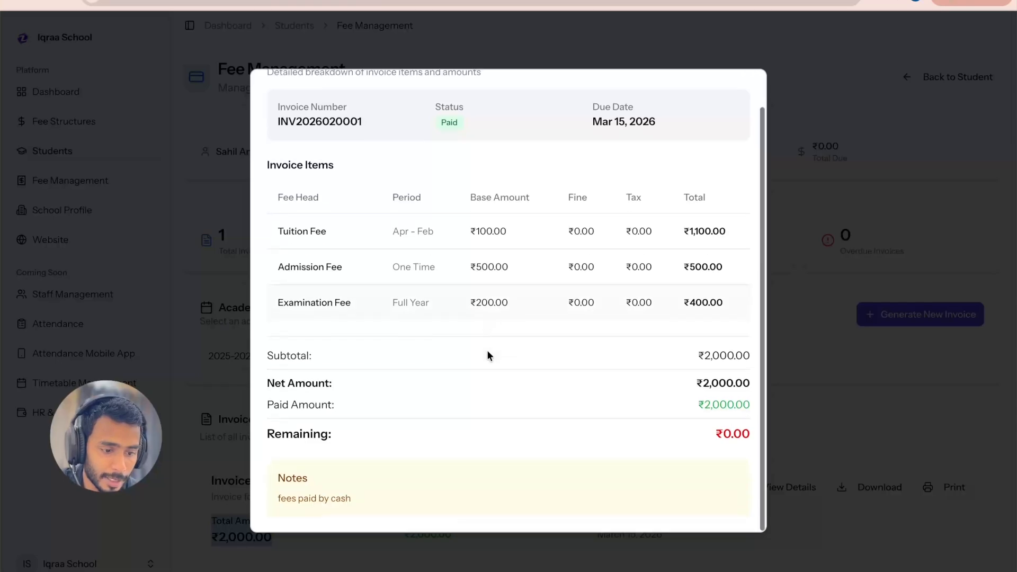
pyautogui.scroll(2, 674, 393)
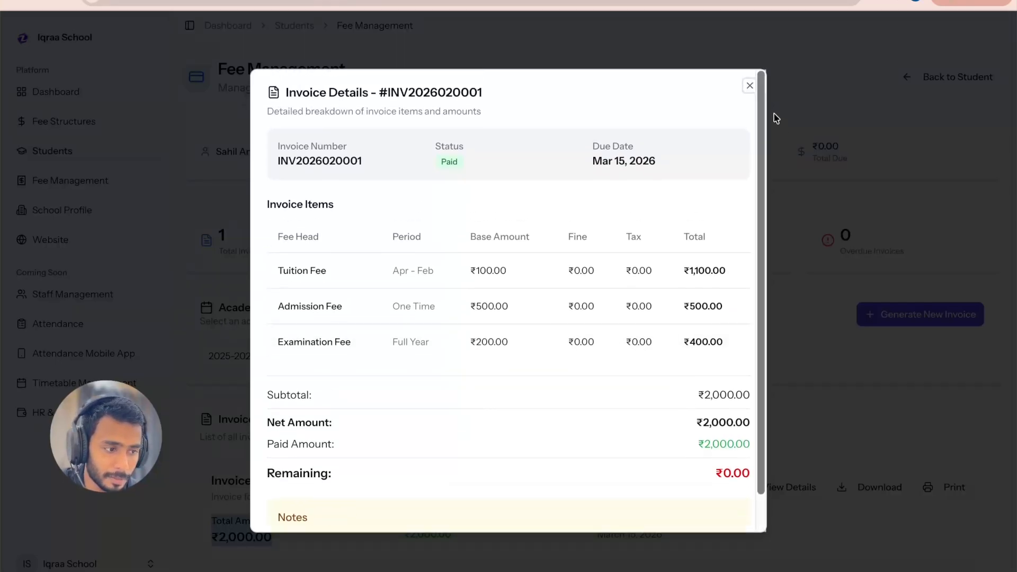
pyautogui.click(749, 86)
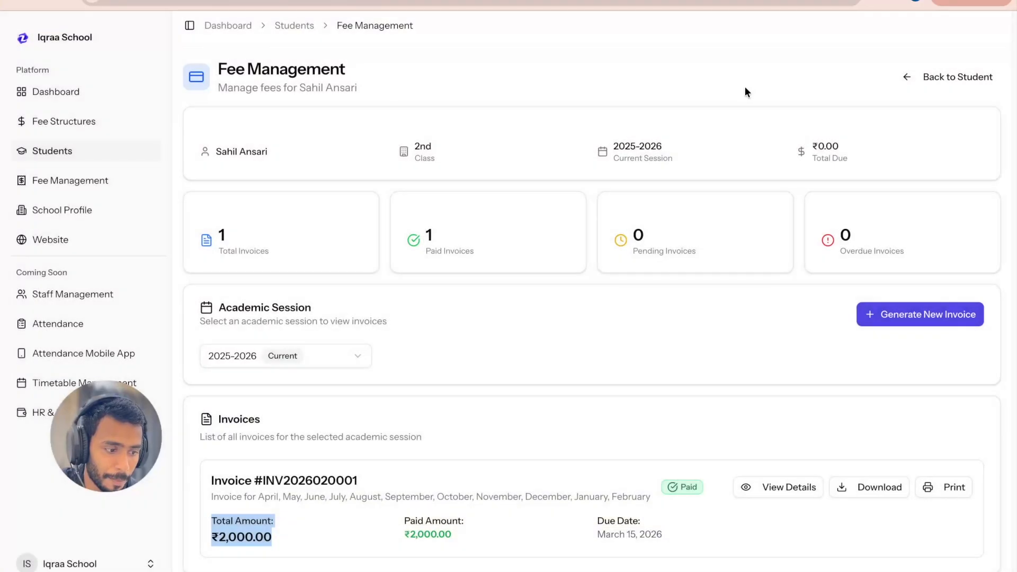
# Step: Download the paid invoice as a PDF and open the downloaded file, dismissing the Draw tool notice
pyautogui.click(869, 490)
pyautogui.moveTo(790, 27)
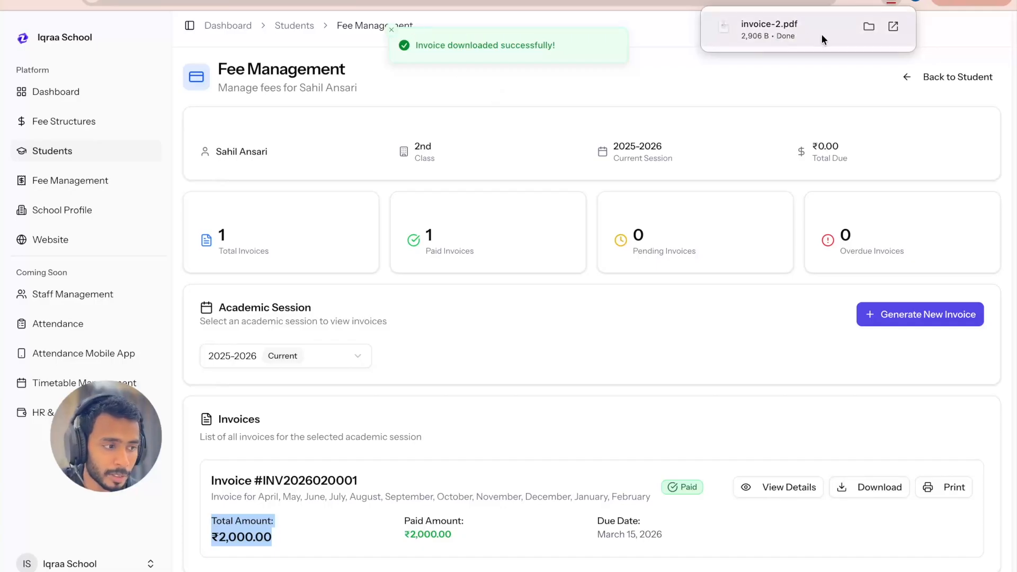
pyautogui.click(892, 27)
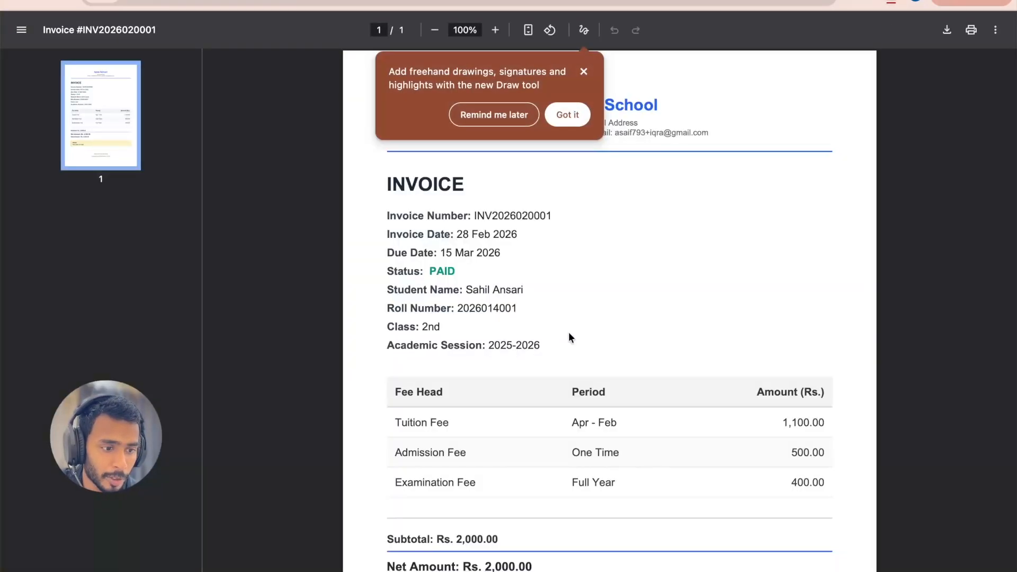
pyautogui.click(584, 71)
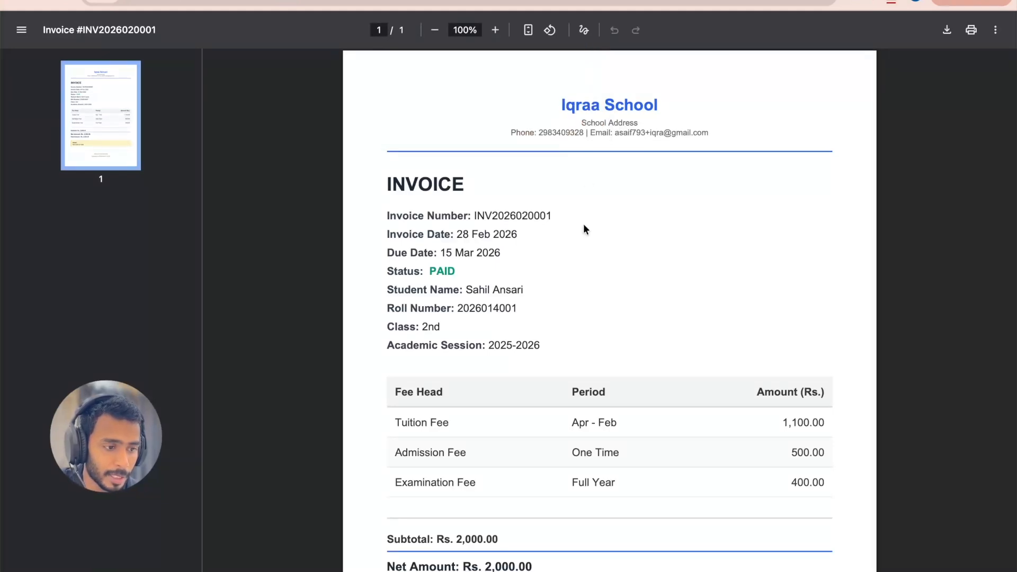
# Step: Examine the PDF invoice's student details, fee items, payment note and generation date, and close the file
pyautogui.scroll(-5, 560, 294)
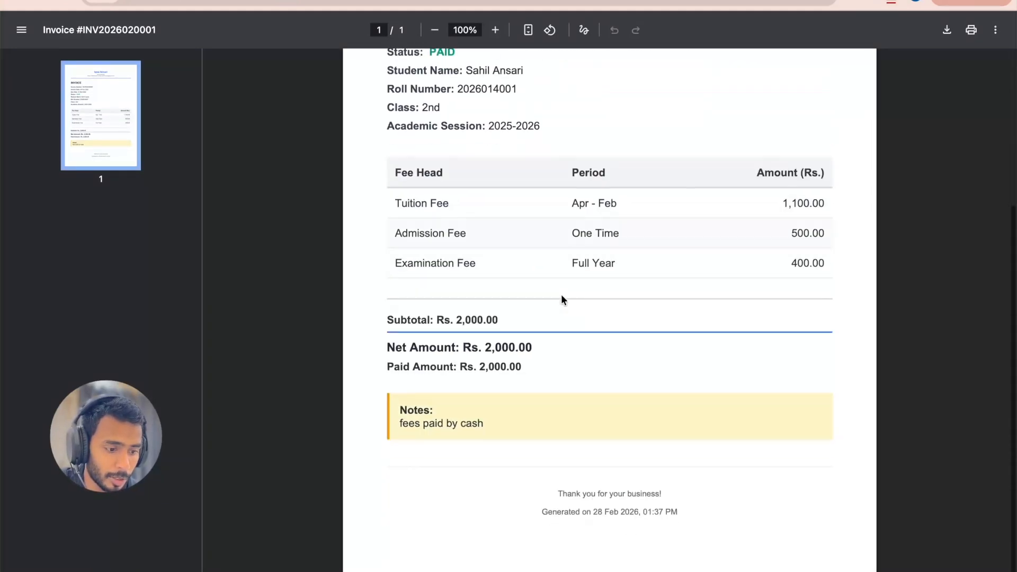
pyautogui.scroll(4, 561, 294)
pyautogui.scroll(1, 561, 300)
pyautogui.moveTo(386, 148); pyautogui.dragTo(546, 303)
pyautogui.scroll(-4, 545, 302)
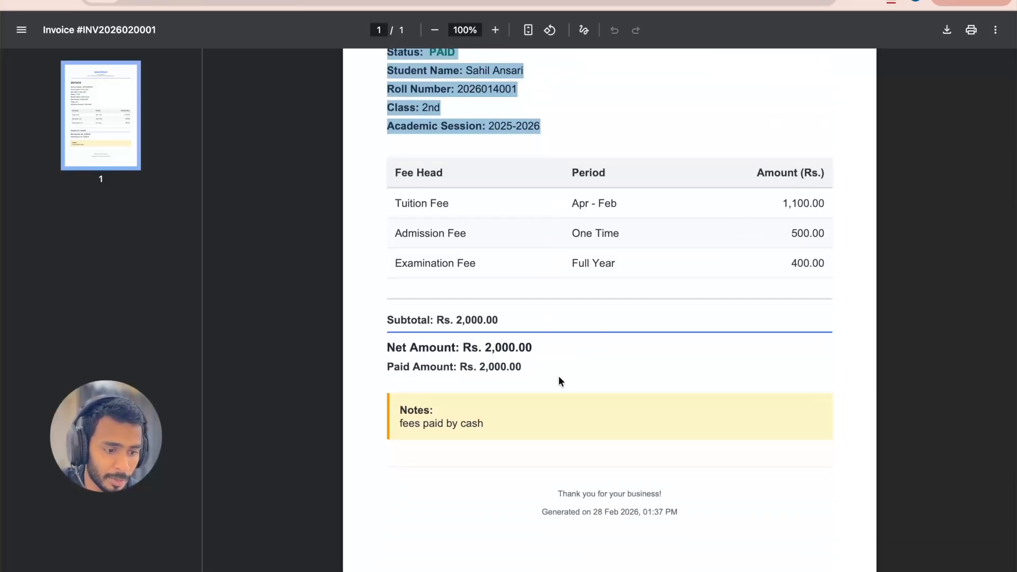
pyautogui.moveTo(397, 424); pyautogui.dragTo(505, 433)
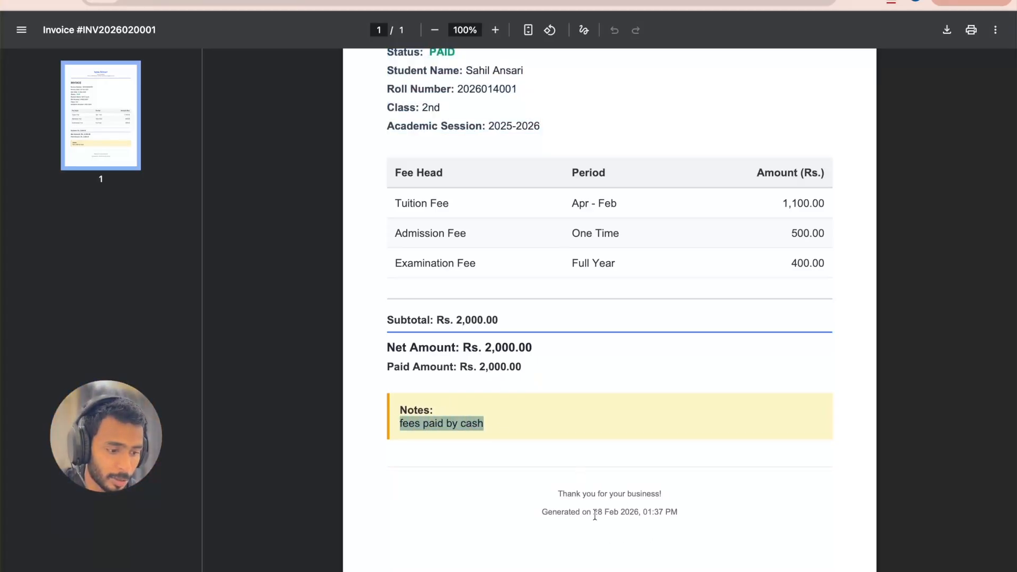
pyautogui.moveTo(594, 512); pyautogui.dragTo(638, 514)
pyautogui.scroll(5, 639, 513)
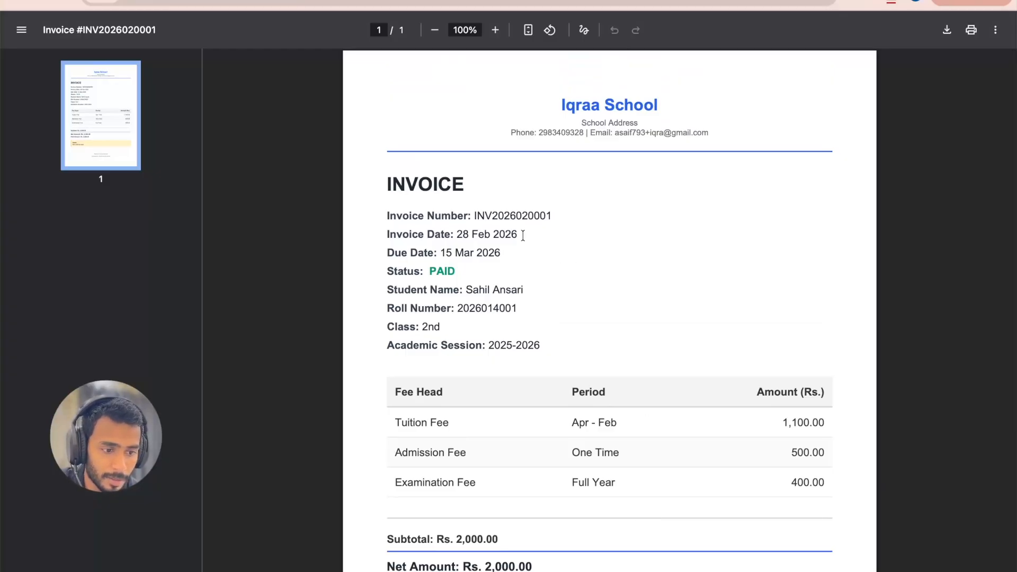
pyautogui.press('super+w')
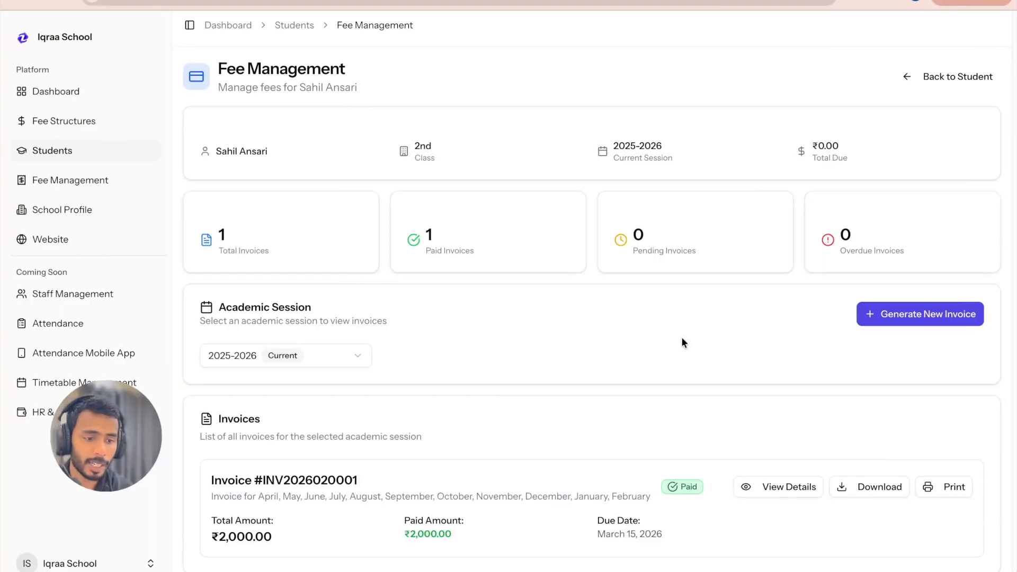
# Step: Reopen the paid invoice's details from the invoice list, examine the tuition fee's period and total, and close them
pyautogui.scroll(-1, 542, 383)
pyautogui.scroll(1, 543, 389)
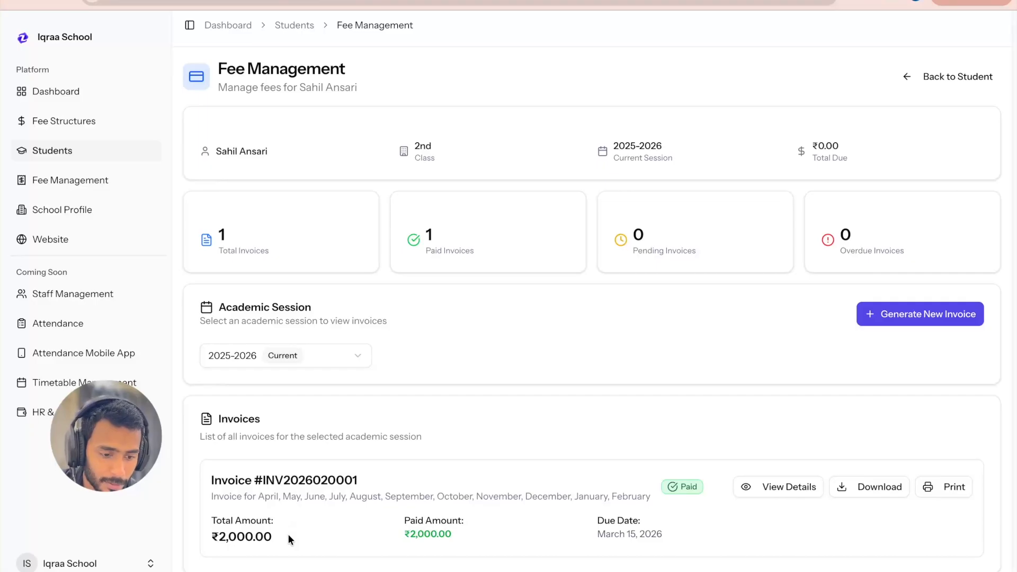
pyautogui.moveTo(208, 480); pyautogui.dragTo(272, 537)
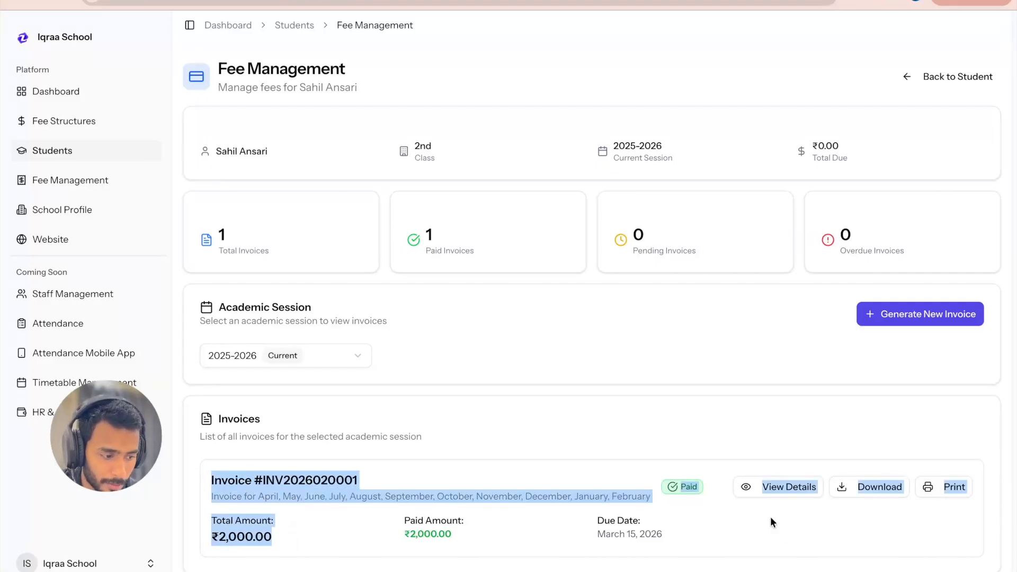
pyautogui.click(788, 486)
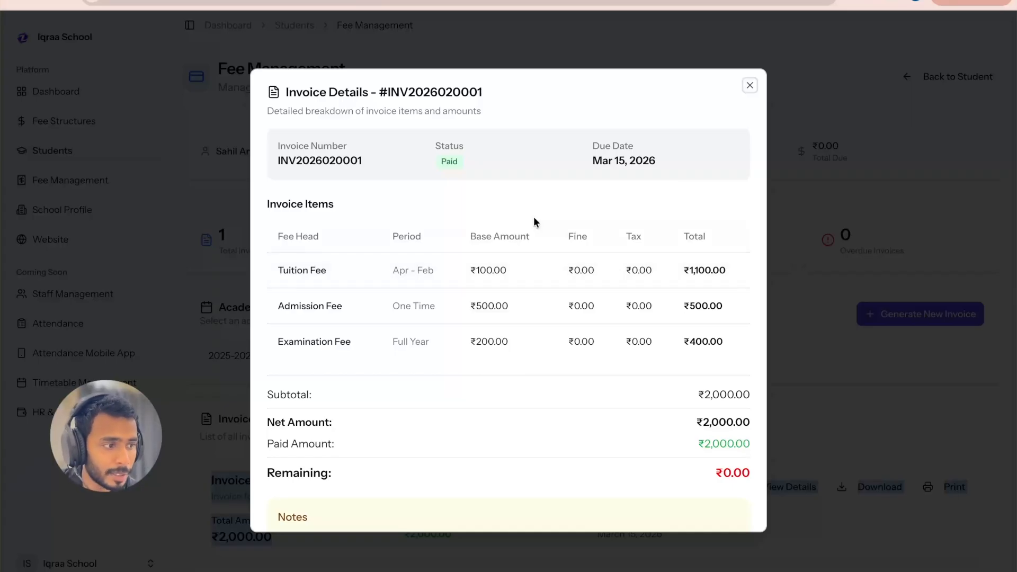
pyautogui.moveTo(391, 272); pyautogui.dragTo(444, 276)
pyautogui.scroll(-1, 599, 361)
pyautogui.moveTo(723, 233); pyautogui.dragTo(683, 234)
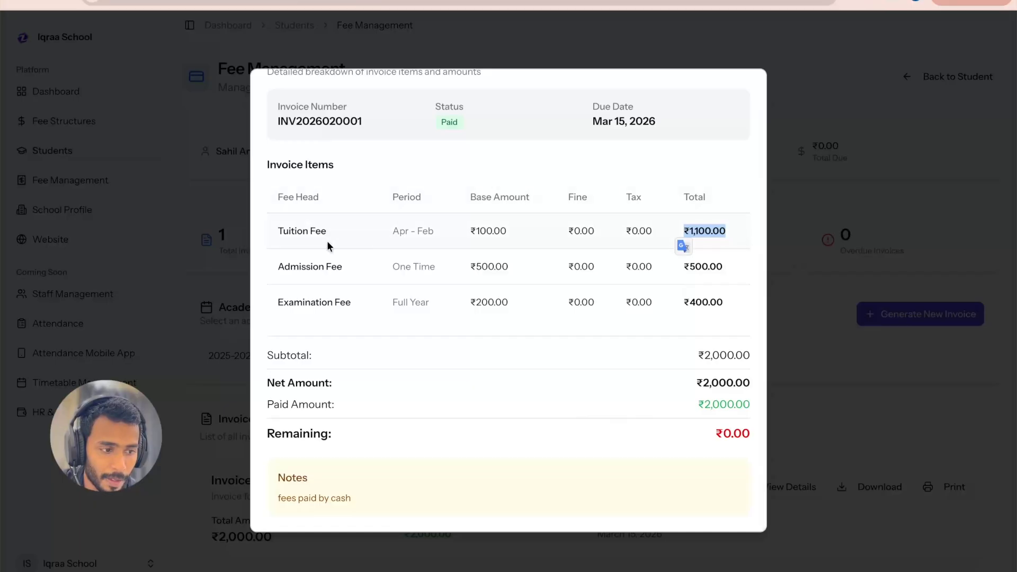
pyautogui.scroll(1, 684, 396)
pyautogui.click(749, 85)
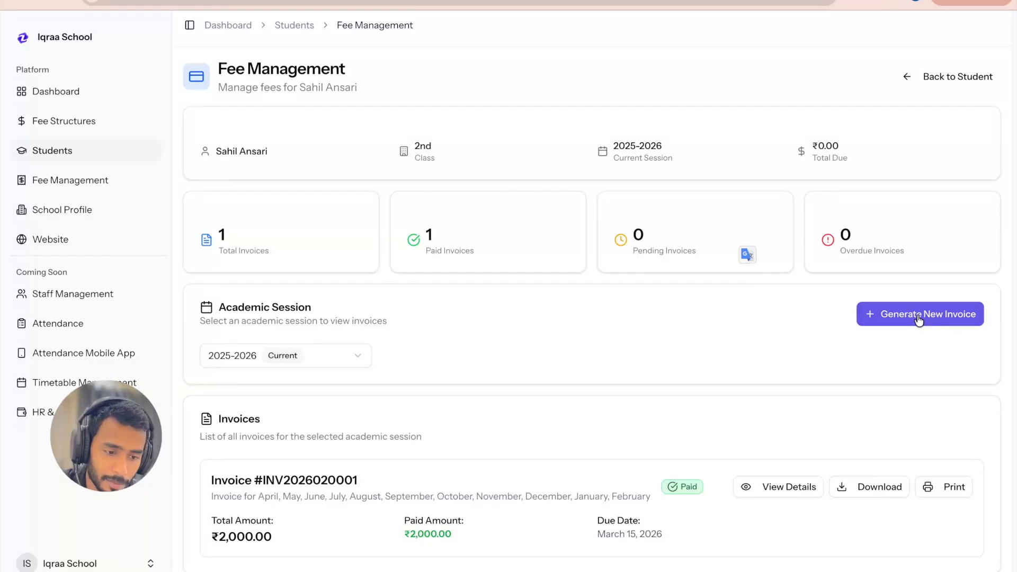
# Step: Check the available academic sessions, keep 2025-2026, and start a new invoice with March selected
pyautogui.click(311, 359)
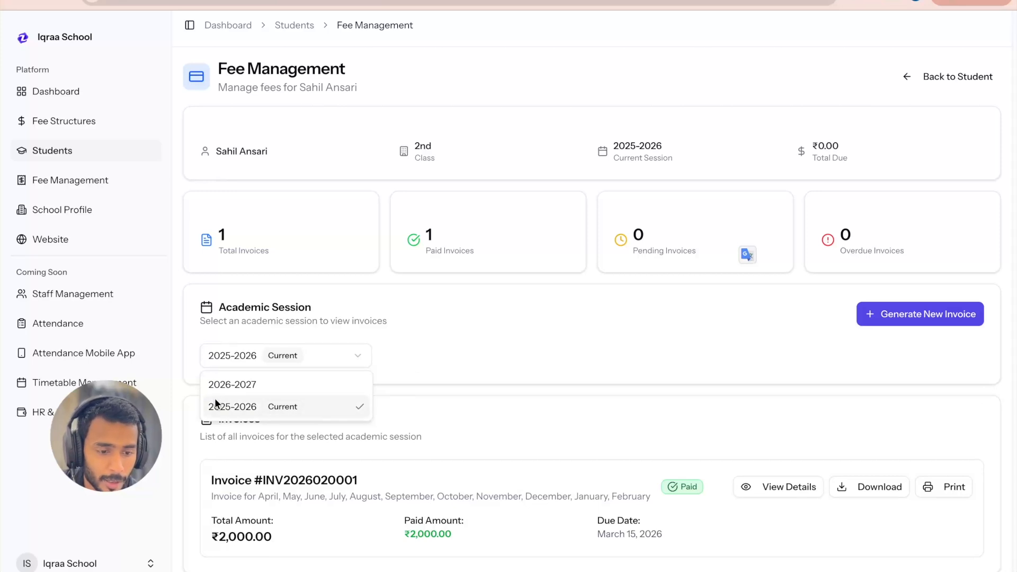
pyautogui.click(406, 379)
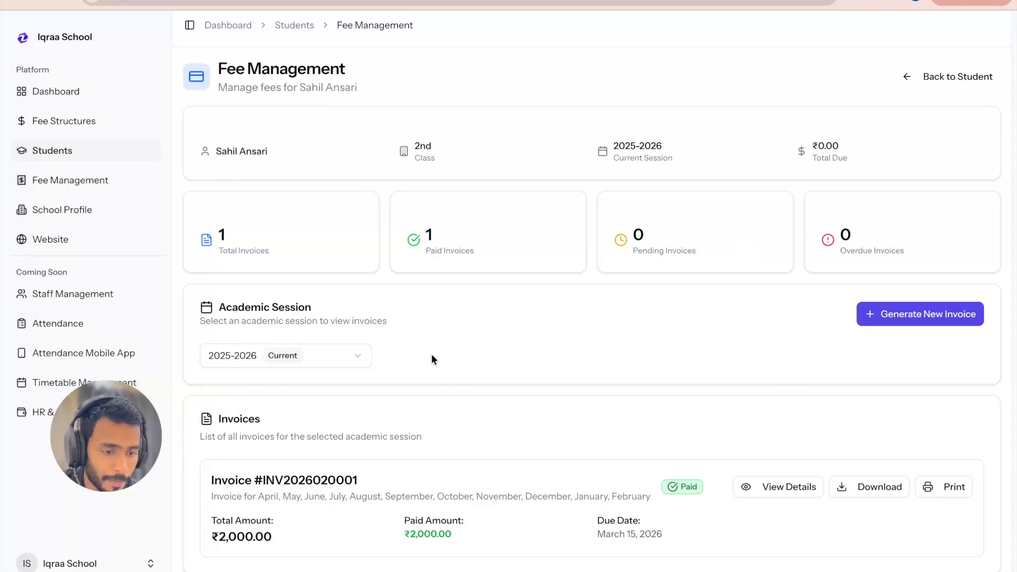
pyautogui.click(919, 314)
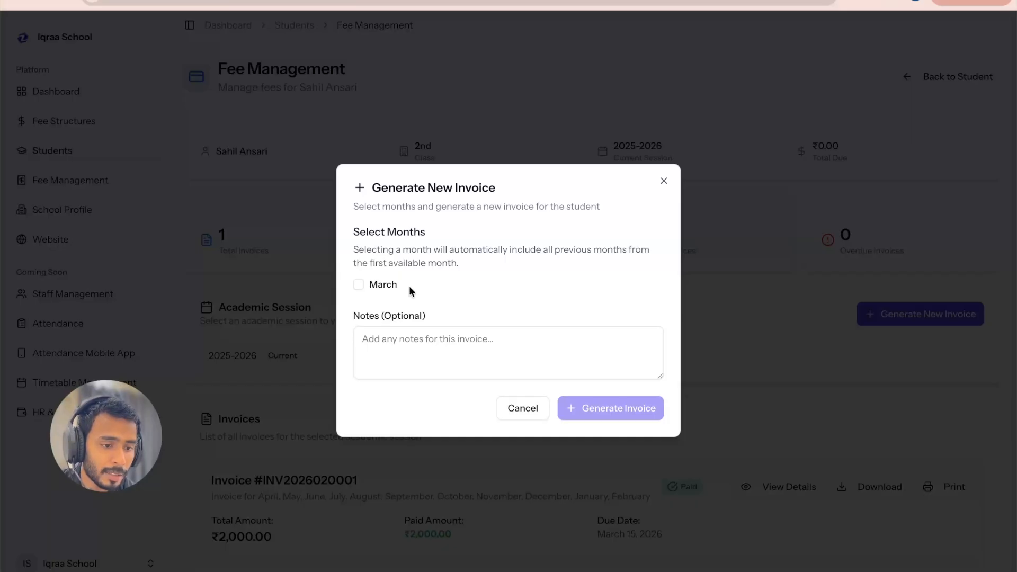
pyautogui.click(367, 285)
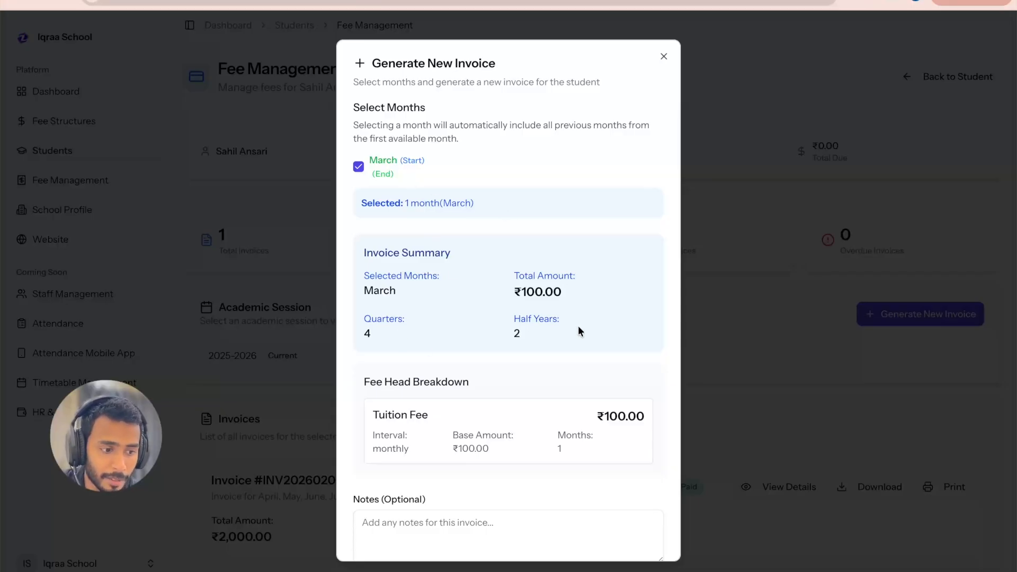
# Step: Review the March invoice's summary, total amount and tuition fee breakdown, and generate the invoice without notes
pyautogui.scroll(-1, 577, 325)
pyautogui.scroll(1, 578, 325)
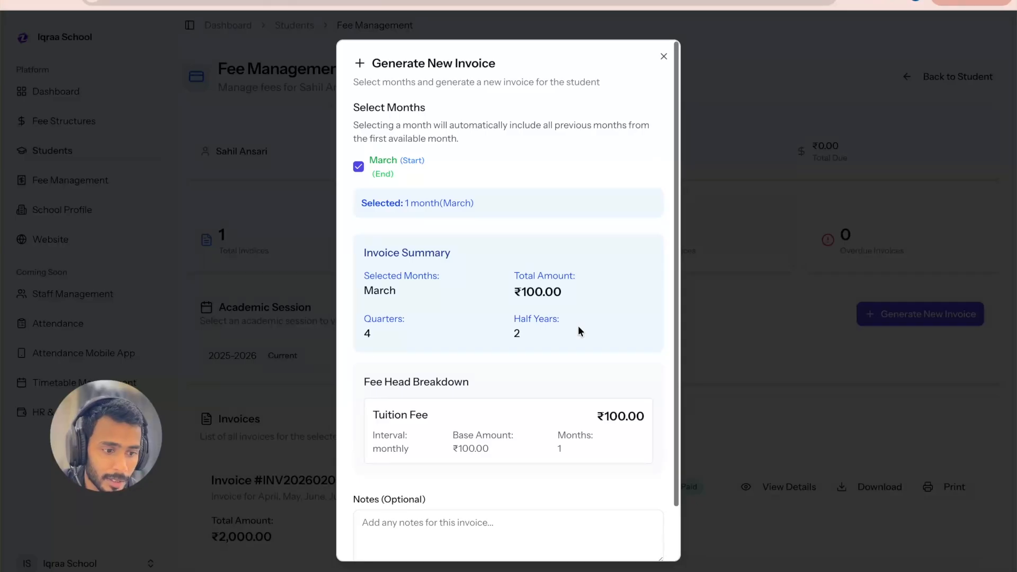
pyautogui.moveTo(565, 293); pyautogui.dragTo(513, 293)
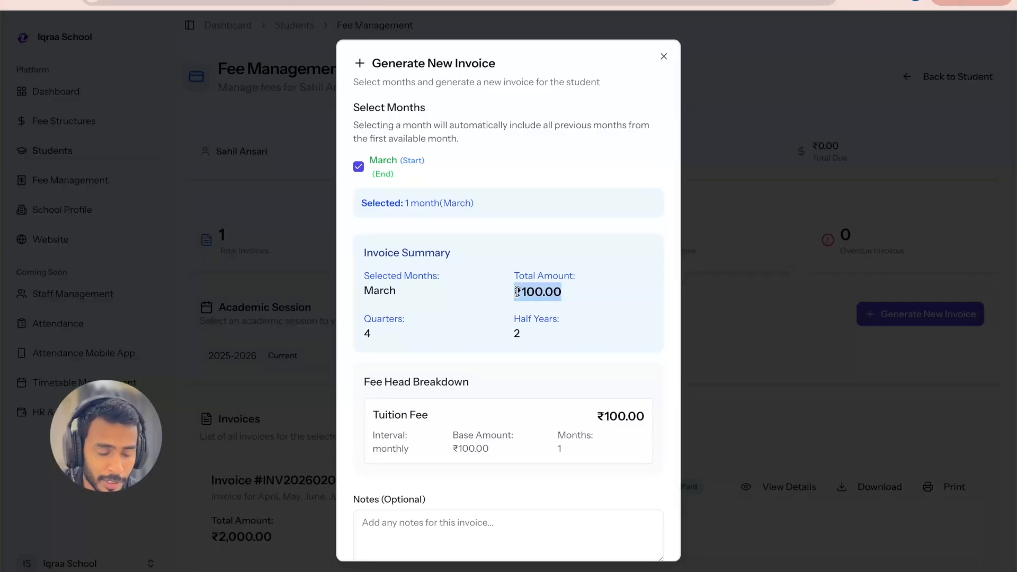
pyautogui.scroll(-2, 594, 390)
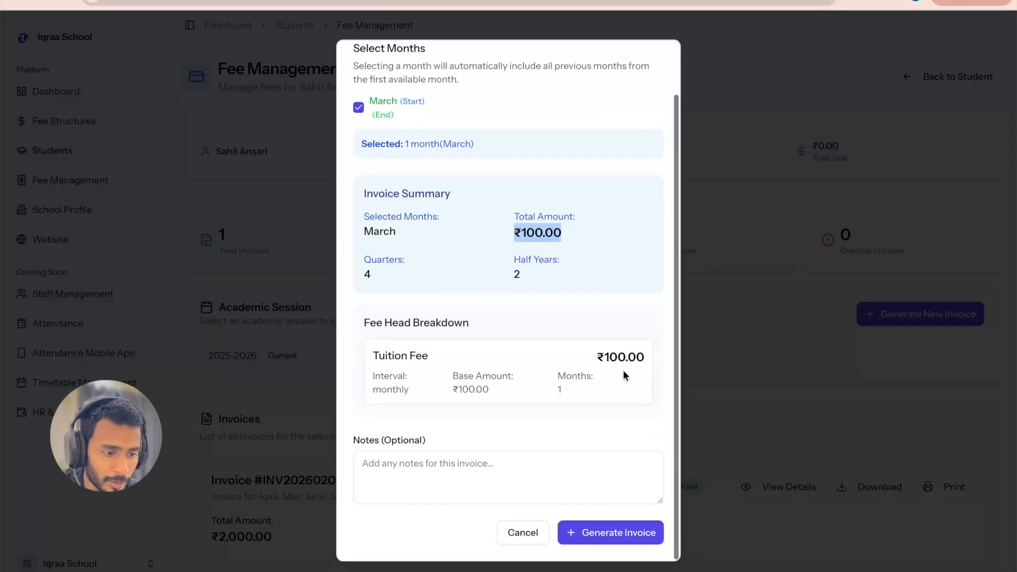
pyautogui.scroll(2, 593, 433)
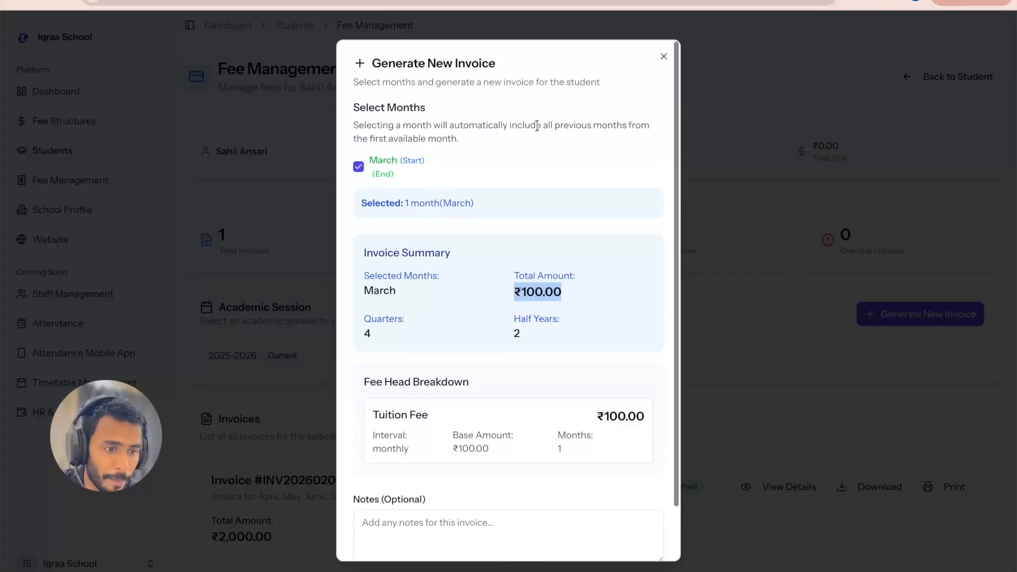
pyautogui.scroll(-2, 593, 434)
pyautogui.click(612, 534)
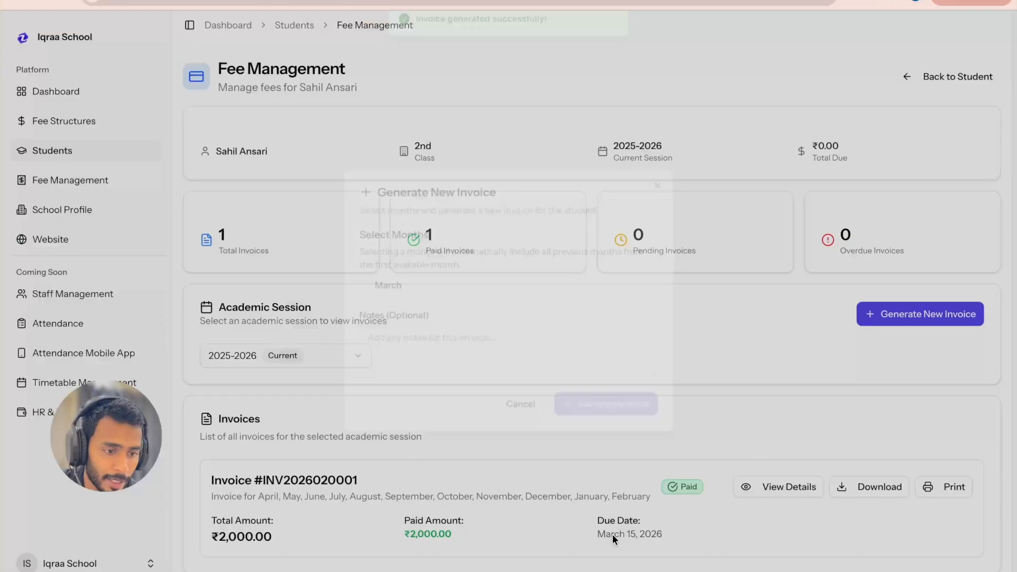
# Step: Check the due date of the pending March invoice in the invoice list and download that invoice as a PDF
pyautogui.scroll(-2, 579, 439)
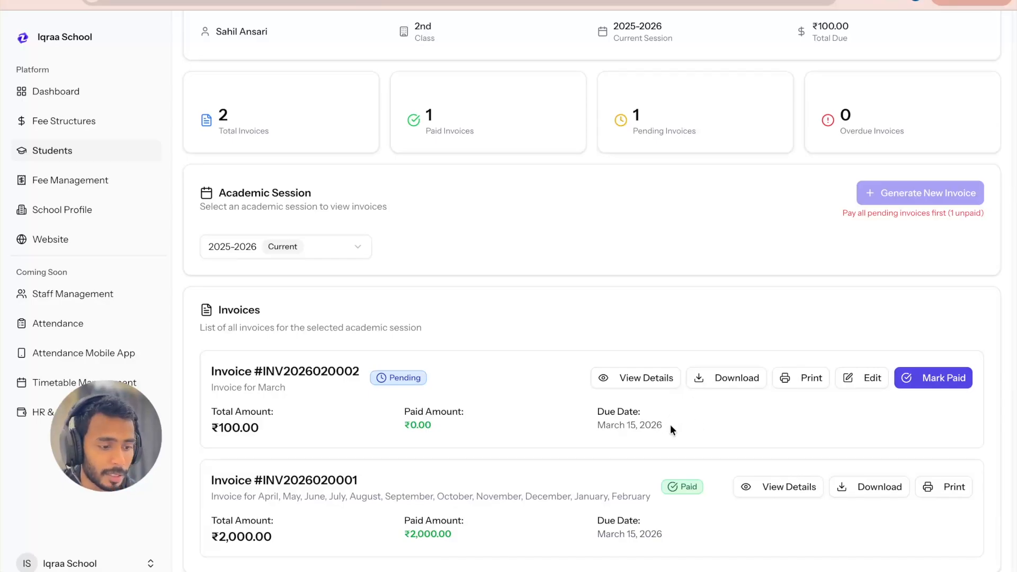
pyautogui.moveTo(669, 424); pyautogui.dragTo(593, 424)
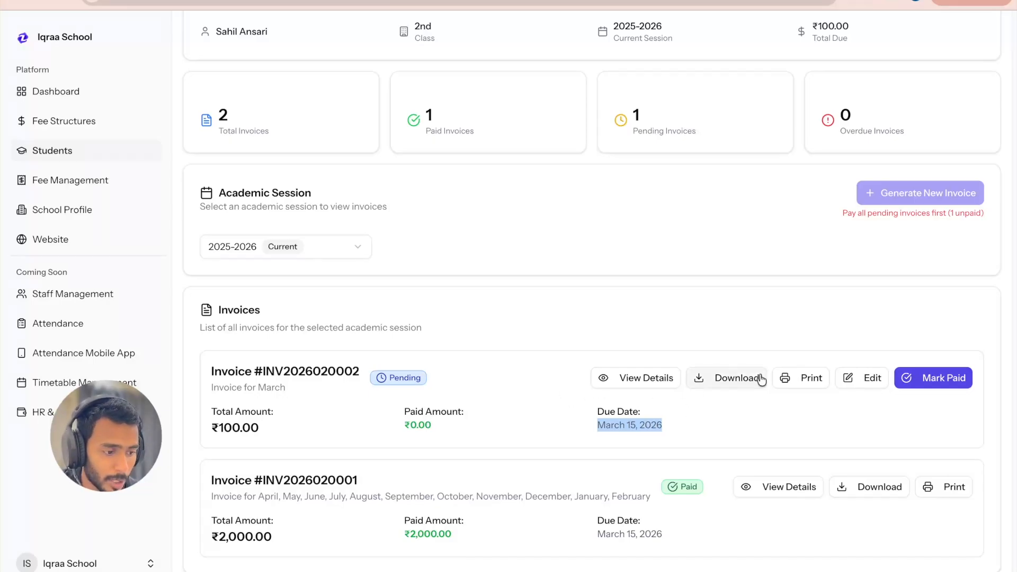
pyautogui.click(728, 381)
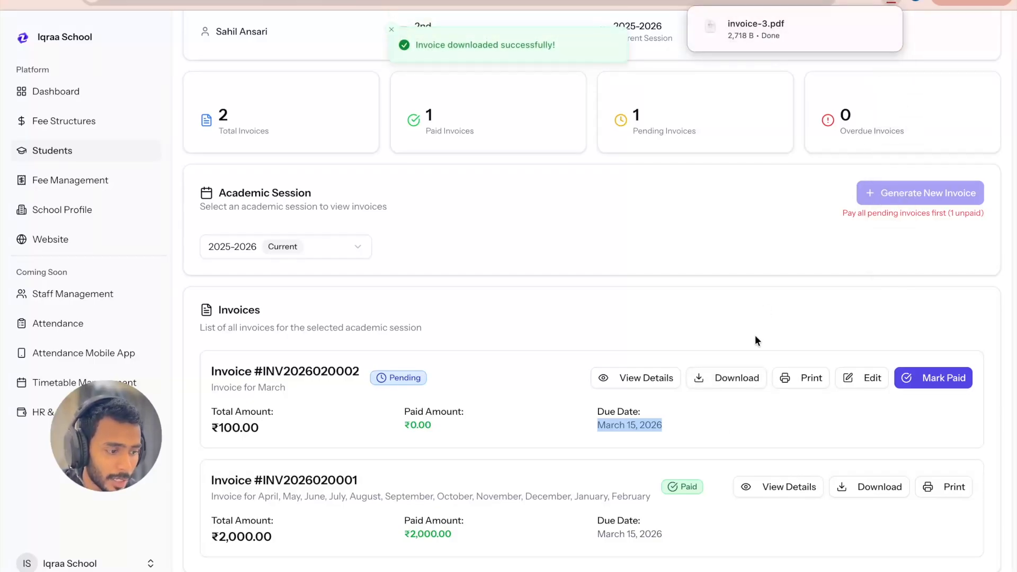
pyautogui.click(720, 436)
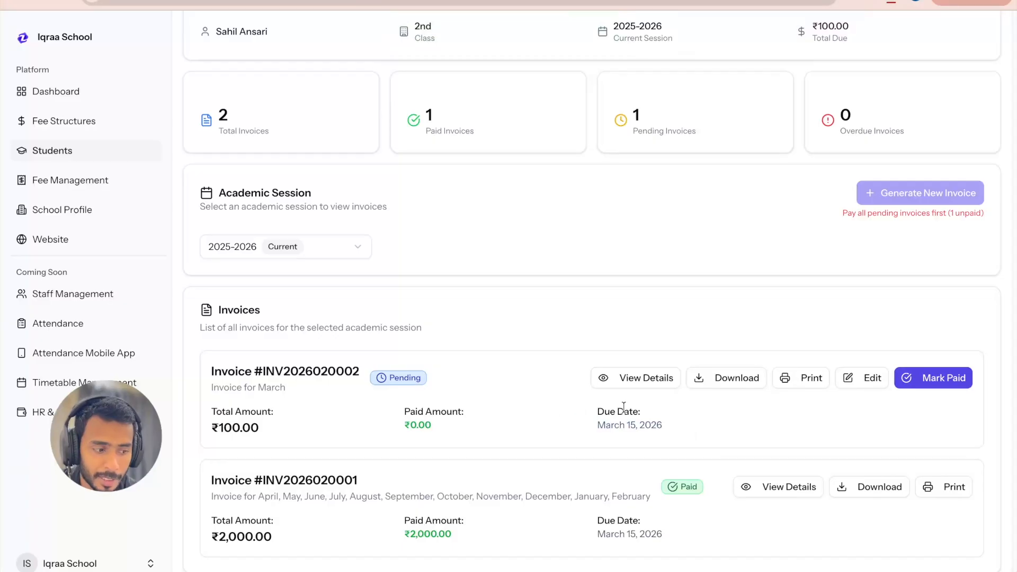
# Step: Mark the March invoice as paid with a payment note starting "paid by", leaving the discount empty
pyautogui.click(941, 380)
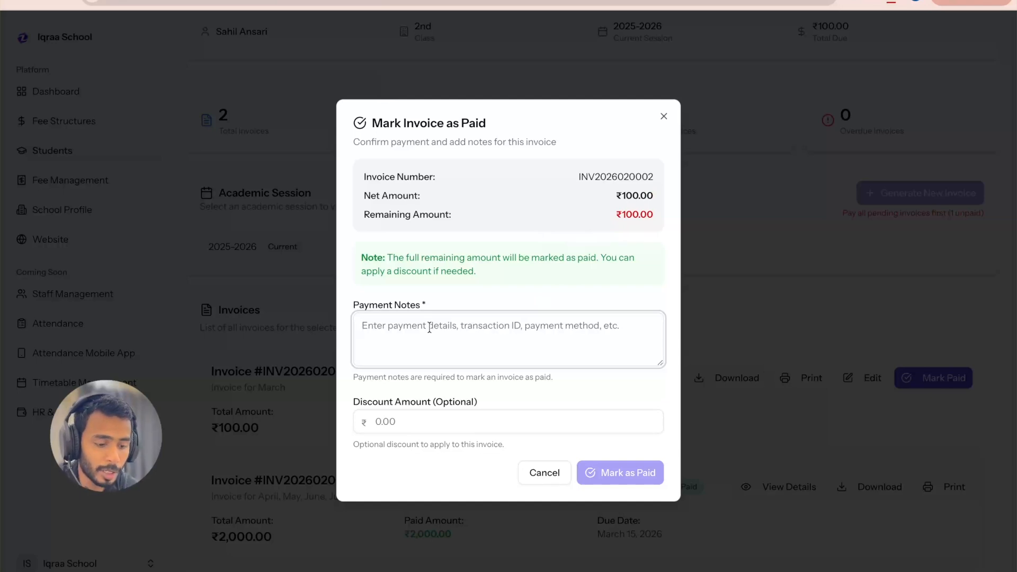
pyautogui.write('paid by upi')
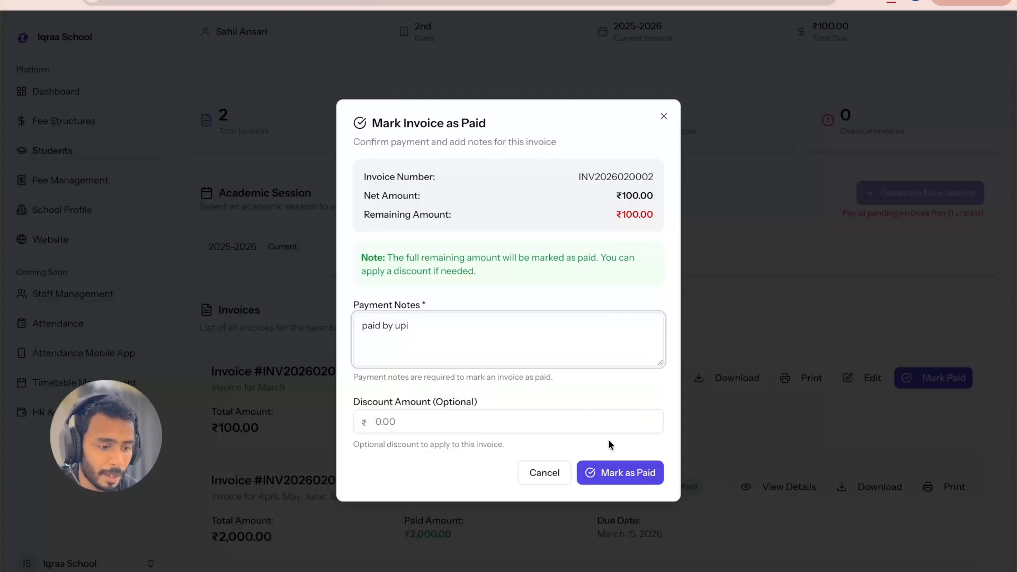
pyautogui.click(627, 472)
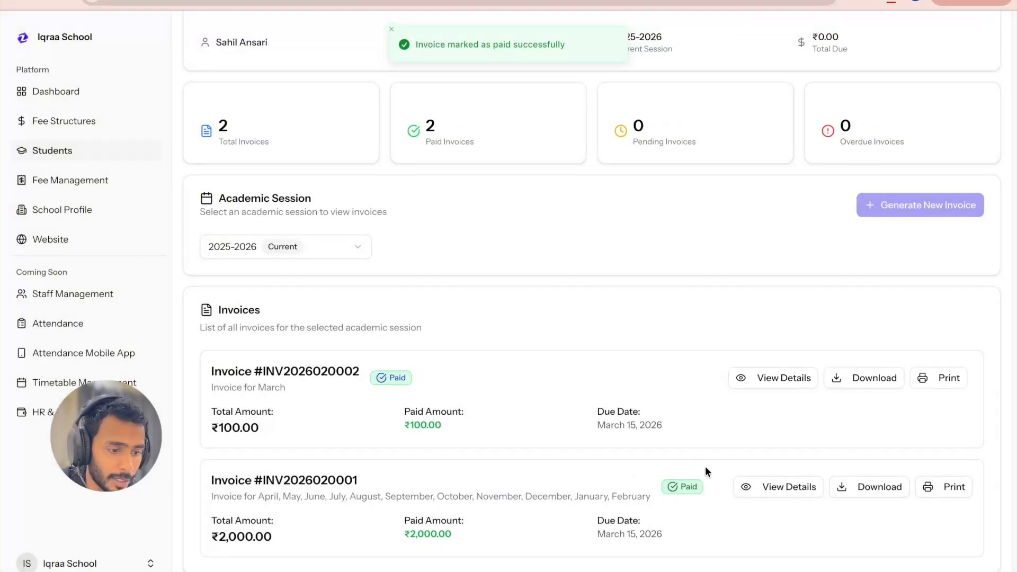
# Step: Check the total invoices figure in the student's fee overview and return to the school's student list
pyautogui.scroll(3, 705, 466)
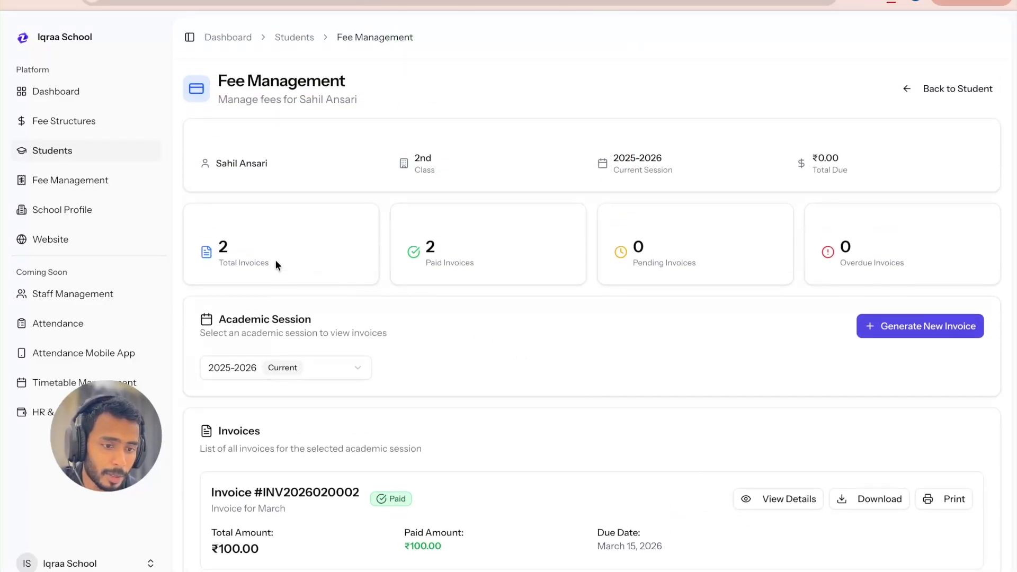
pyautogui.moveTo(219, 241); pyautogui.dragTo(283, 270)
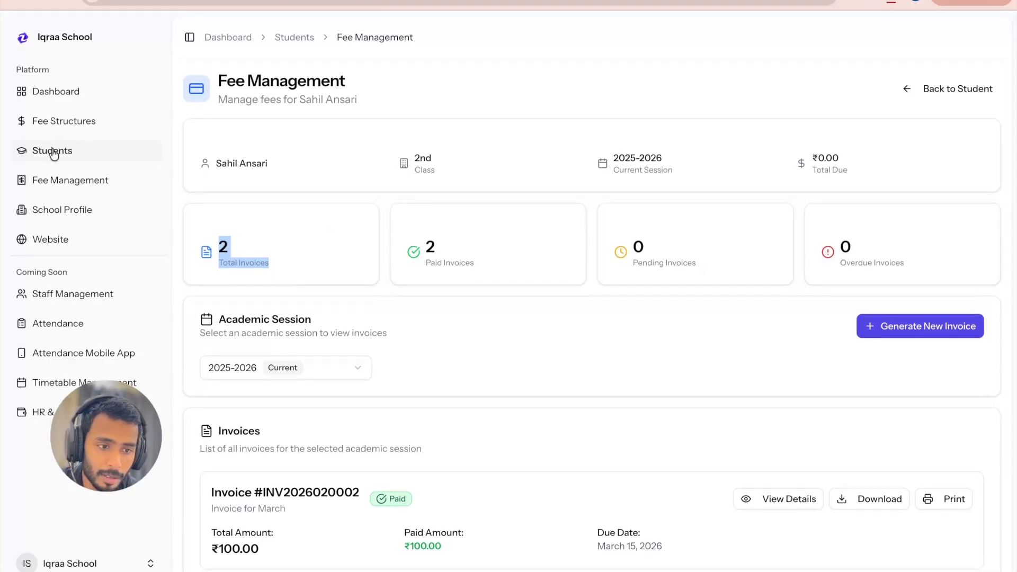
pyautogui.click(53, 152)
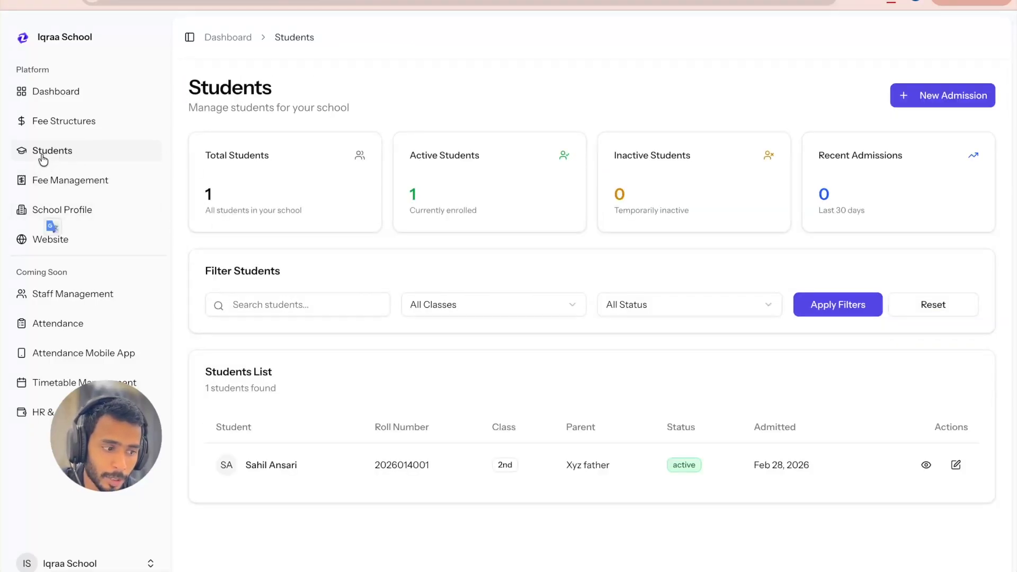